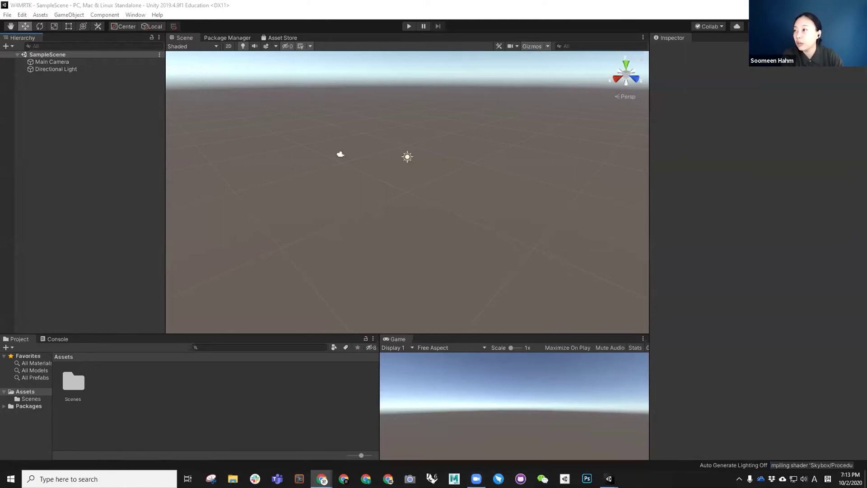
Step: Switch to the browser and open microsoft.github.io/MixedRealityToolkit-Unity/Documentation/CrossPlatform/UsingARFoundation.html
key(alt+Tab)
text(https://microsoft.github.io/MixedRealityToolkit-Unity/Documentation/CrossPlatform/UsingARFoundation.html)
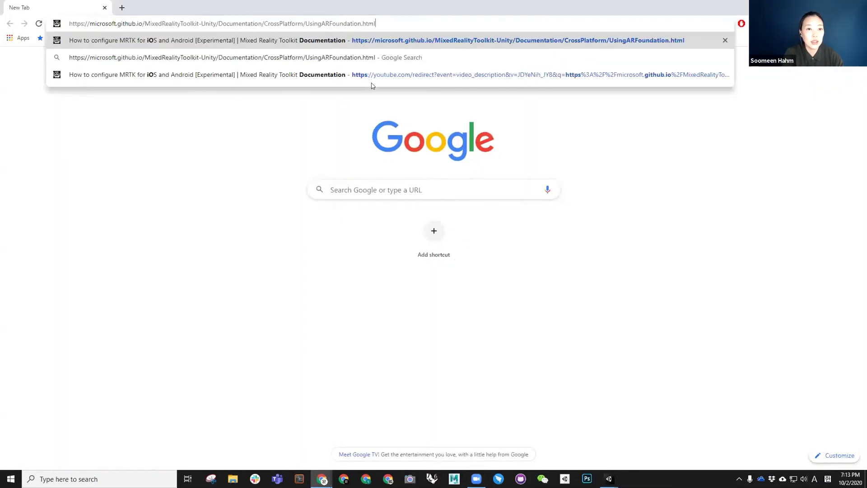
key(Return)
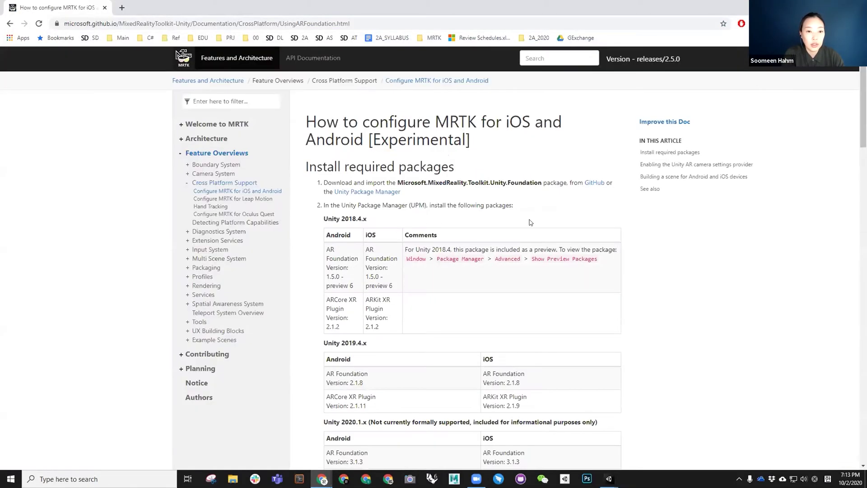
Step: Review the required packages section, focusing on the Android AR Foundation and ARCore XR Plugin versions for Unity 2019.4.x
scroll(532, 197, down, 3)
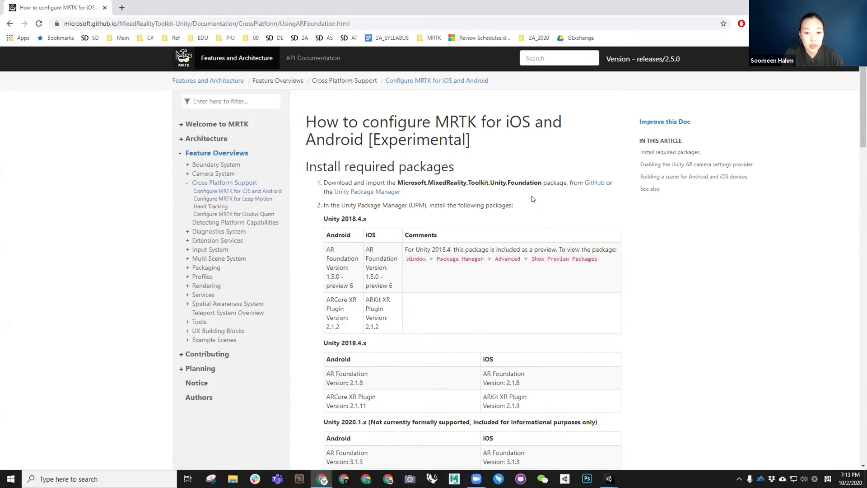
scroll(532, 199, up, 3)
scroll(532, 186, down, 4)
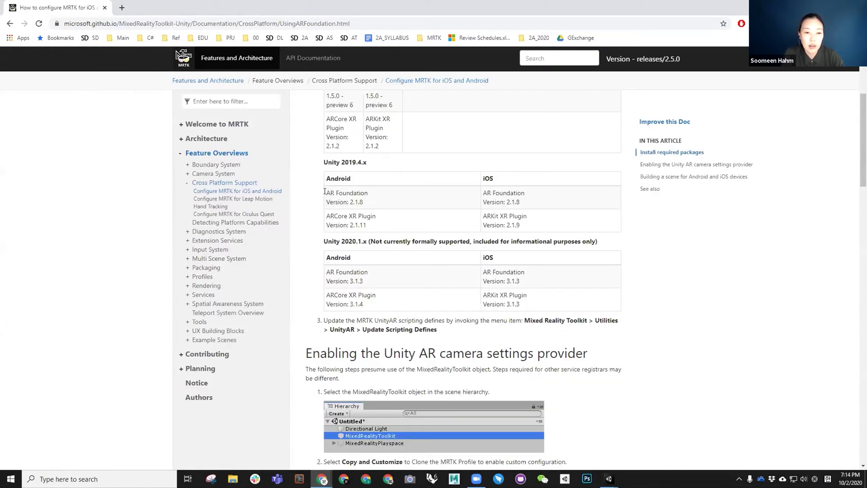
drag(326, 190, 373, 222)
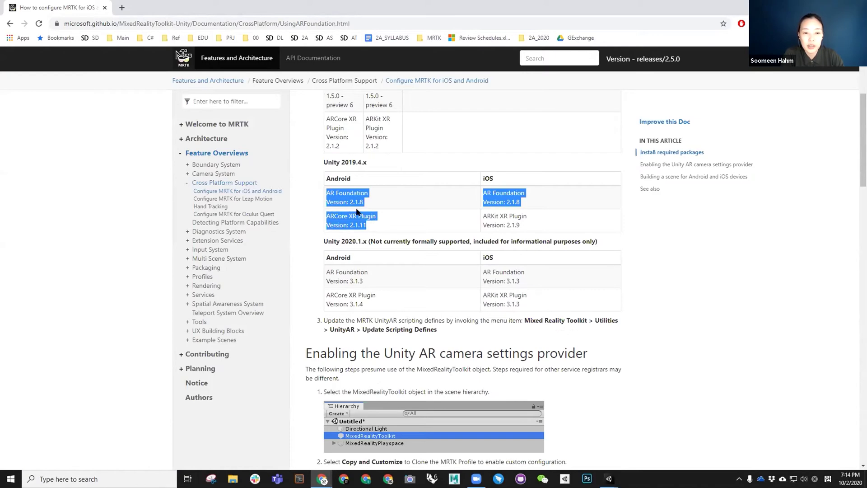
click(397, 199)
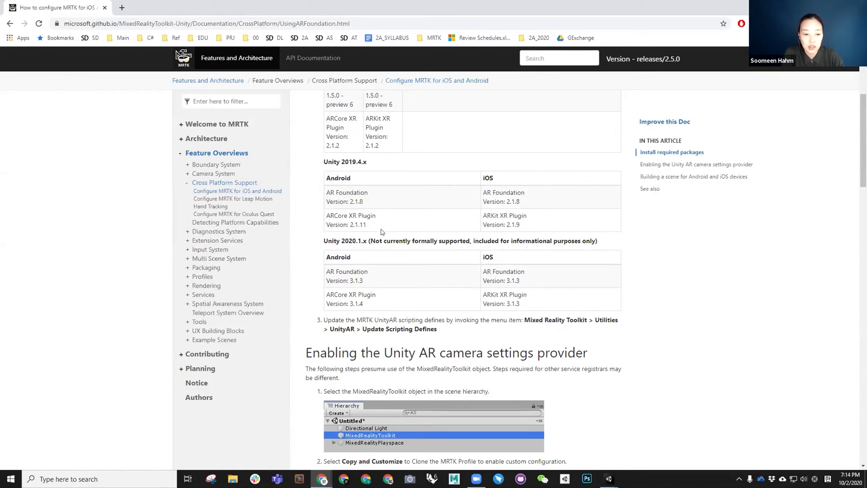
scroll(411, 243, down, 3)
scroll(411, 243, up, 5)
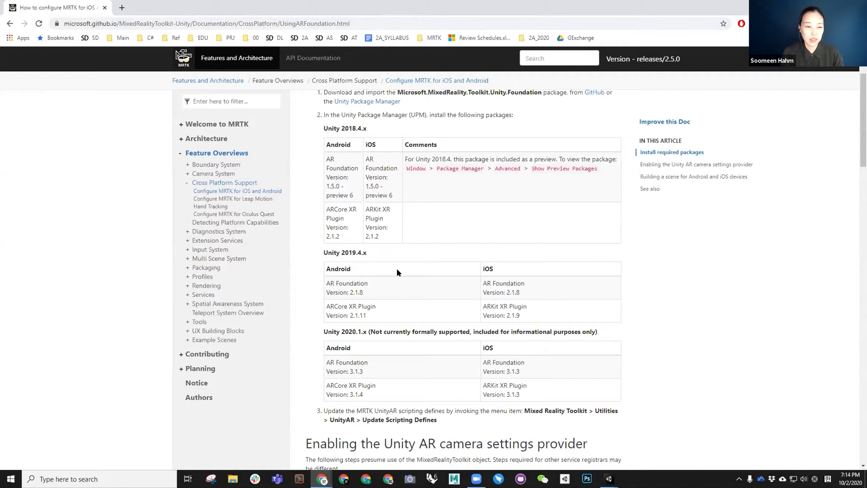
Step: Shrink the documentation browser to a floating window over the Unity editor and bring the package version tables into view
drag(300, 10, 495, 34)
drag(382, 33, 438, 46)
key(alt+Tab)
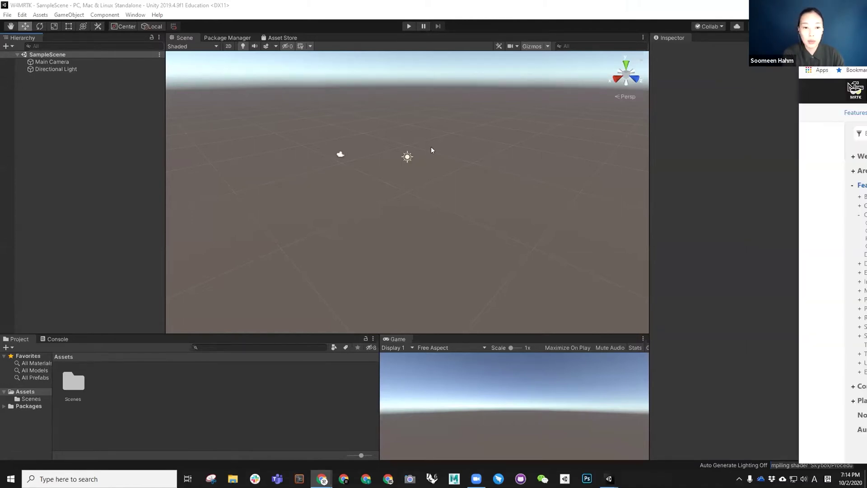
drag(866, 38, 419, 28)
scroll(503, 220, up, 2)
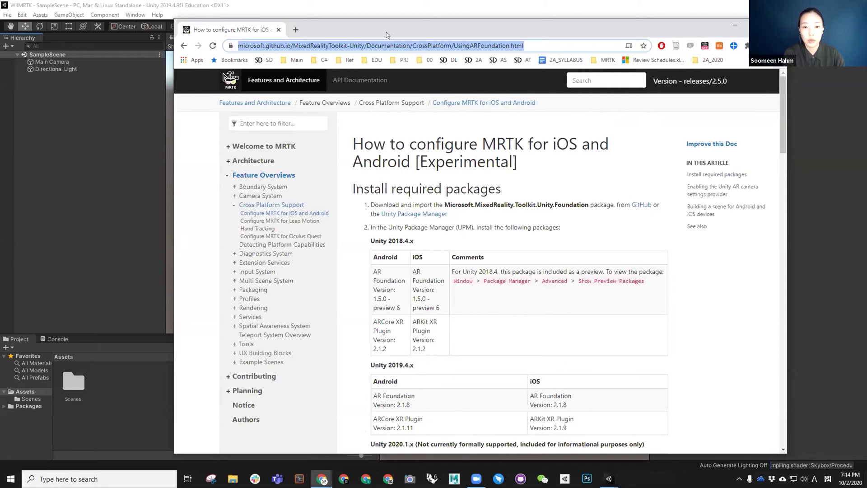
drag(371, 21, 356, 12)
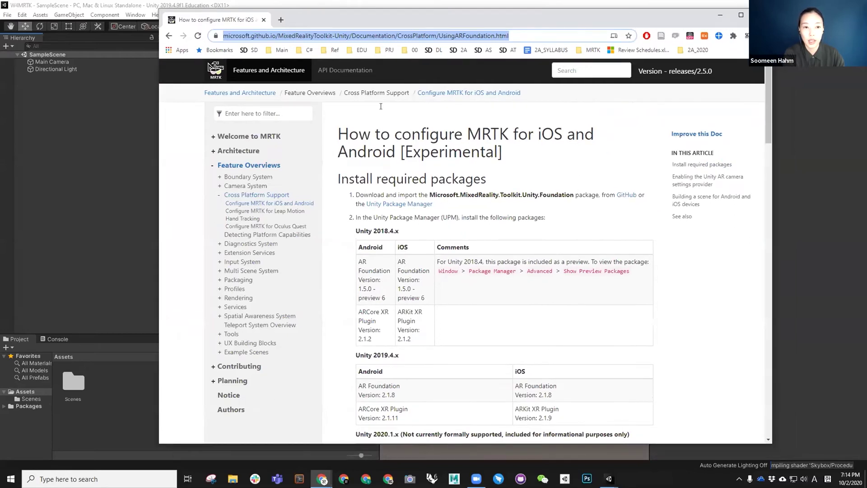
scroll(405, 135, down, 3)
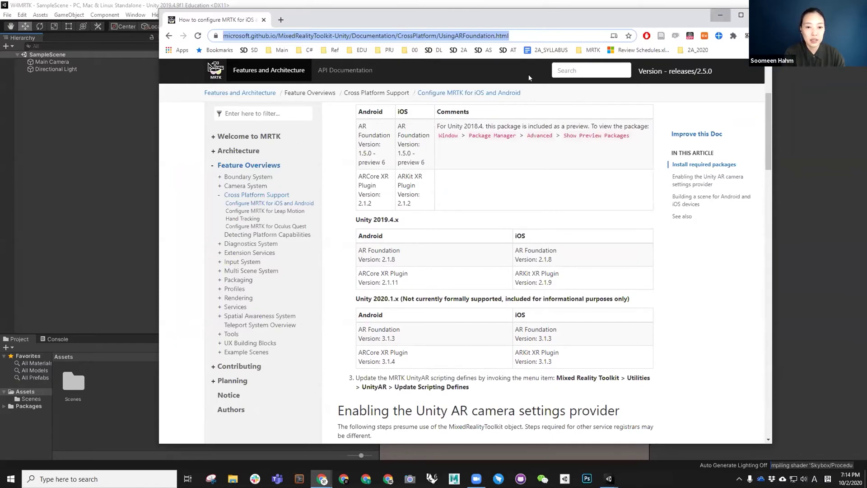
Step: Minimize the documentation window and move the Unity editor window aside to uncover the desktop folders
click(720, 15)
click(92, 116)
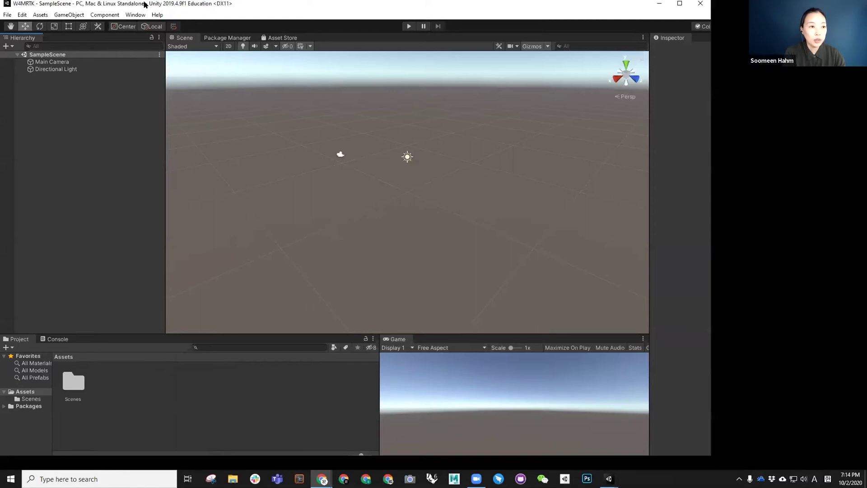
drag(91, 3, 219, 9)
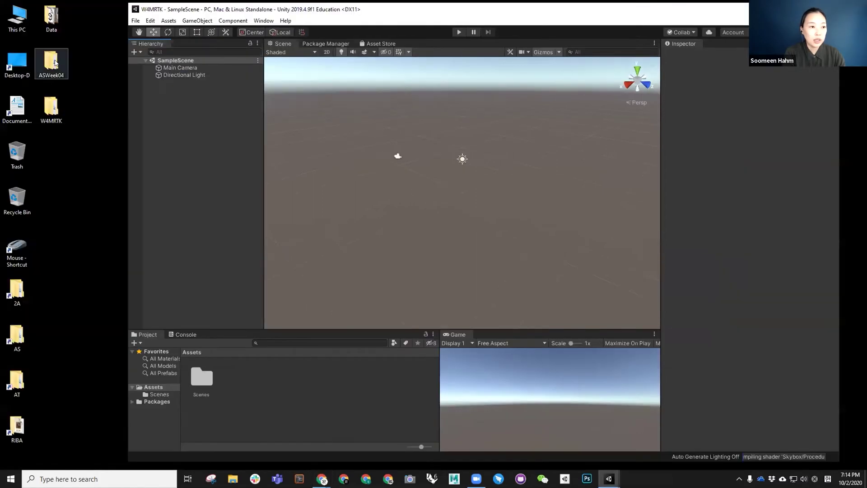
Step: Open the desktop's Data folder, place its window beside Unity and show its files as a detailed list with a wider name column
double_click(51, 18)
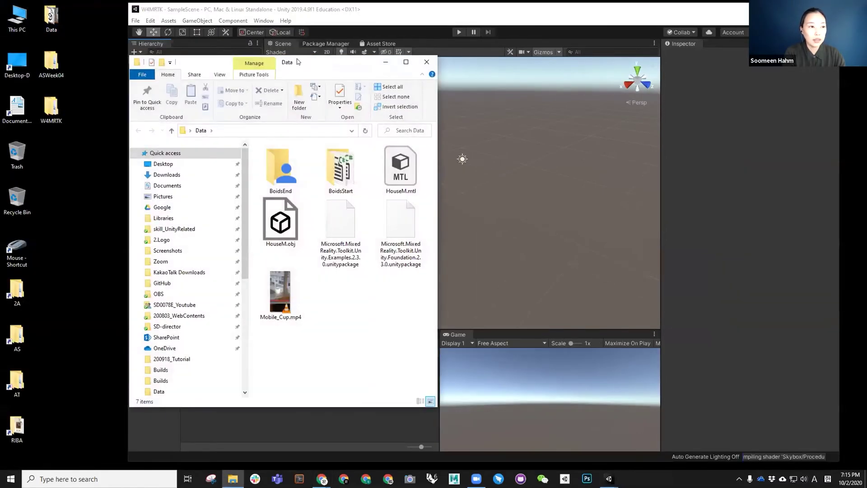
drag(323, 62, 200, 22)
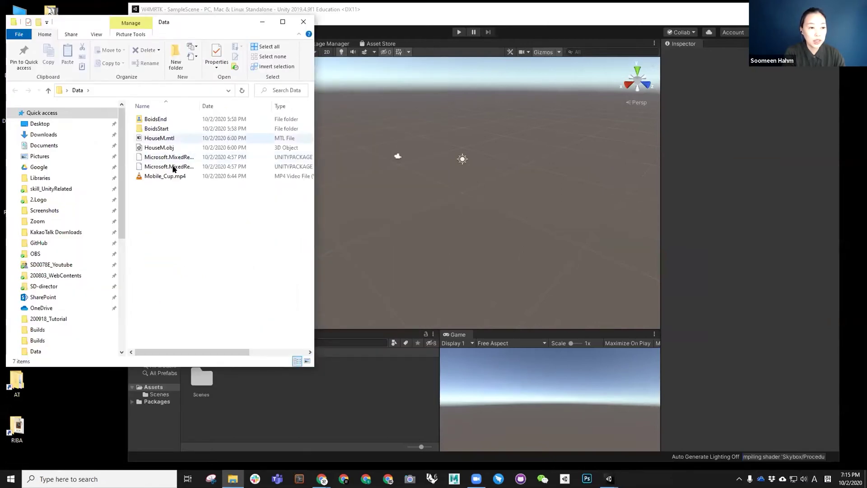
drag(200, 106, 239, 106)
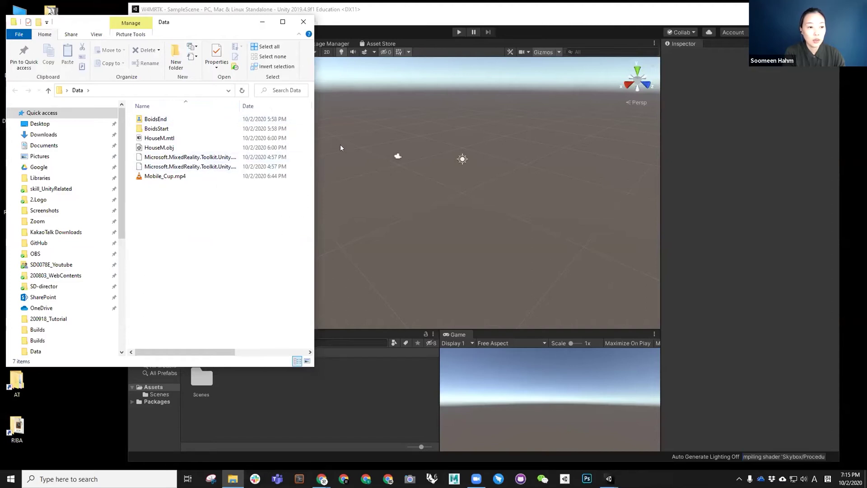
Step: Start a custom package import in Unity and point the file dialog to the desktop's Data folder using its copied path
click(364, 155)
click(137, 21)
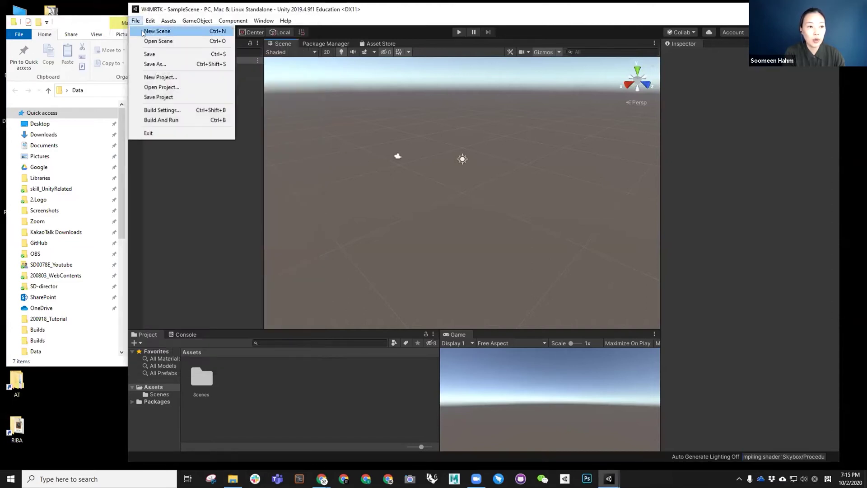
mouse_move(163, 22)
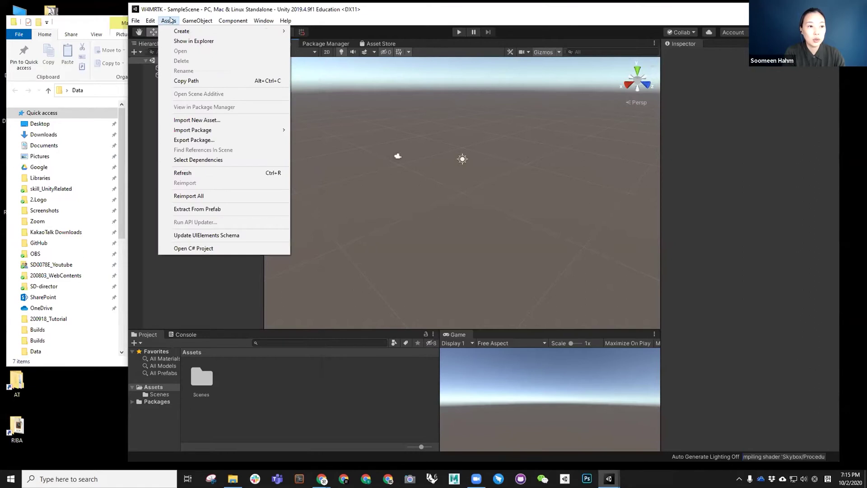
mouse_move(203, 134)
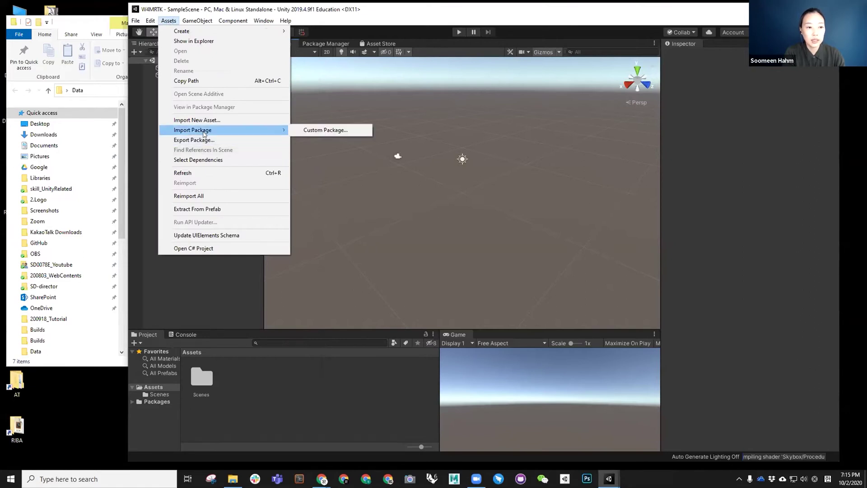
click(316, 129)
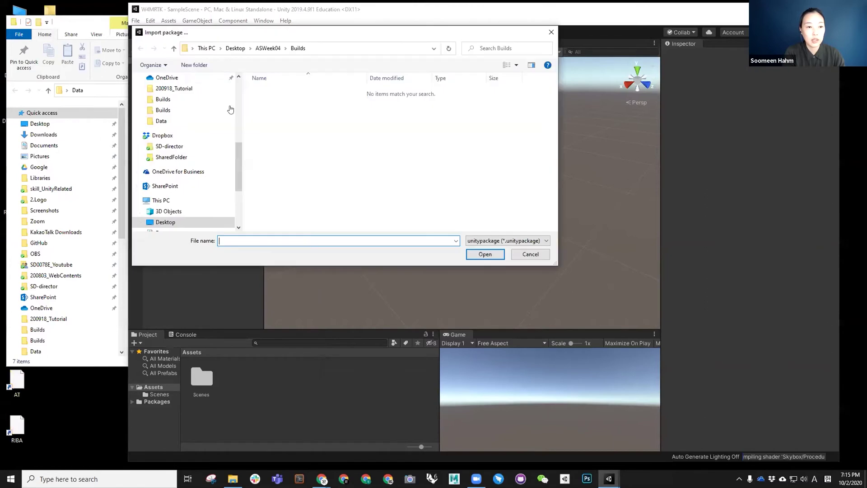
click(117, 69)
click(148, 86)
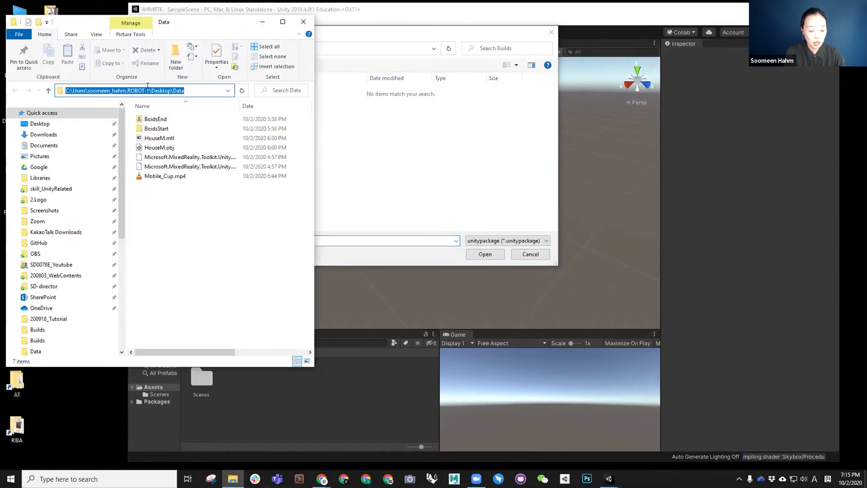
key(ctrl+c)
click(346, 235)
key(ctrl+v)
key(Return)
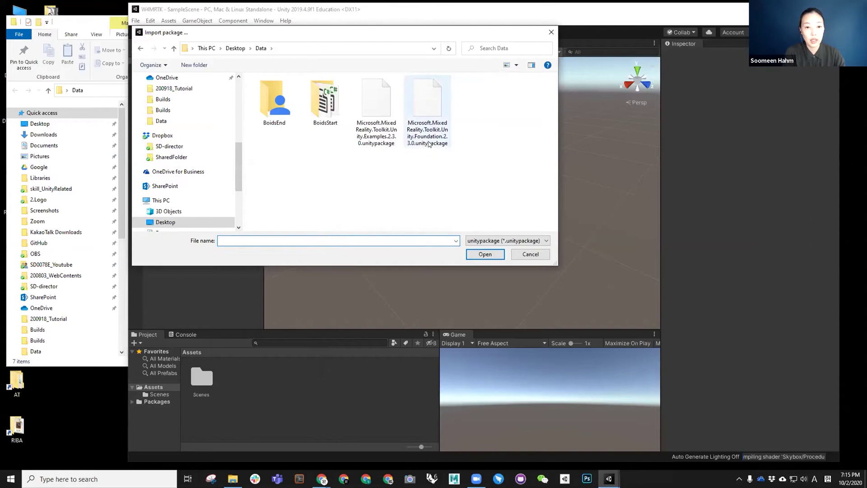
Step: Import all items of Microsoft.MixedReality.Toolkit.Unity.Foundation.2.3.0.unitypackage into the project
click(426, 140)
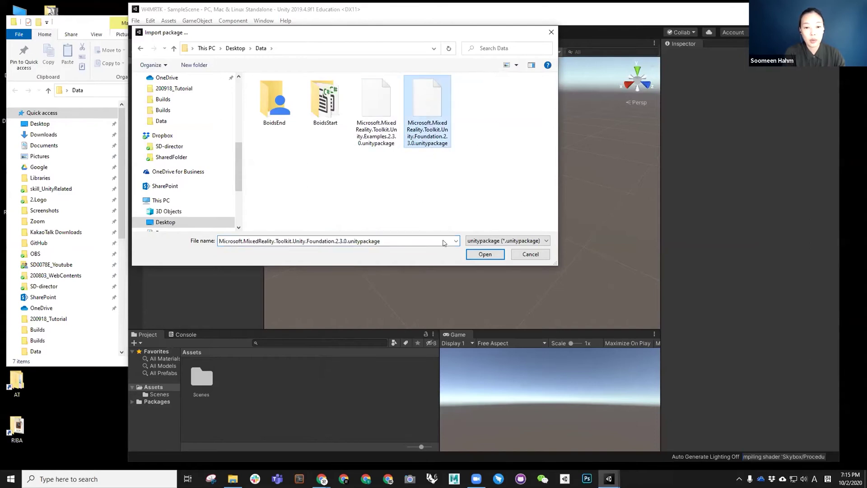
click(484, 254)
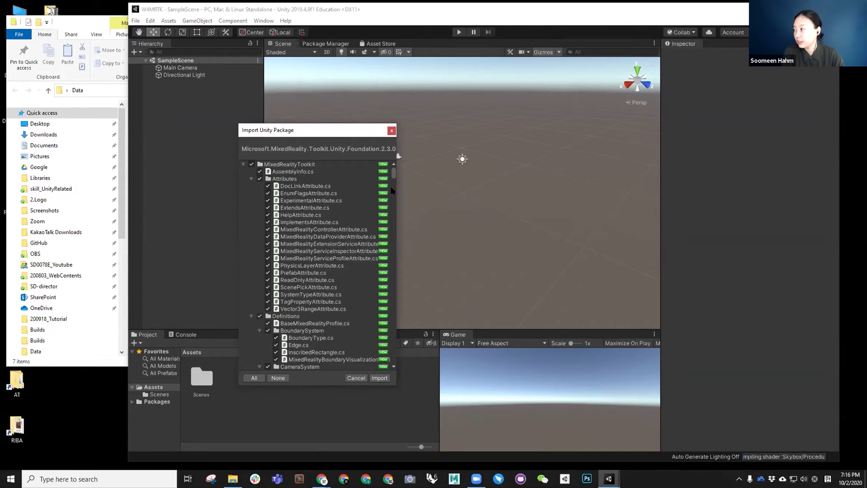
click(379, 378)
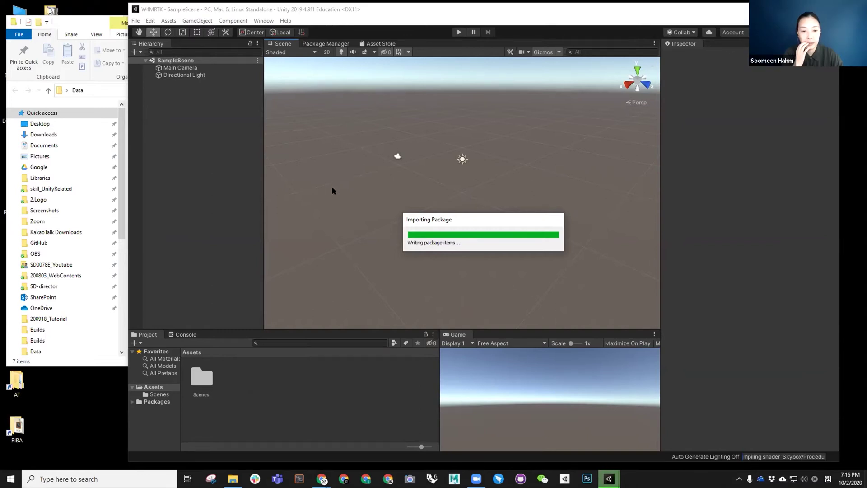
Step: Widen the Data folder window and its name column to show the full package file names, and move the window aside
click(93, 17)
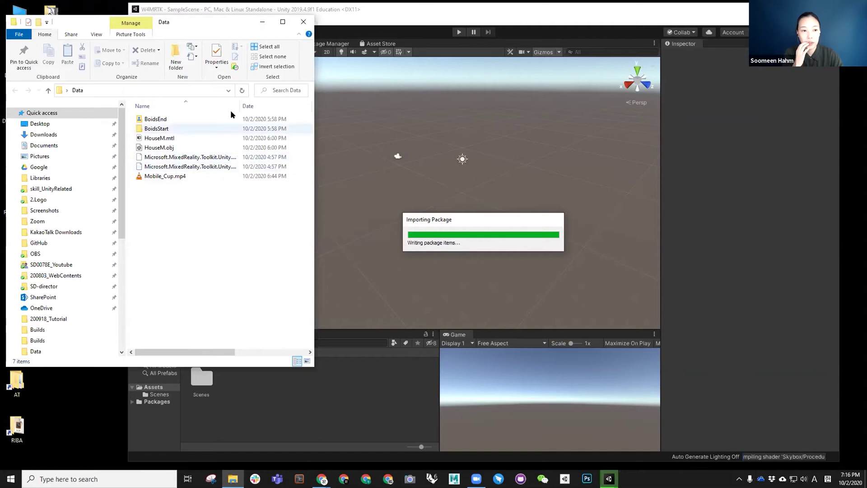
drag(239, 106, 291, 107)
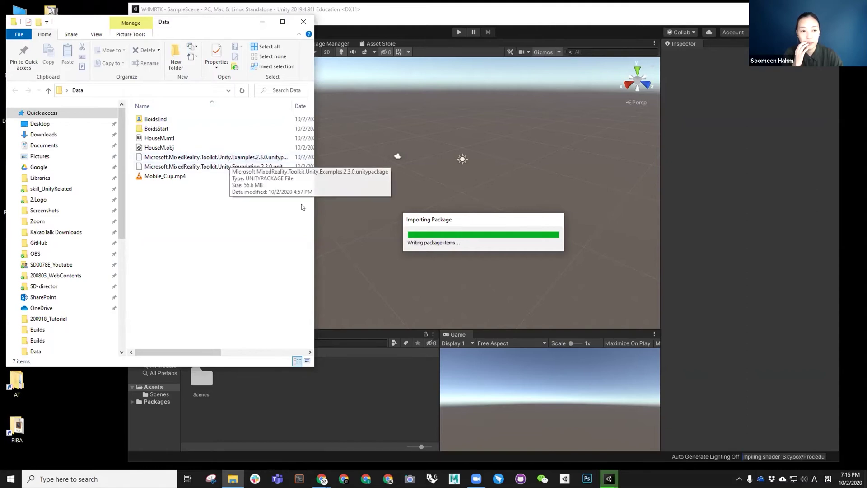
drag(315, 205, 349, 205)
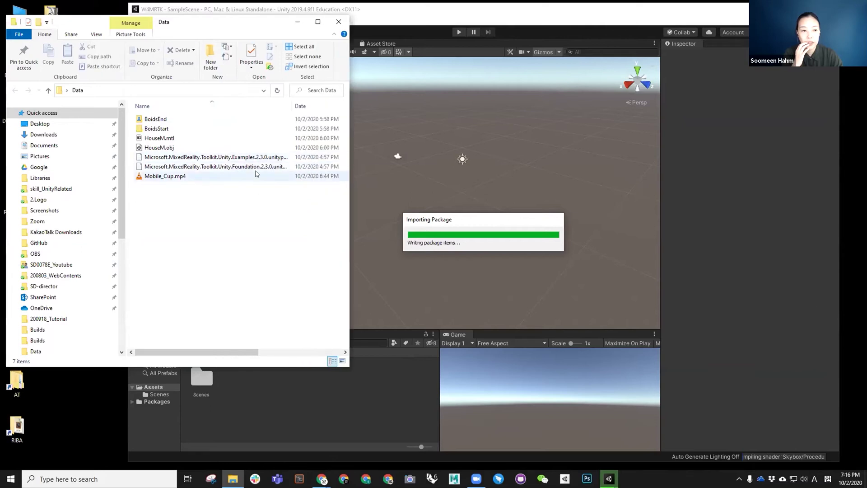
drag(292, 106, 316, 107)
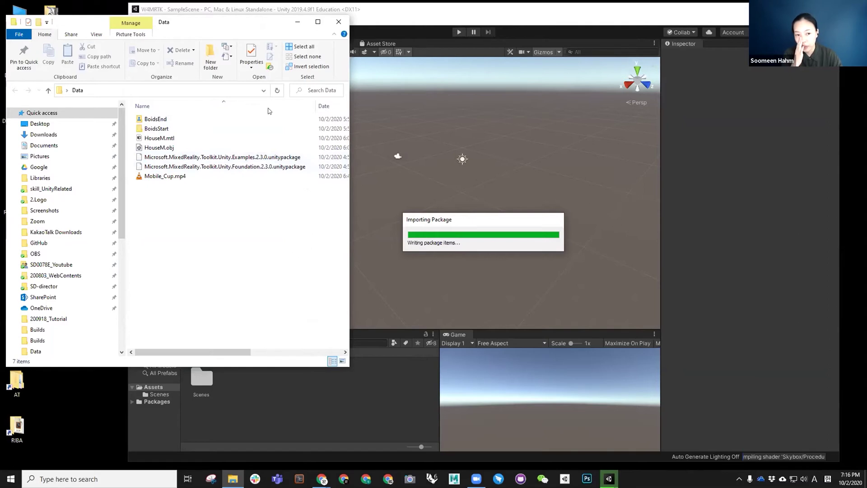
drag(252, 23, 140, 20)
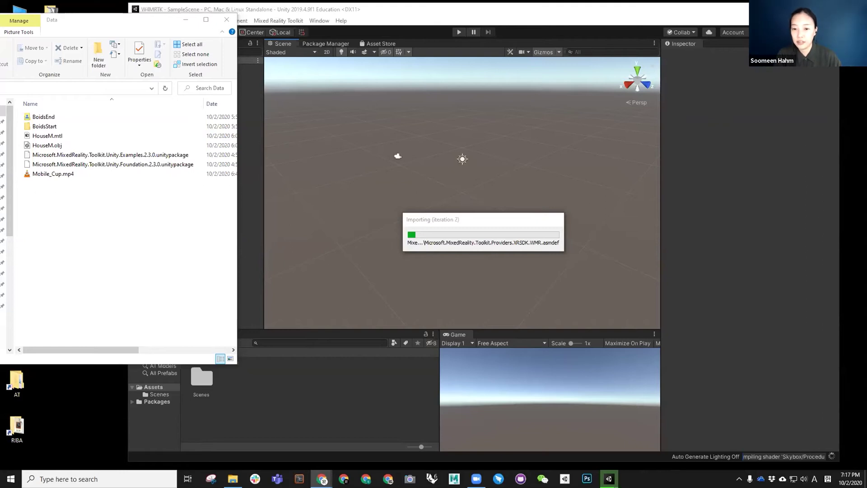
Step: Bring back the MRTK documentation and compare the package requirements for Unity 2019.4.x and Unity 2020.1.x
click(321, 479)
scroll(612, 265, down, 3)
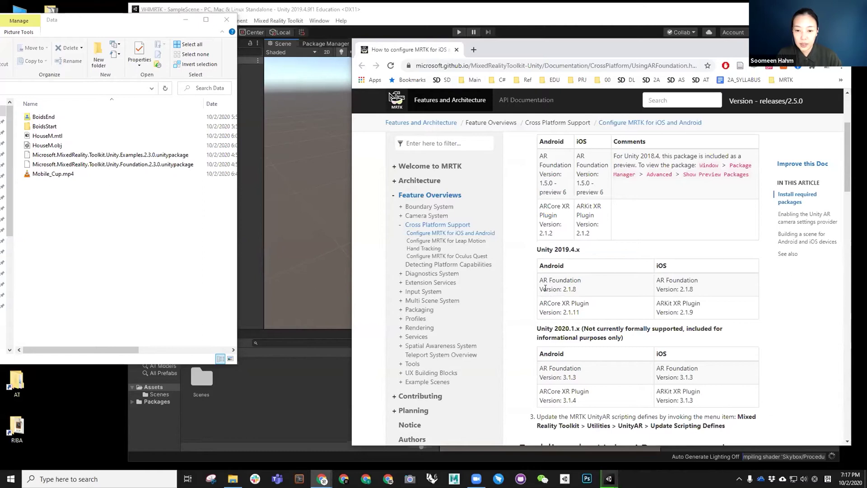
scroll(592, 306, down, 1)
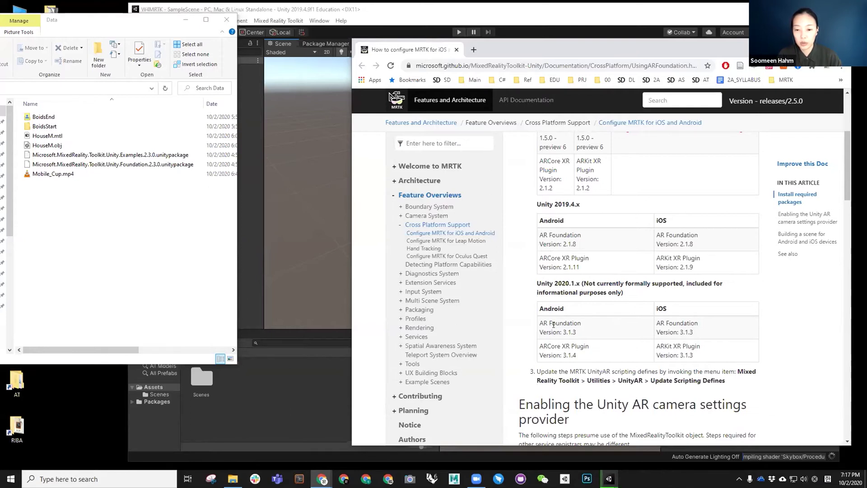
drag(583, 283, 636, 293)
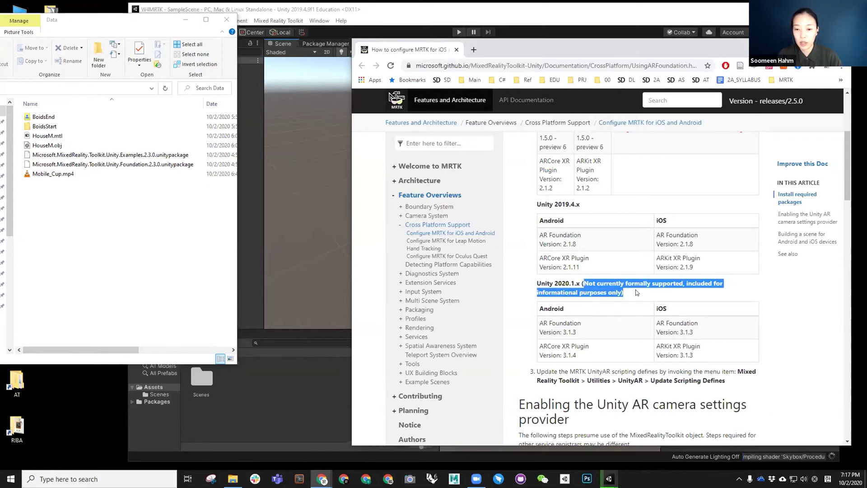
scroll(591, 291, up, 1)
click(595, 295)
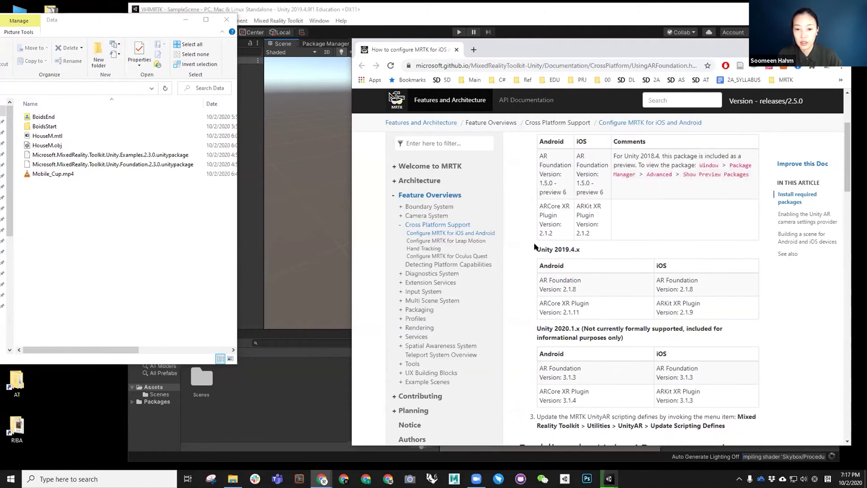
drag(536, 249, 565, 249)
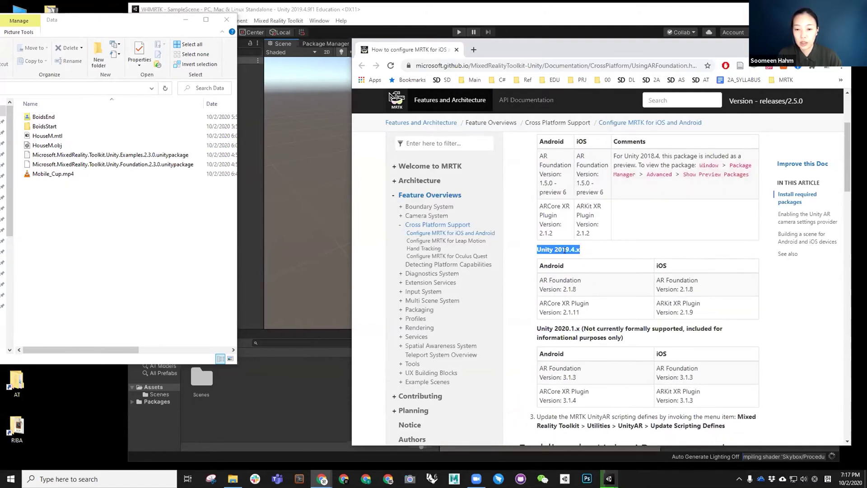
Step: Check the AR Foundation and XR plugin versions listed for Unity 2019.4.x on Android and iOS in the MRTK documentation
click(546, 280)
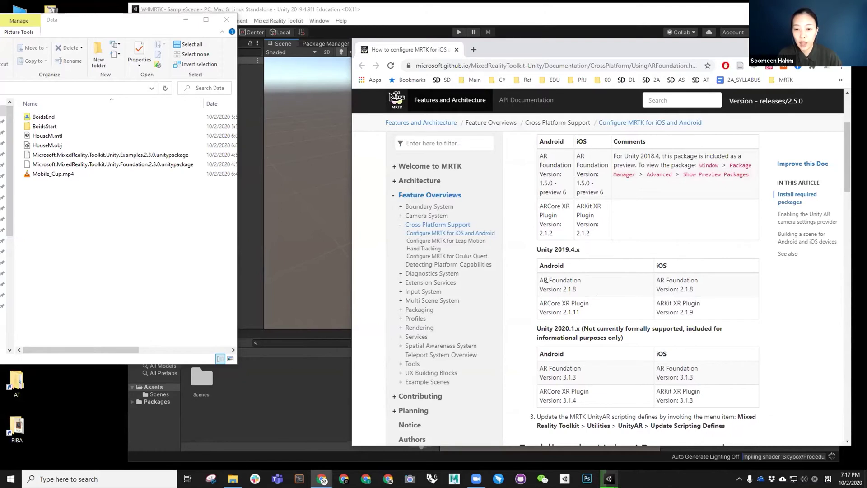
drag(538, 278, 576, 312)
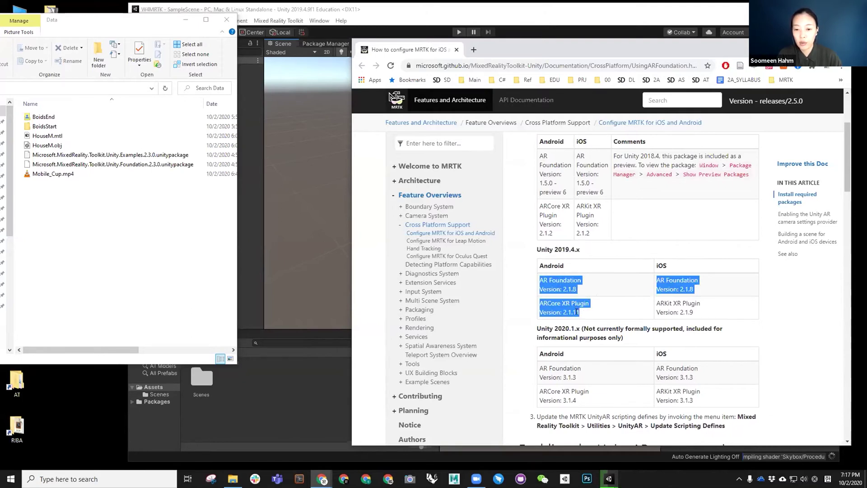
click(575, 288)
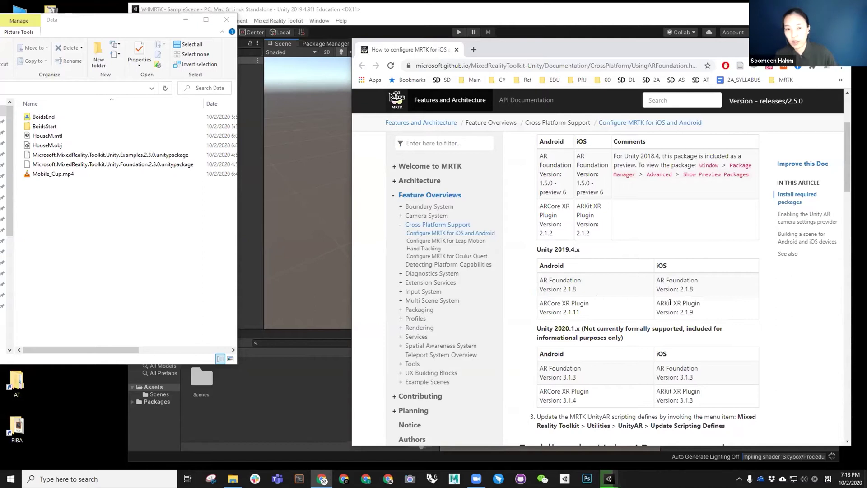
Step: Put the documentation window away, return to Unity, and apply the default settings in the MRTK Project Configurator
drag(518, 55, 524, 487)
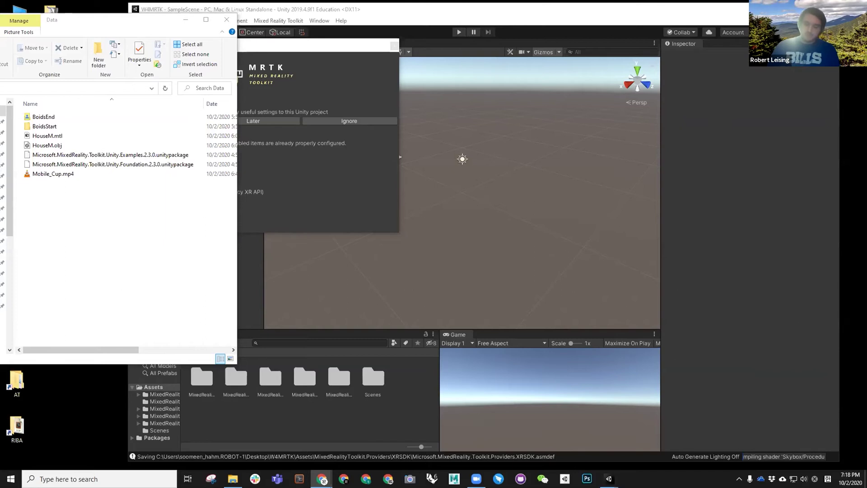
drag(289, 47, 482, 75)
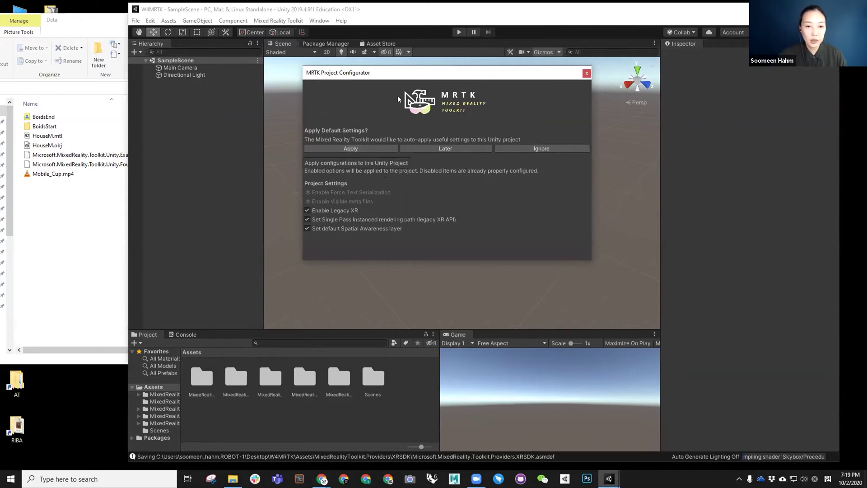
drag(417, 75, 421, 86)
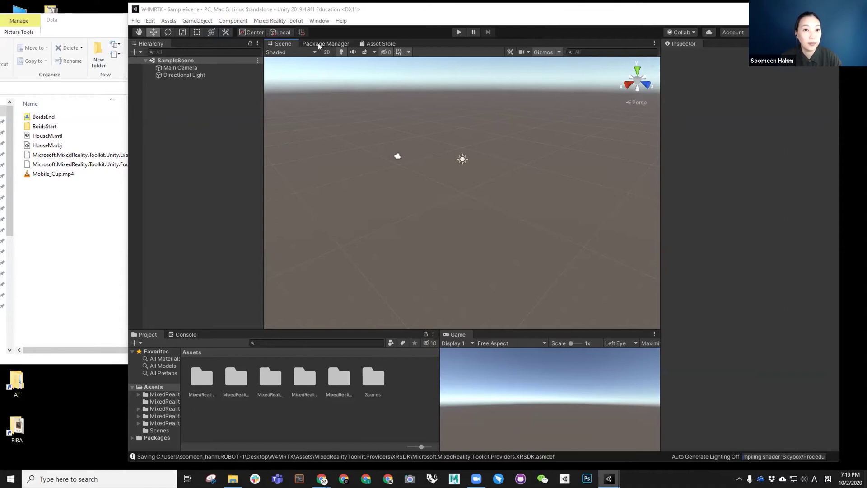
Step: Import all items of the custom package Microsoft.MixedReality.Toolkit.Unity.Examples.2.3.0.unitypackage into the project
click(171, 22)
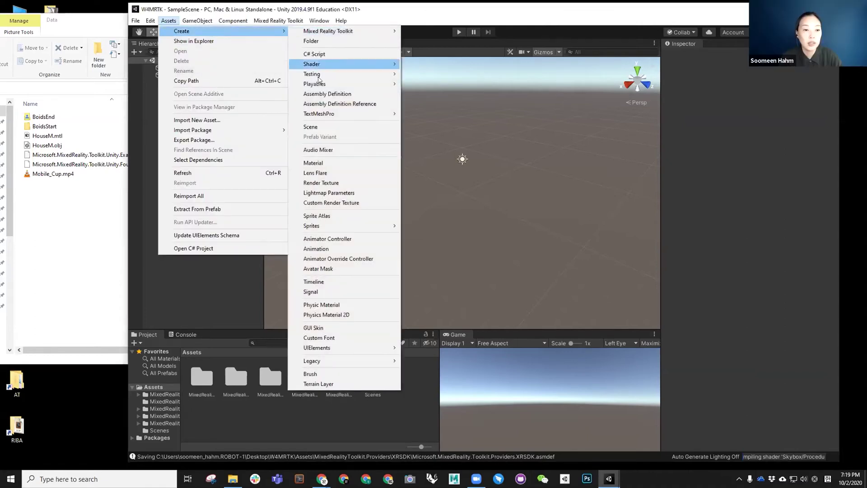
mouse_move(247, 134)
click(329, 131)
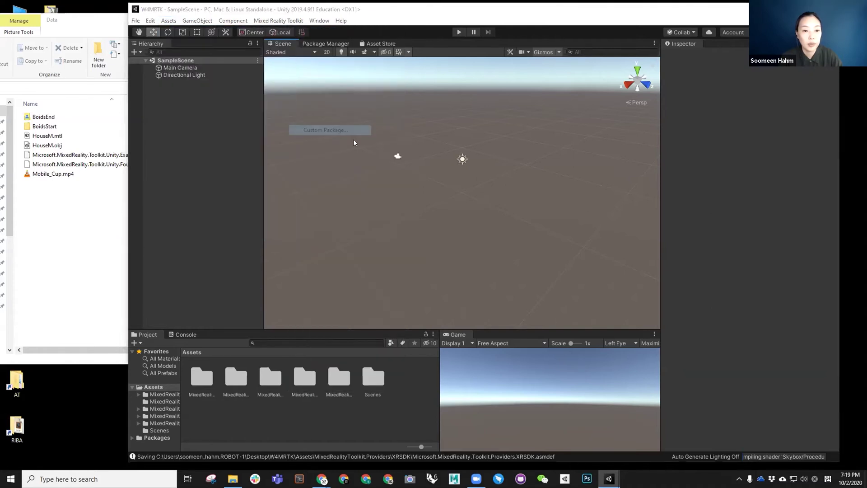
double_click(374, 131)
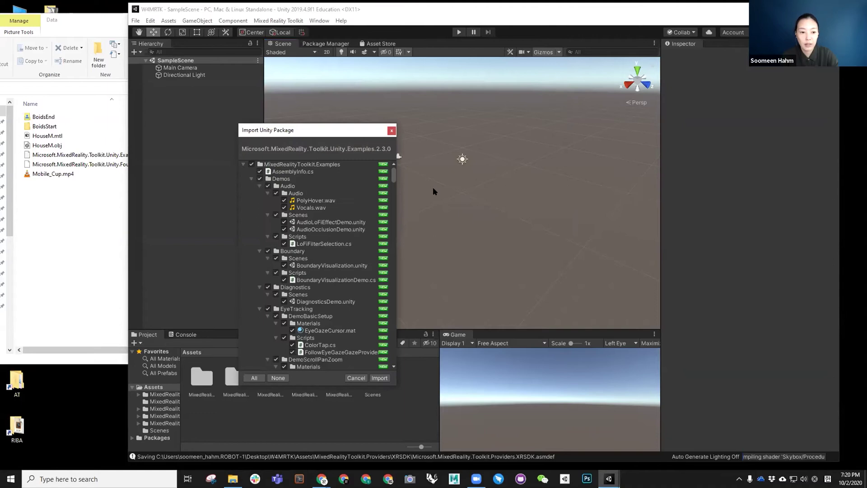
click(380, 377)
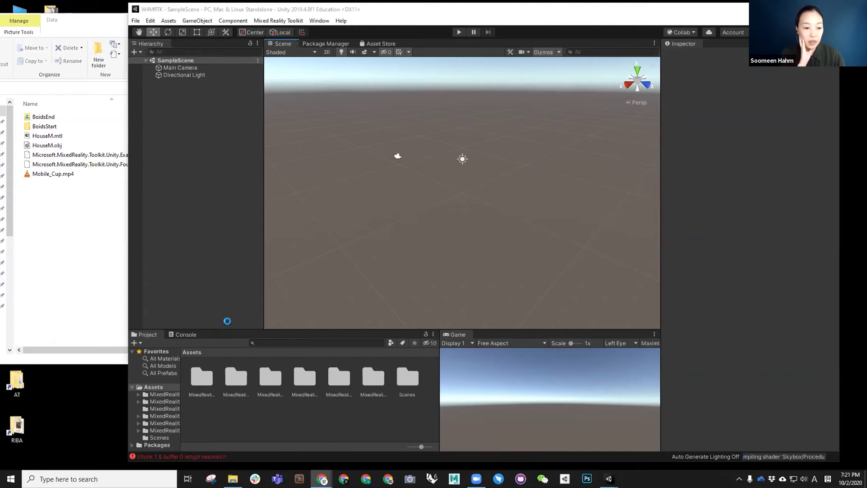
Step: Enlarge the project browser, widen its folder tree to show the full names, and maximize the Unity window
drag(233, 312, 239, 235)
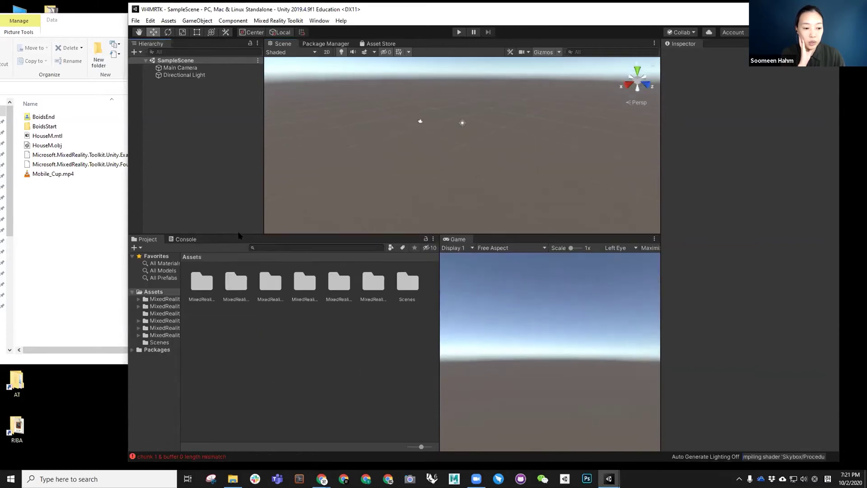
drag(183, 312, 239, 307)
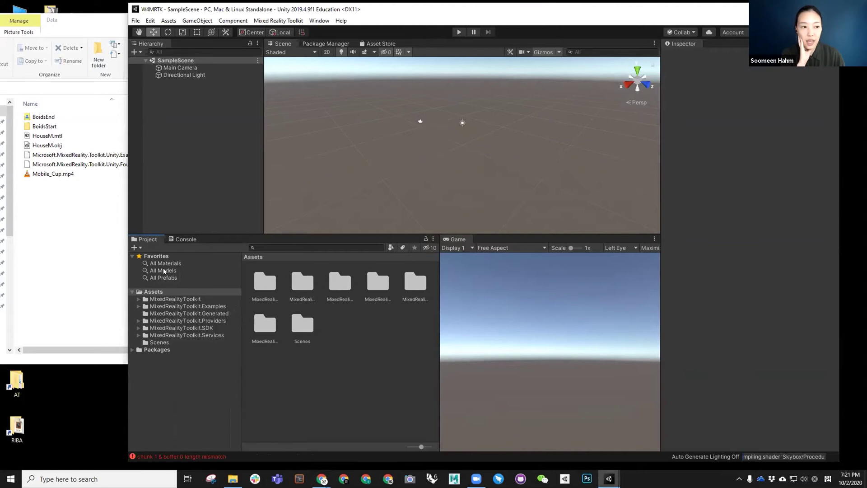
key(super+Up)
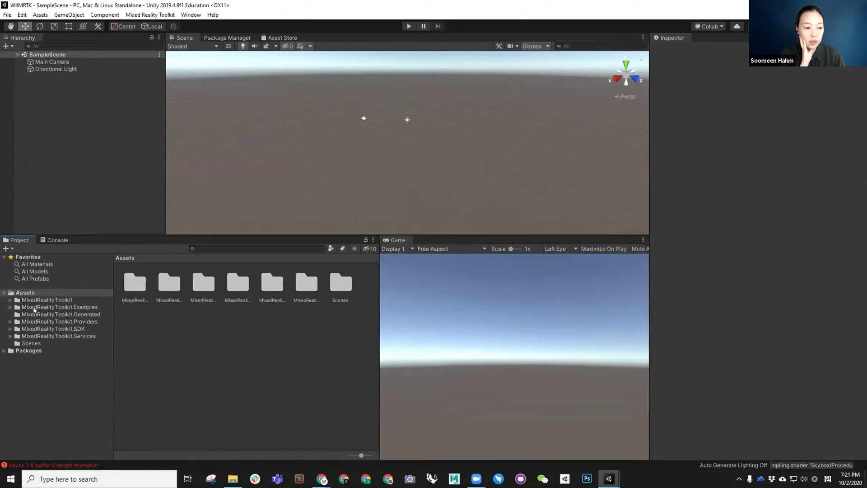
Step: Browse to MixedRealityToolkit.Examples > Demos > HandTracking > Scenes, show its assets as a list, and select HandInteractionExamples
click(10, 307)
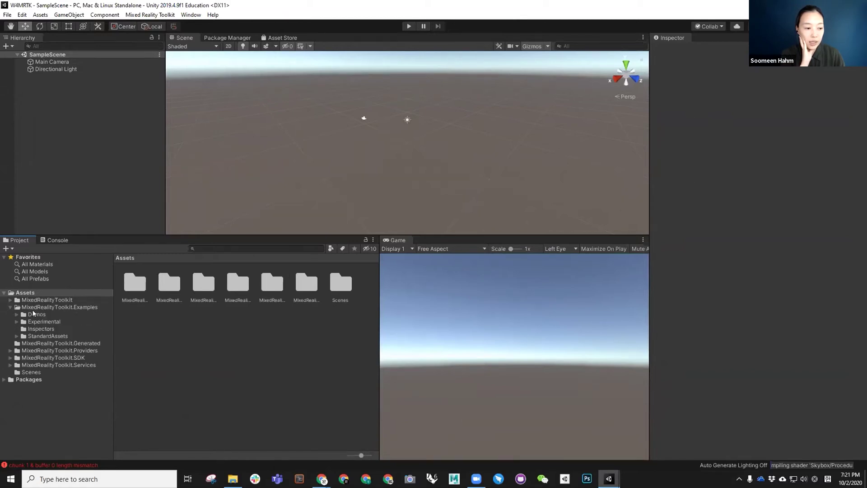
click(17, 314)
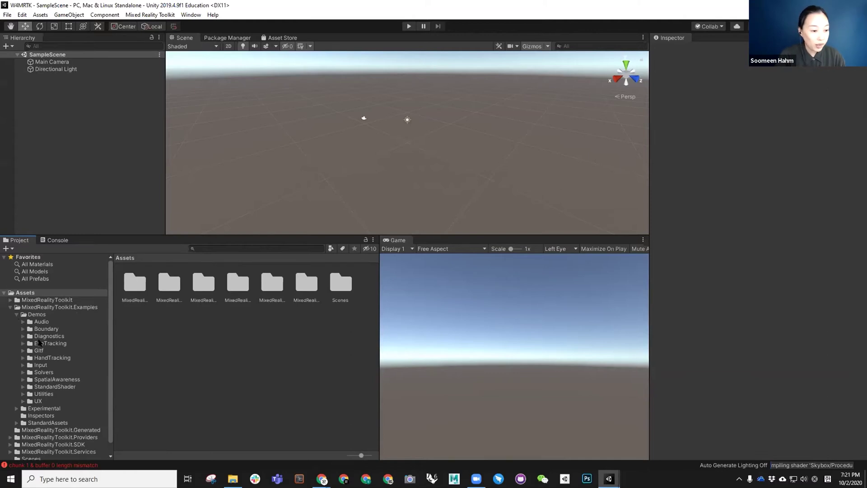
click(23, 357)
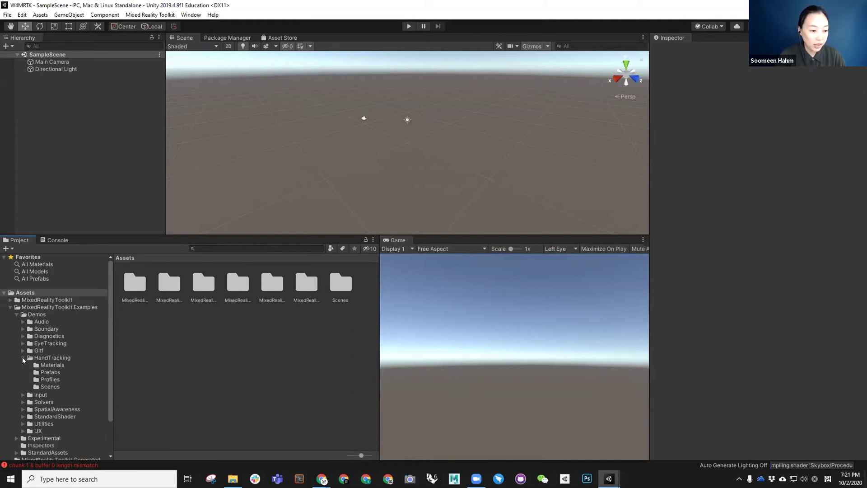
click(40, 385)
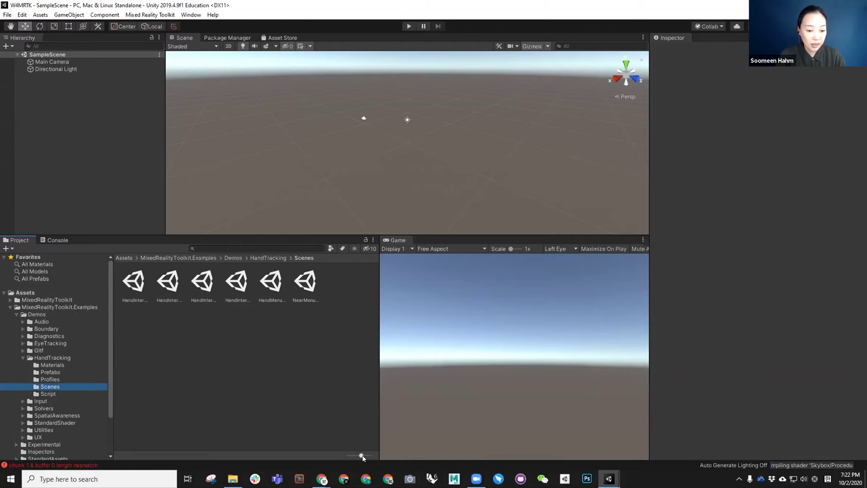
drag(362, 455, 336, 455)
click(157, 268)
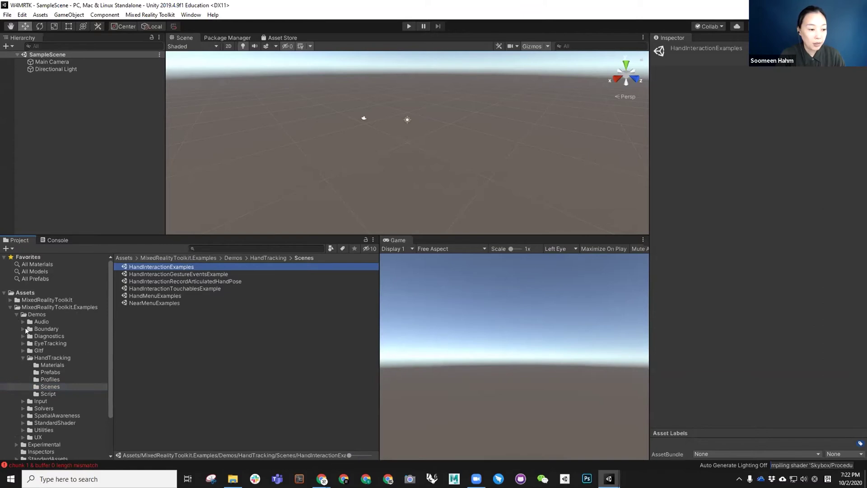
Step: Collapse the HandTracking folder and look through the Boundary demo's Scenes folder, selecting the BoundaryVisualization scene
click(23, 357)
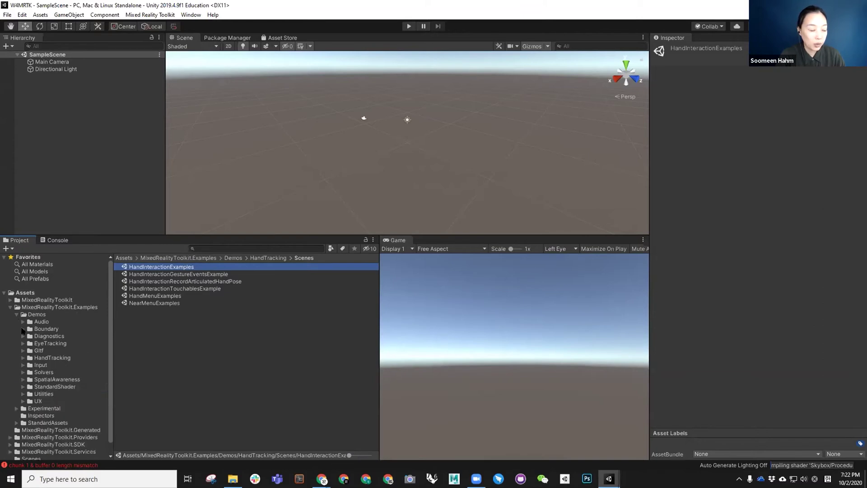
click(23, 329)
click(45, 329)
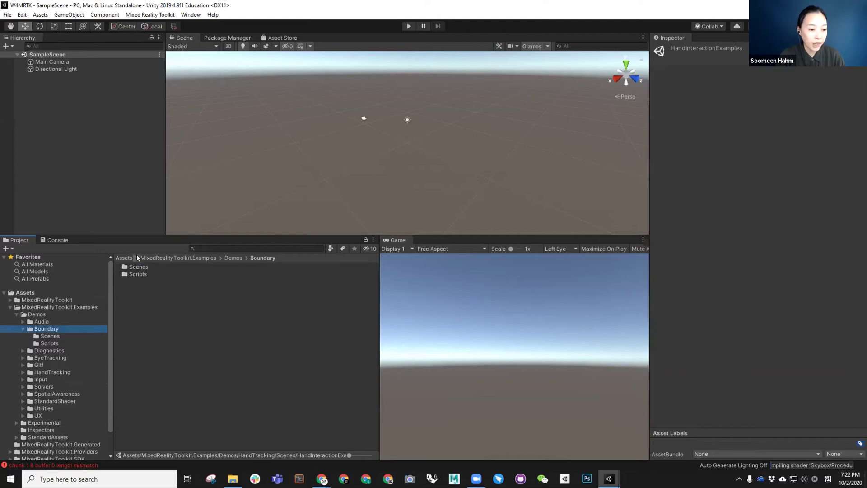
click(139, 267)
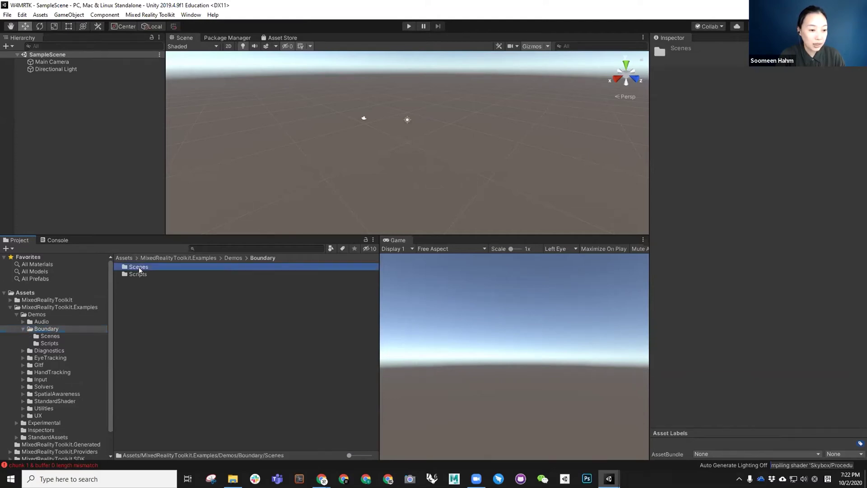
double_click(139, 267)
click(145, 267)
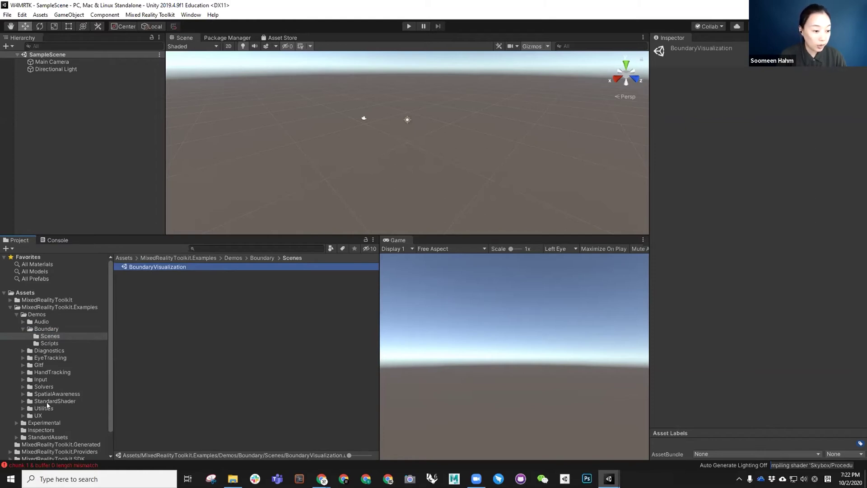
Step: Open the BoundingBoxExamples scene from the Scenes folder of the BoundingBox demo under UX
click(23, 329)
click(23, 401)
scroll(48, 379, down, 3)
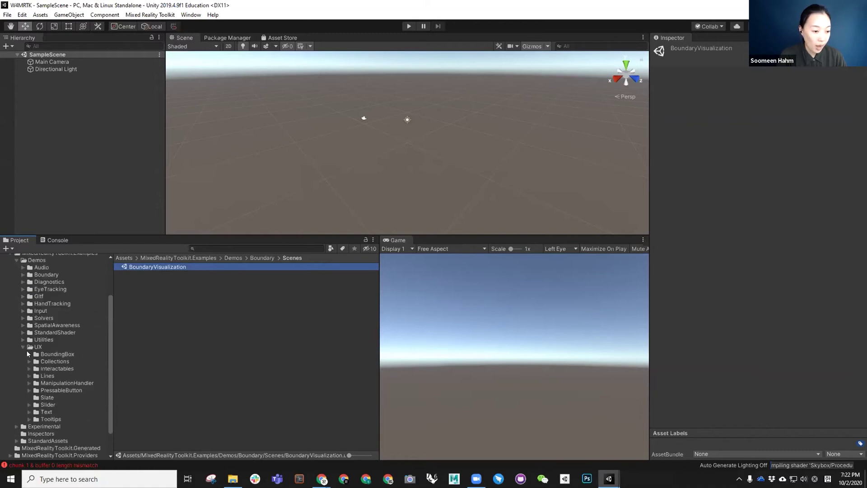
click(28, 354)
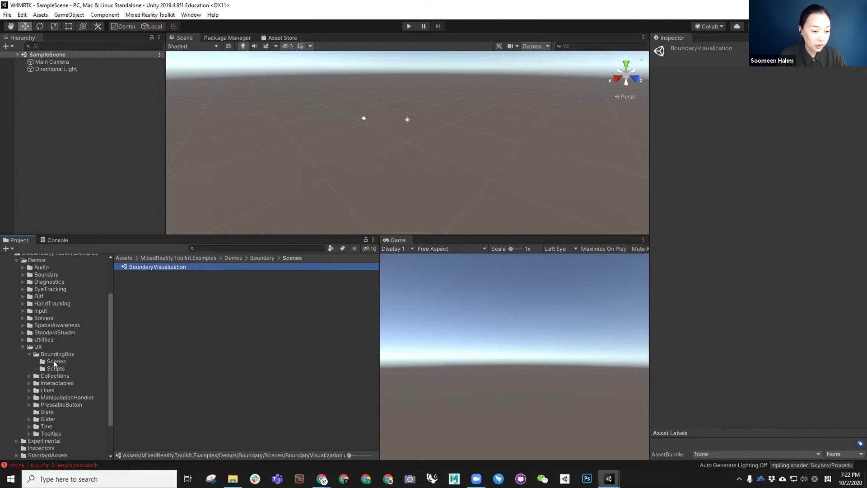
click(55, 361)
click(155, 267)
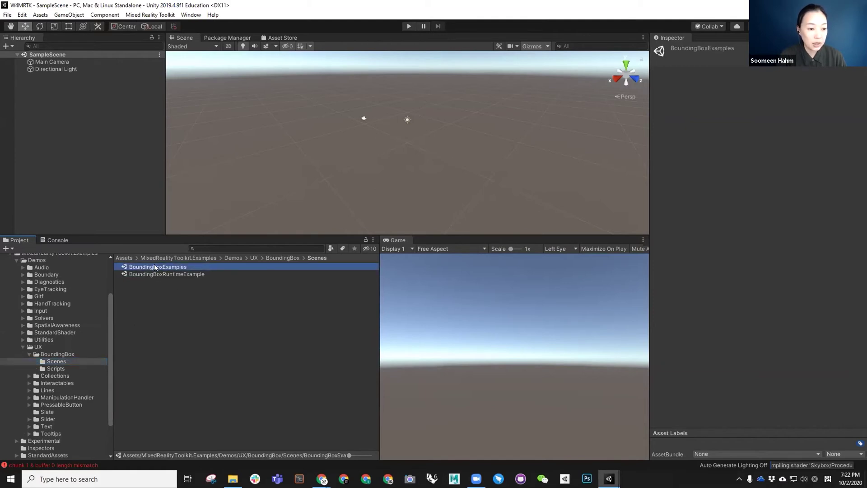
double_click(155, 267)
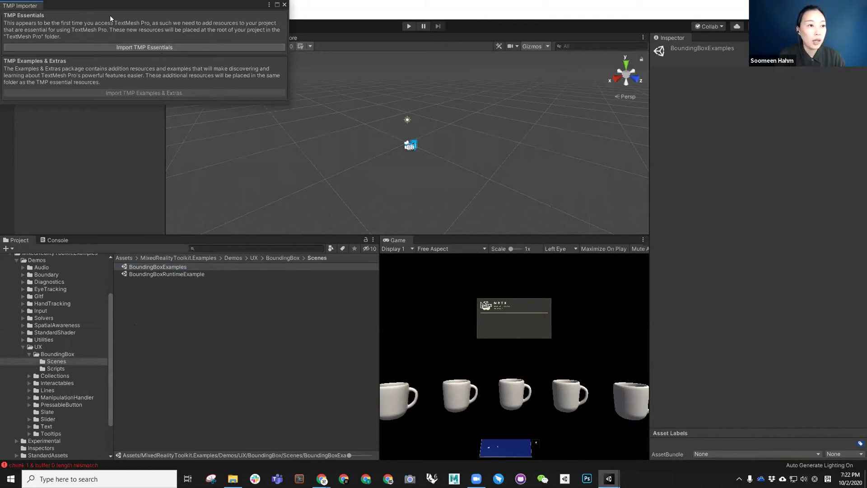
Step: Import the TextMesh Pro essential resources into the project and close the TMP Importer
click(141, 48)
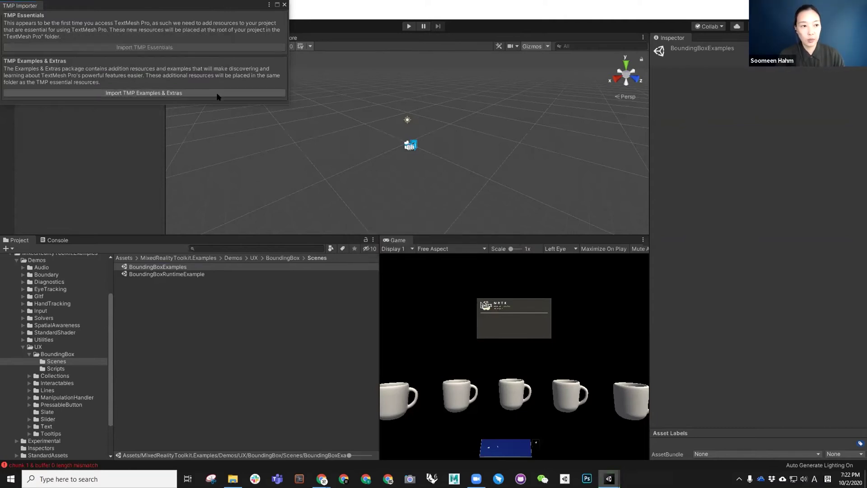
click(285, 5)
Step: Hide the gizmos in the Scene view and inspect the coffee cups and the oversized white text around them
scroll(412, 90, up, 2)
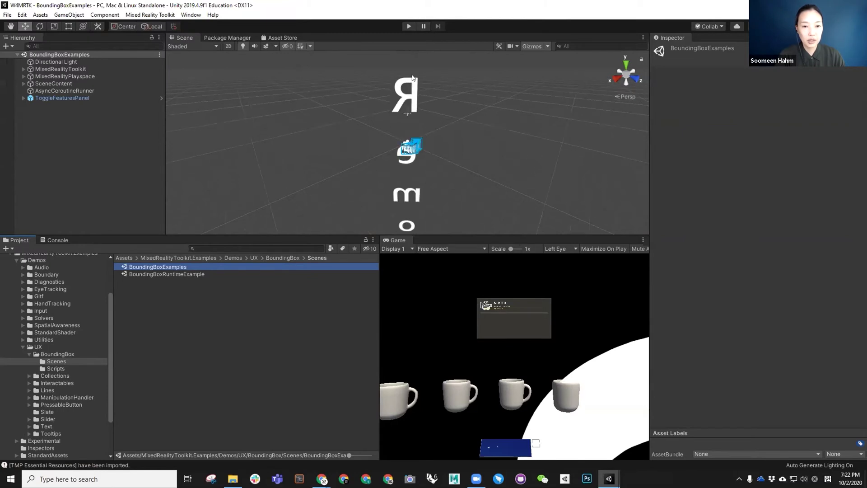
scroll(408, 162, down, 2)
scroll(391, 142, up, 6)
alt+drag(388, 159, 643, 149)
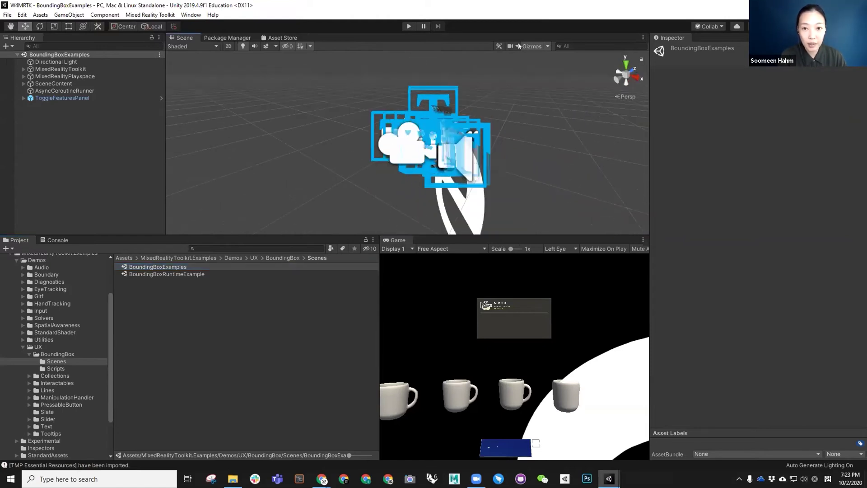
click(532, 46)
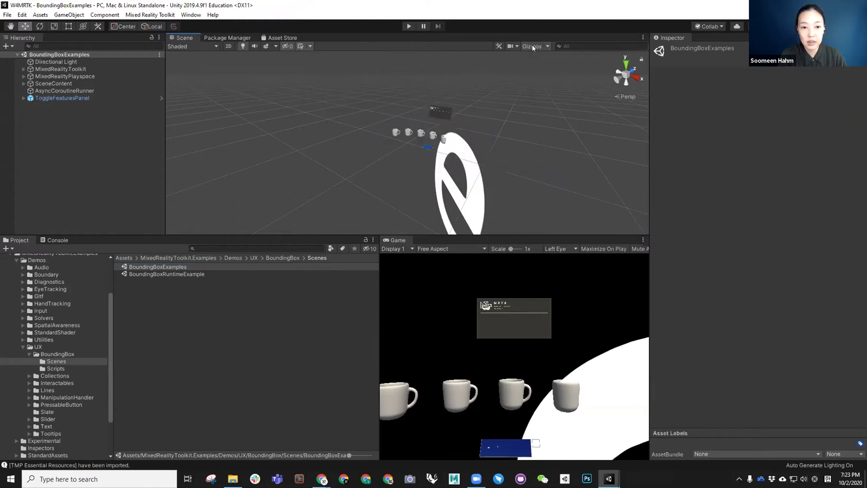
scroll(408, 121, up, 5)
alt+drag(446, 132, 479, 133)
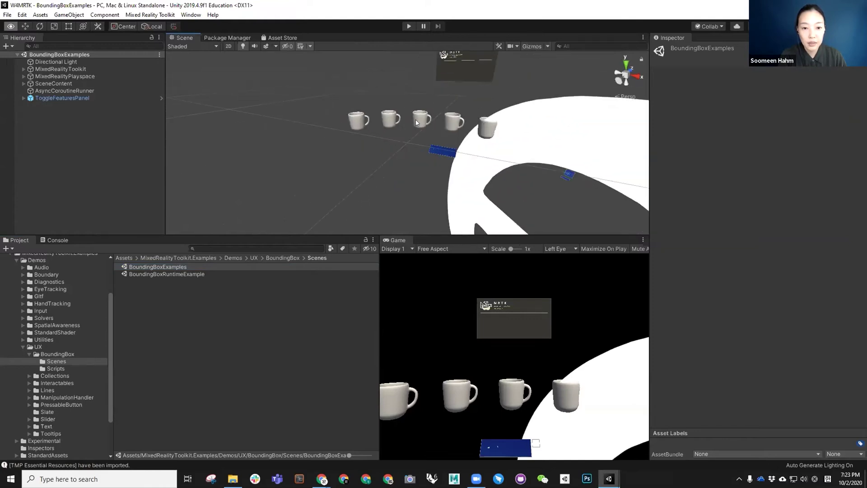
scroll(474, 184, down, 5)
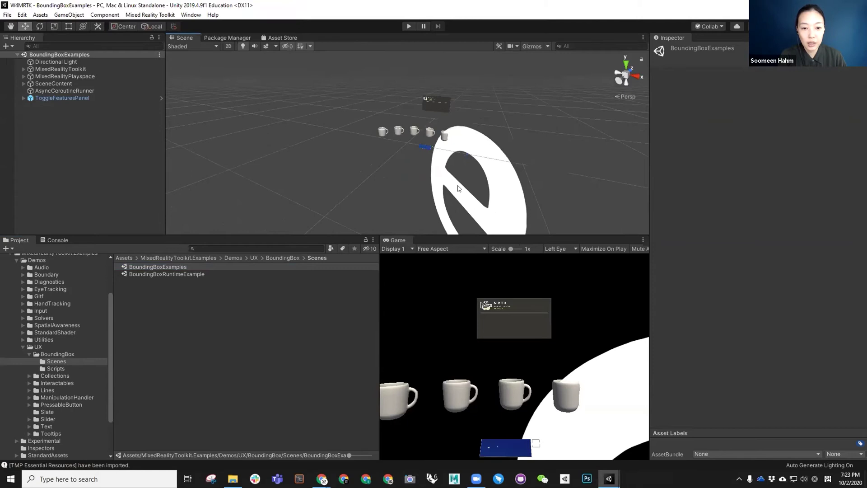
Step: Delete the oversized white text object under CoffeeCup7 and select the row of cups with the description panel
click(459, 188)
click(70, 177)
key(Delete)
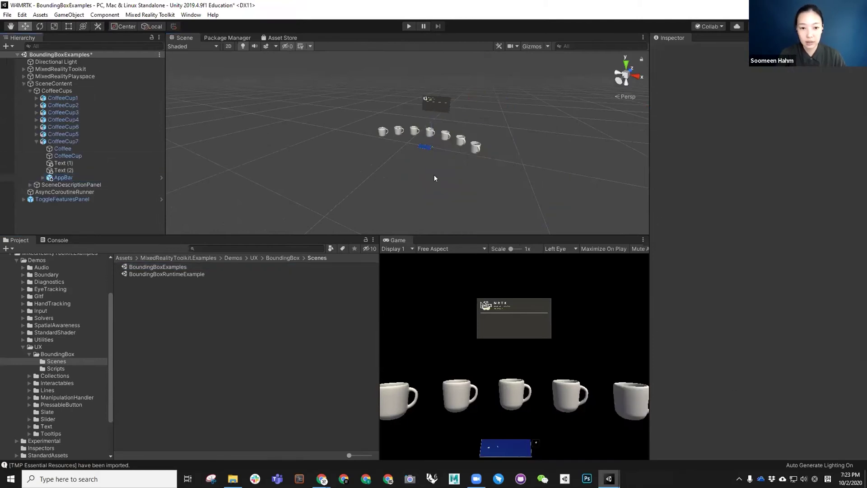
alt+drag(426, 161, 497, 173)
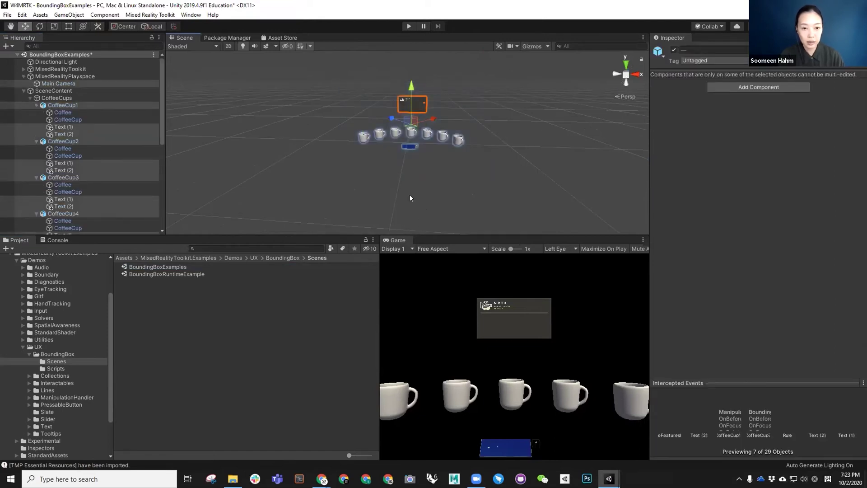
alt+drag(406, 162, 413, 228)
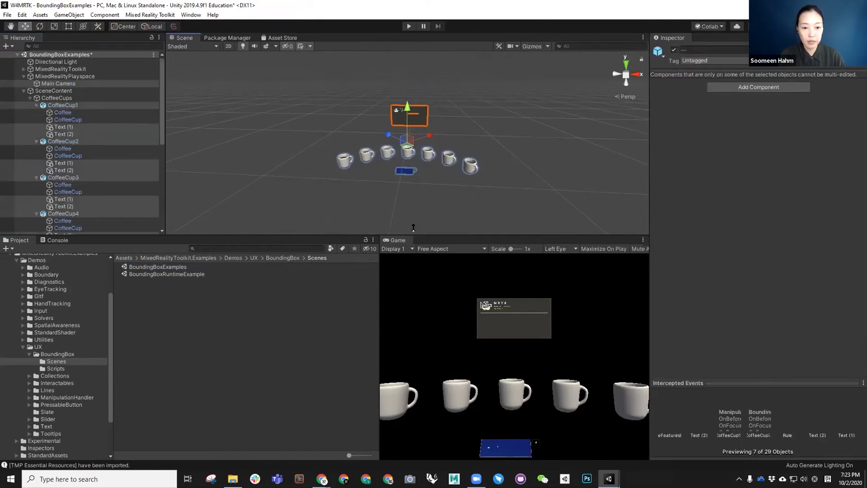
Step: Enlarge the Scene view for a closer look at the row of coffee cups and select CoffeeCup6
drag(413, 264, 413, 338)
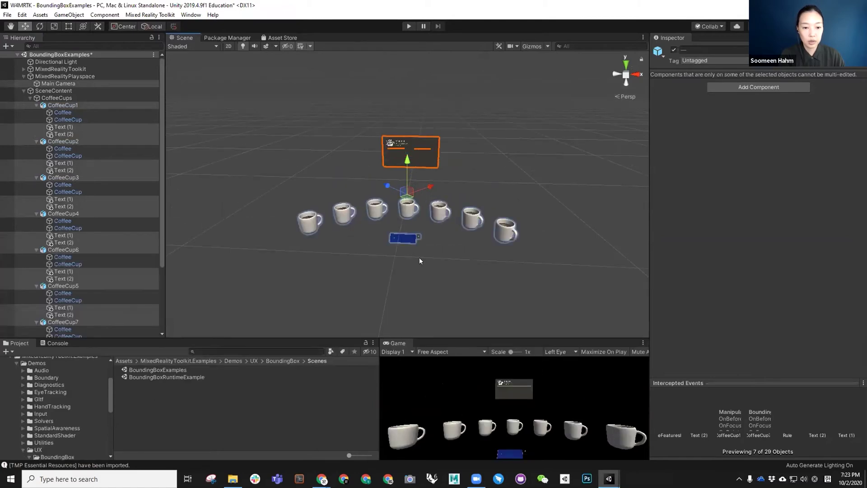
scroll(421, 251, up, 5)
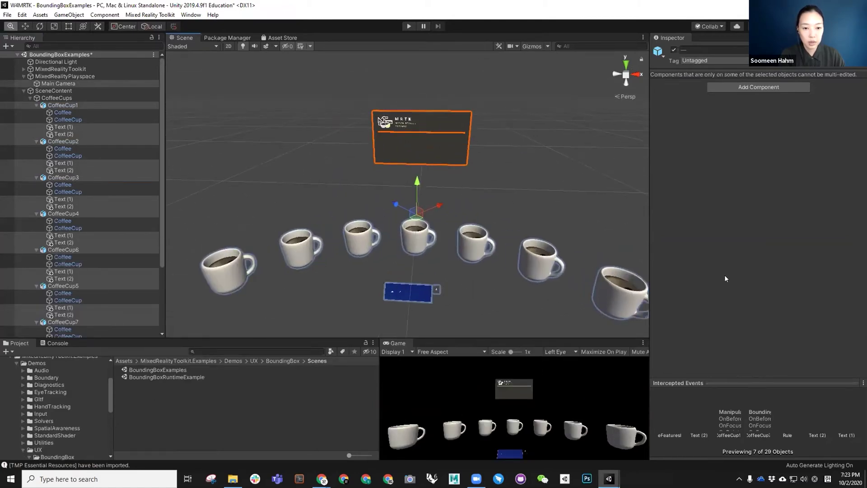
middle_drag(513, 240, 514, 188)
click(488, 256)
alt+drag(489, 289, 458, 239)
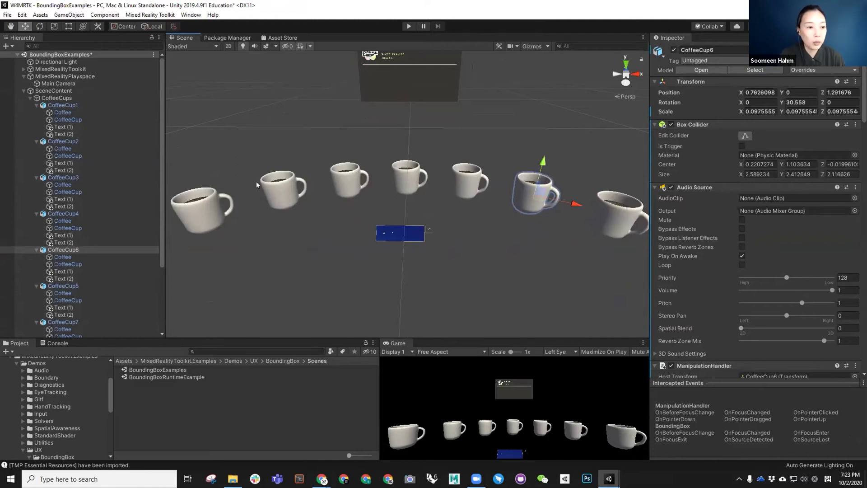
Step: Narrow the Hierarchy and collapse the SceneContent and MixedRealityPlayspace objects
drag(165, 171, 120, 151)
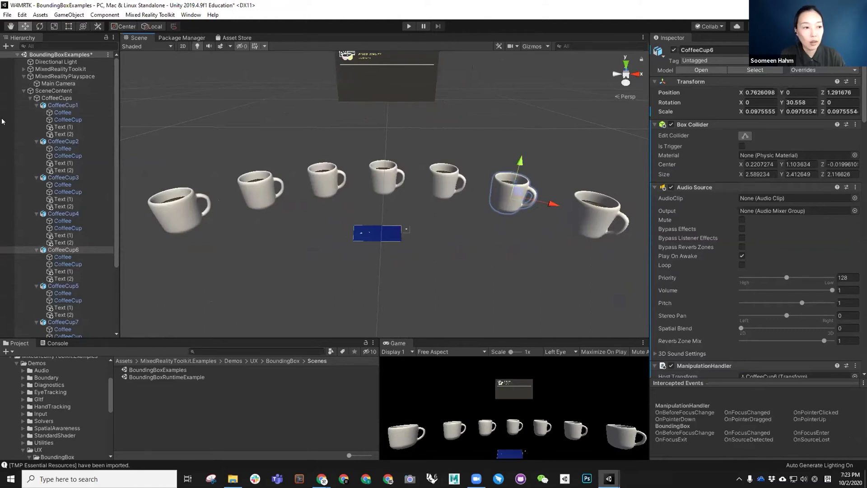
click(22, 95)
click(23, 92)
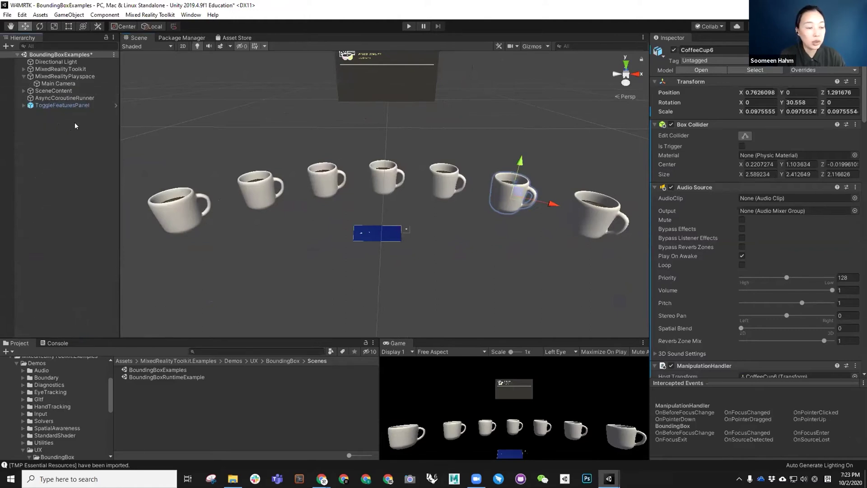
click(24, 76)
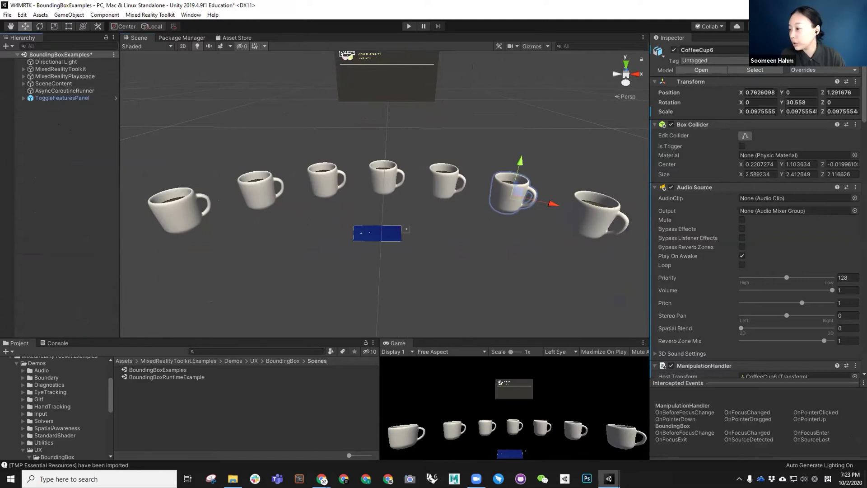
Step: Switch the build platform to Android and apply the default settings from the MRTK Project Configurator
click(7, 14)
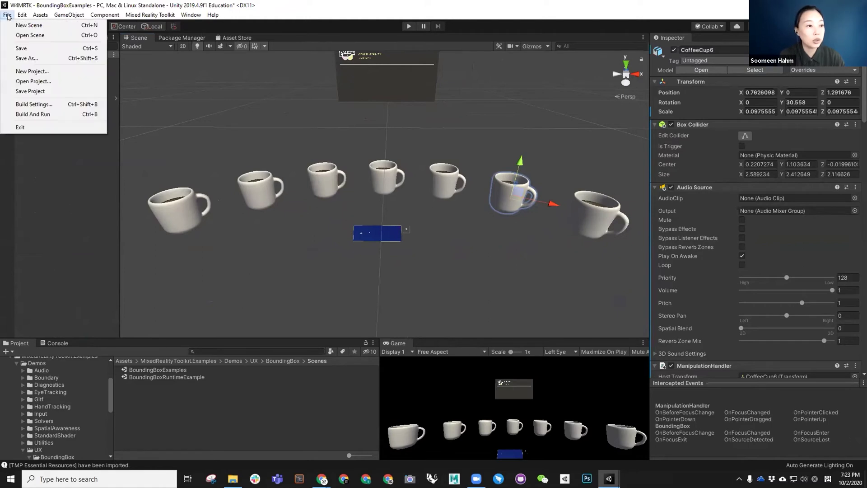
click(28, 103)
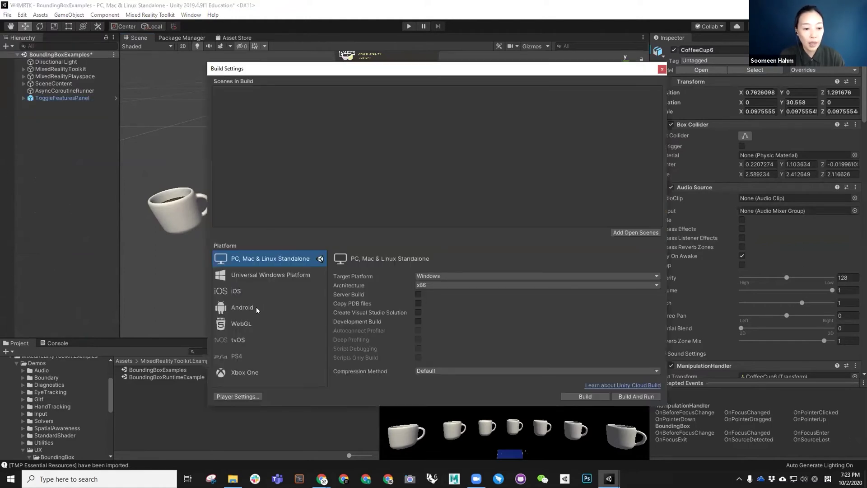
click(245, 290)
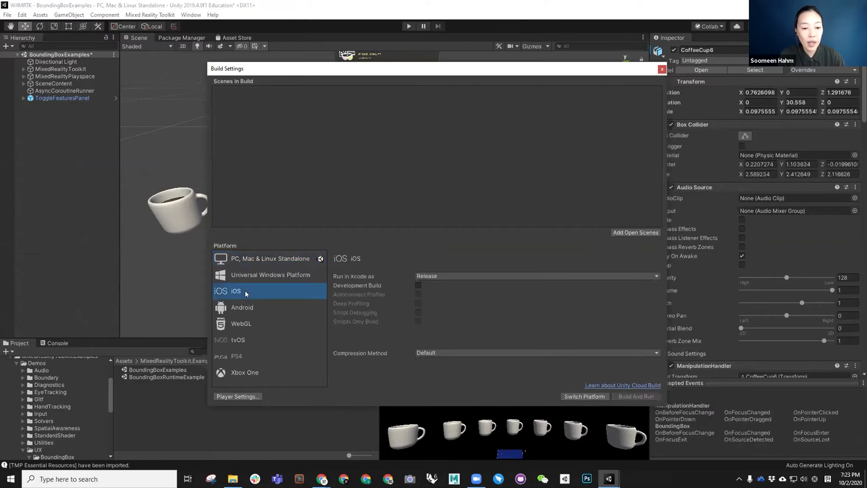
click(244, 307)
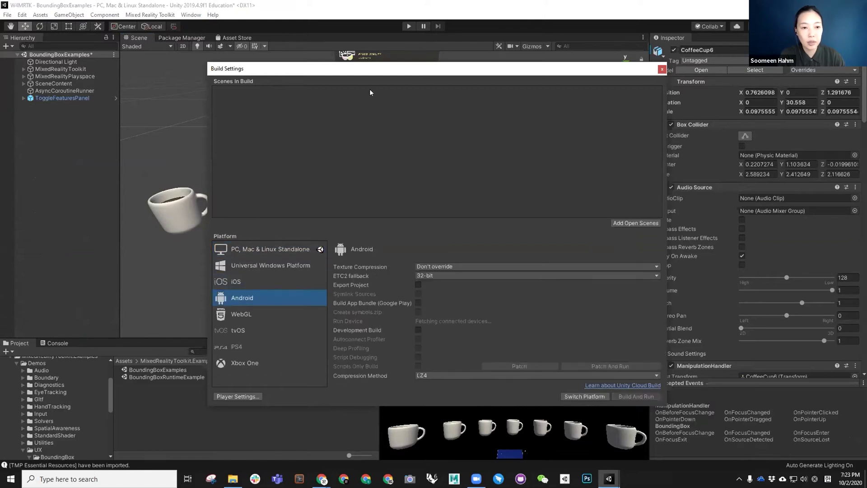
drag(378, 71, 350, 53)
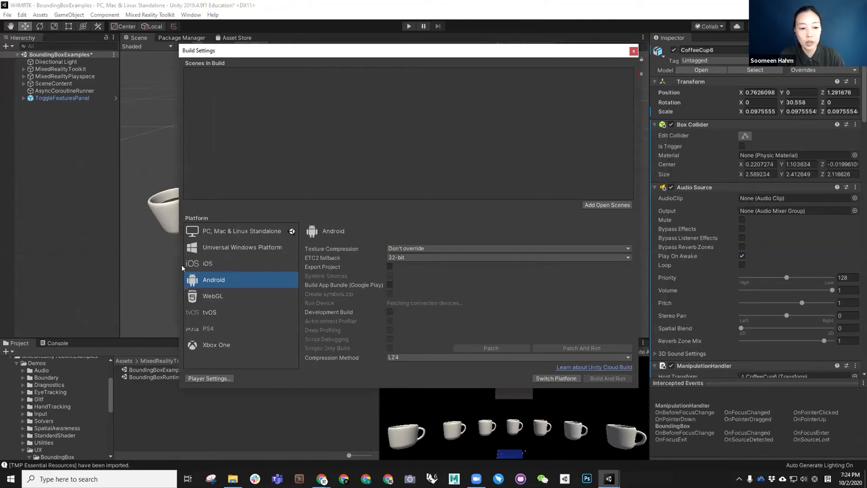
click(228, 268)
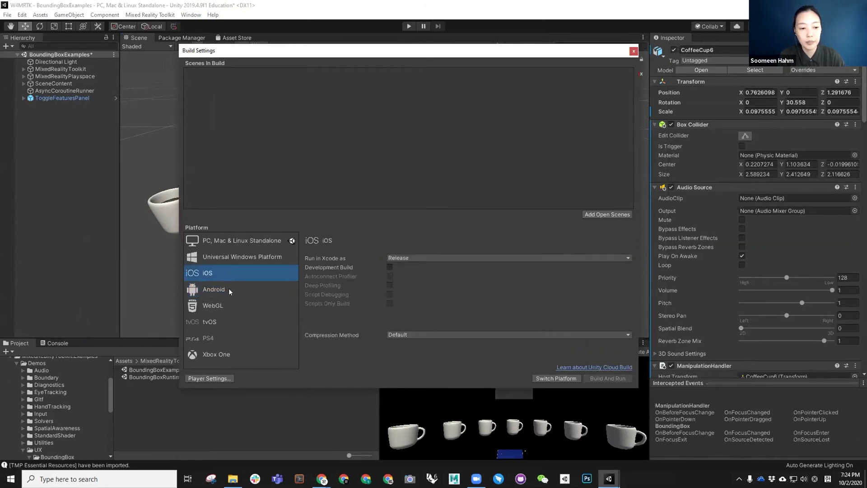
click(228, 289)
click(538, 377)
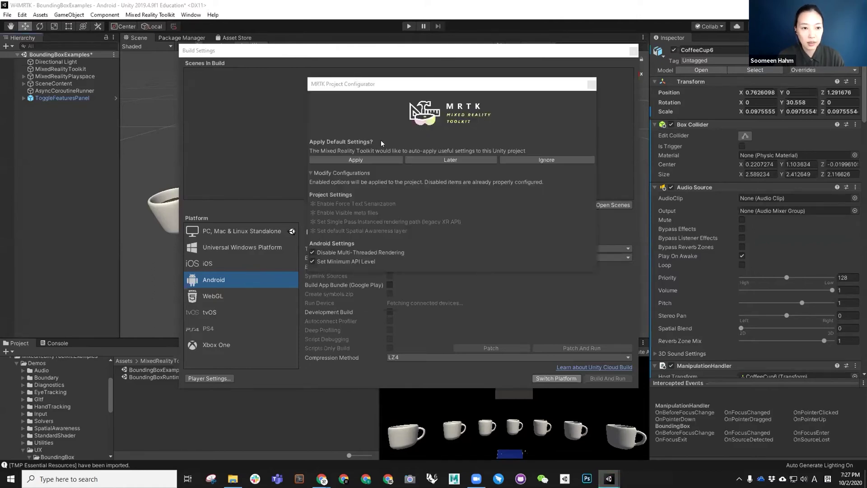
click(359, 158)
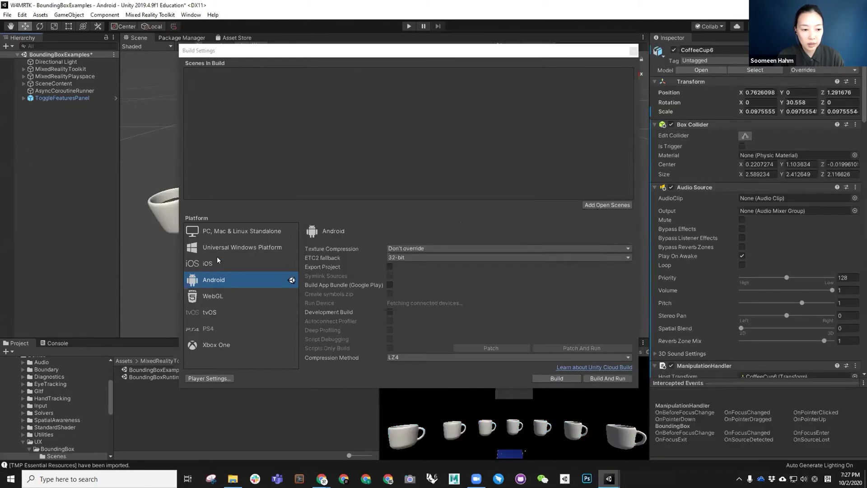
Step: Open the Player settings and enter the developer's name as the company name
click(204, 377)
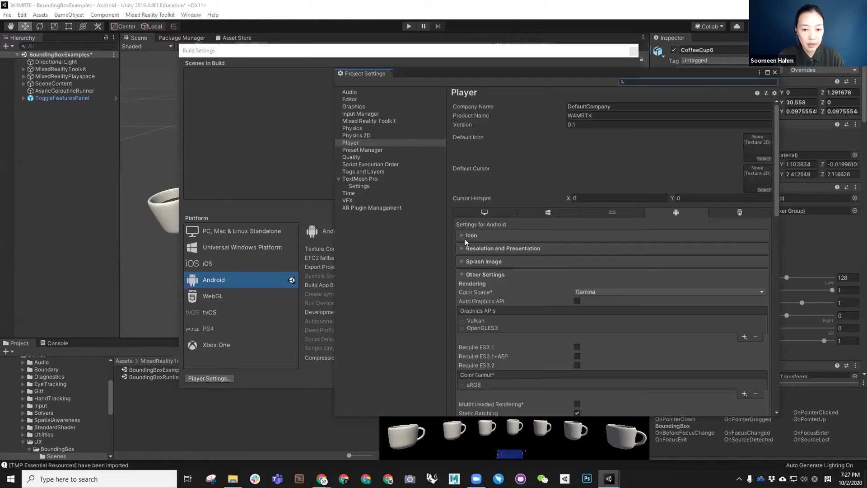
drag(530, 72, 435, 77)
click(535, 110)
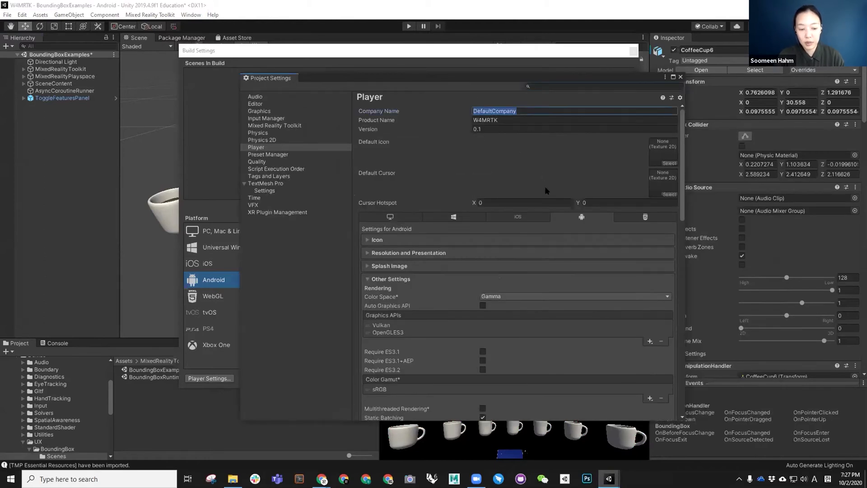
text(SoomeenHahm)
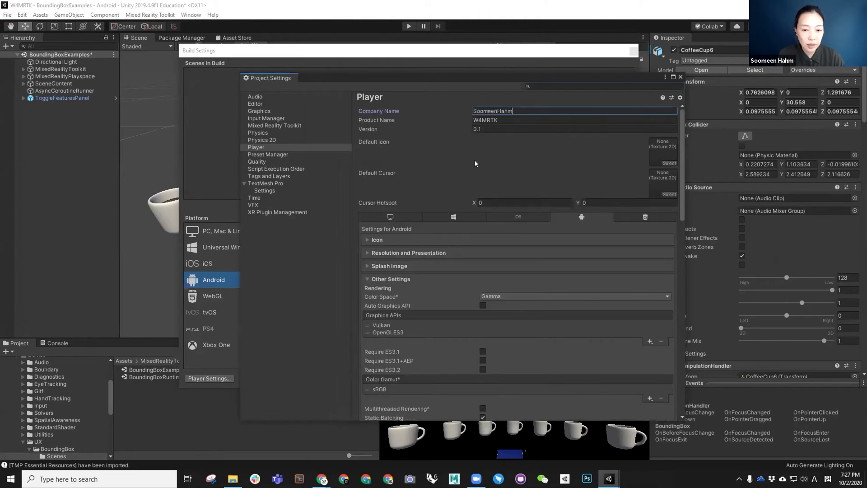
Step: Remove Vulkan from the Android graphics APIs, leaving only OpenGLES3
scroll(474, 159, down, 1)
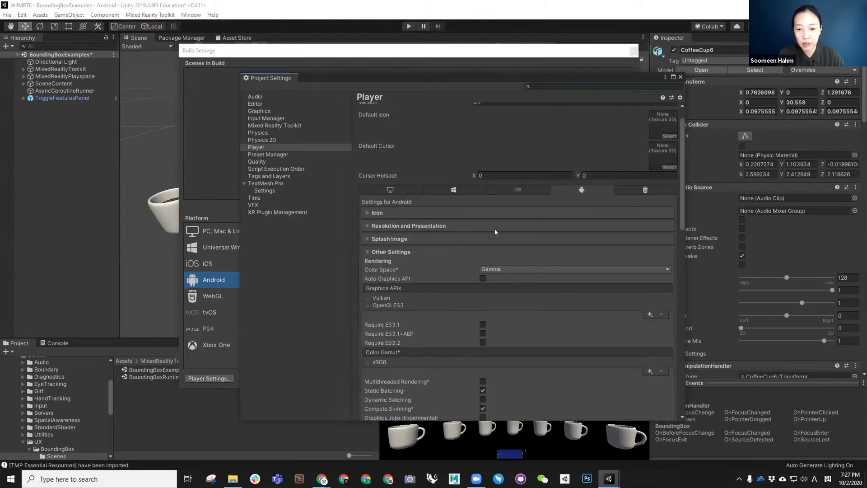
scroll(495, 231, down, 2)
scroll(490, 227, down, 1)
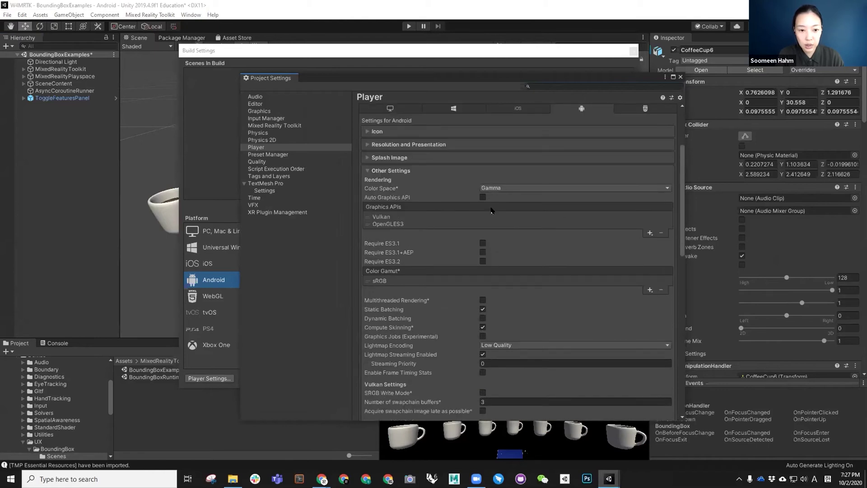
scroll(387, 209, up, 1)
click(365, 244)
click(660, 260)
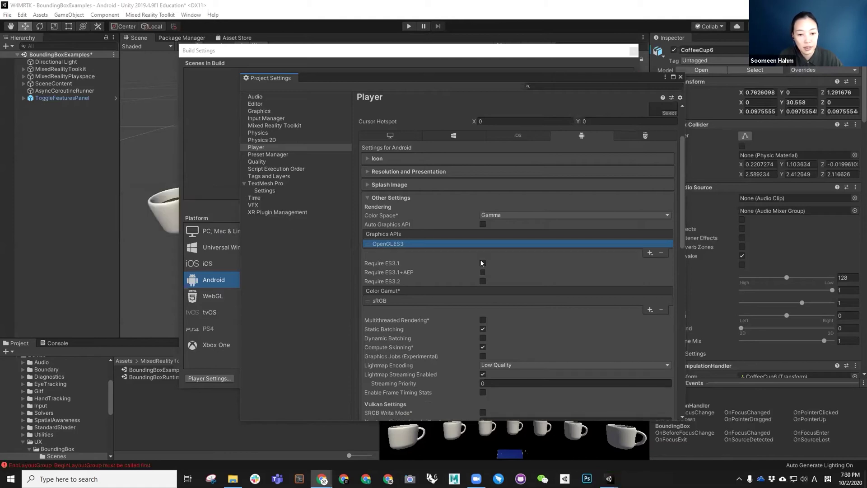
Step: Set the Android minimum API level to Android 8.0 'Oreo' (API level 26)
scroll(497, 253, down, 2)
scroll(502, 256, down, 1)
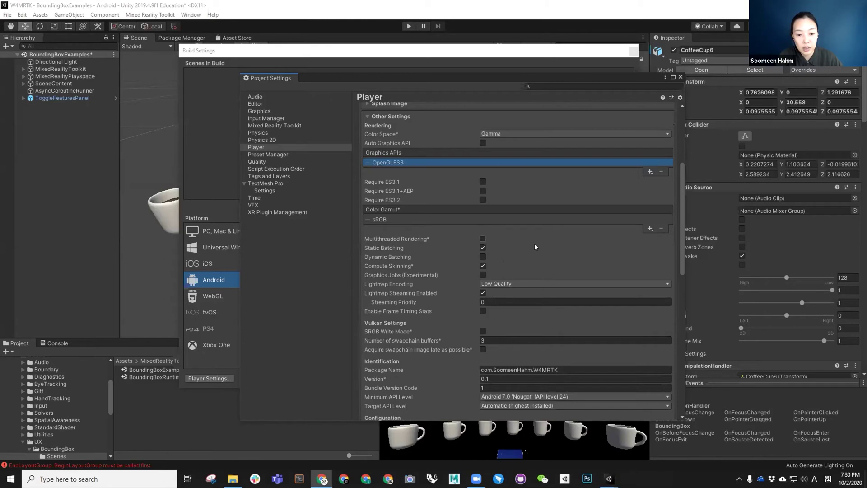
scroll(534, 247, down, 5)
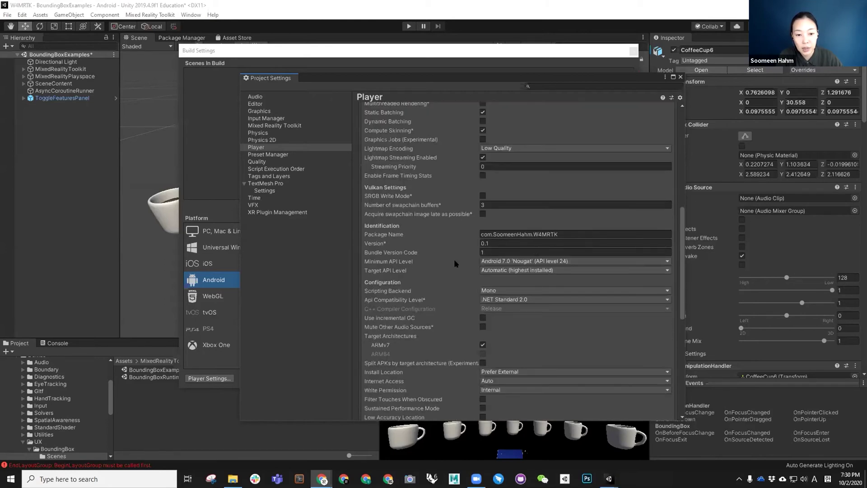
click(494, 261)
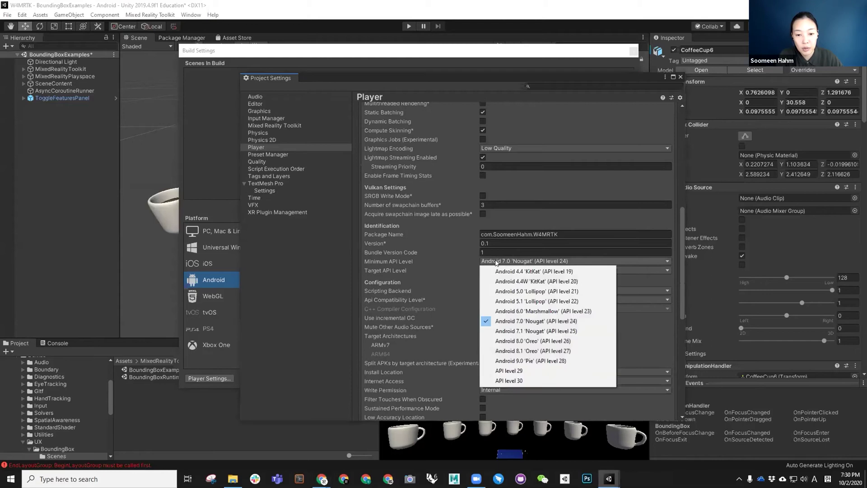
click(506, 338)
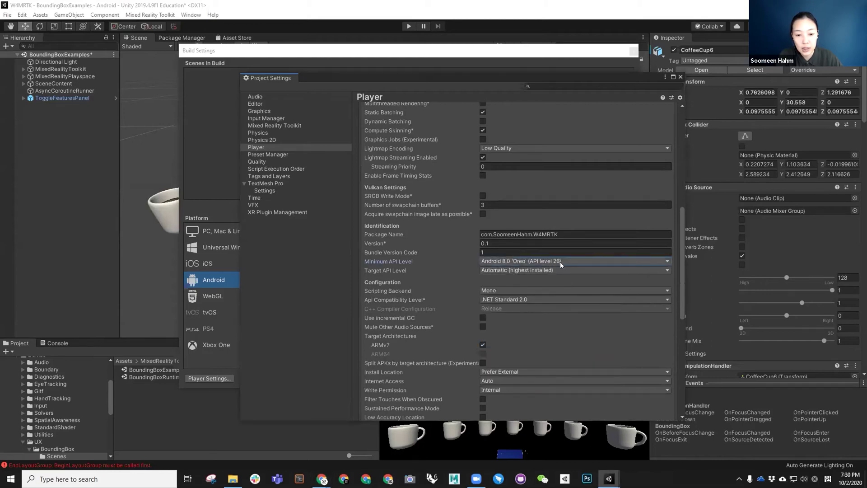
Step: Change the Android API compatibility level to .NET 4.x
scroll(559, 270, down, 1)
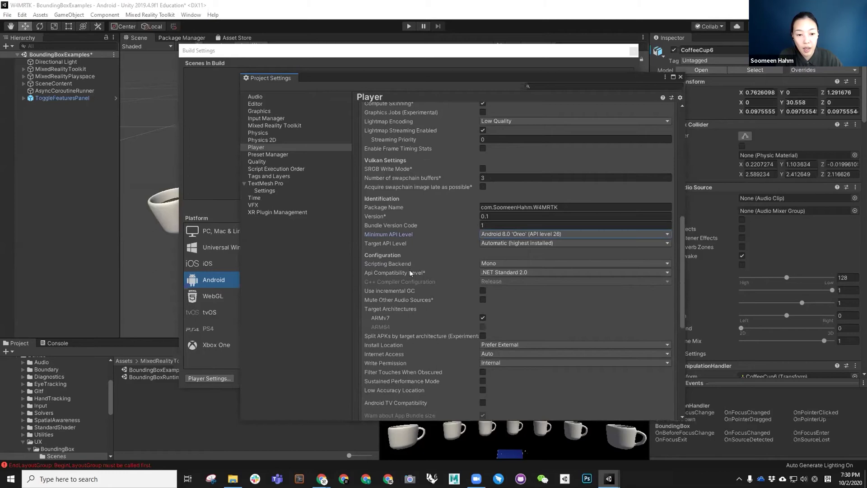
click(489, 273)
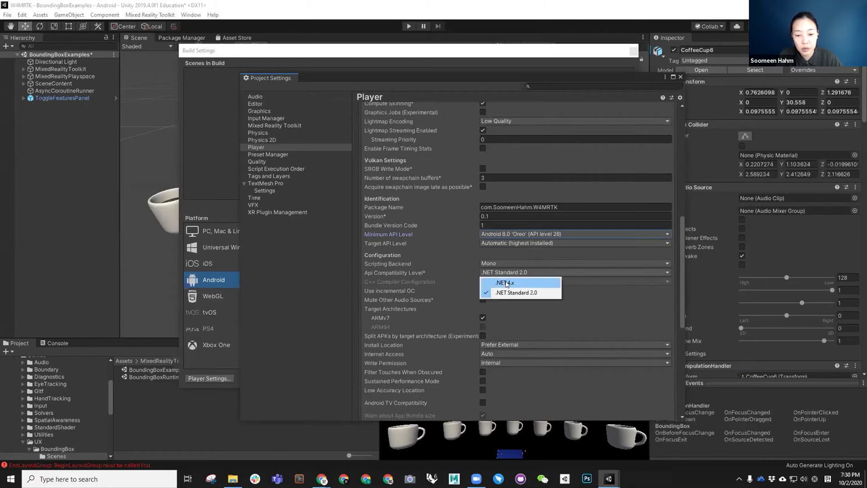
click(507, 283)
scroll(520, 310, down, 8)
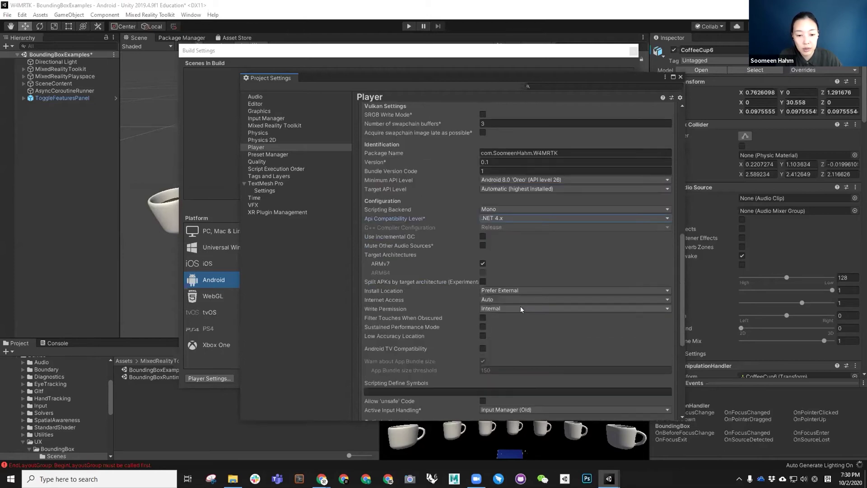
Step: Show the iOS player settings and apply the default settings from the MRTK Project Configurator
scroll(520, 305, up, 15)
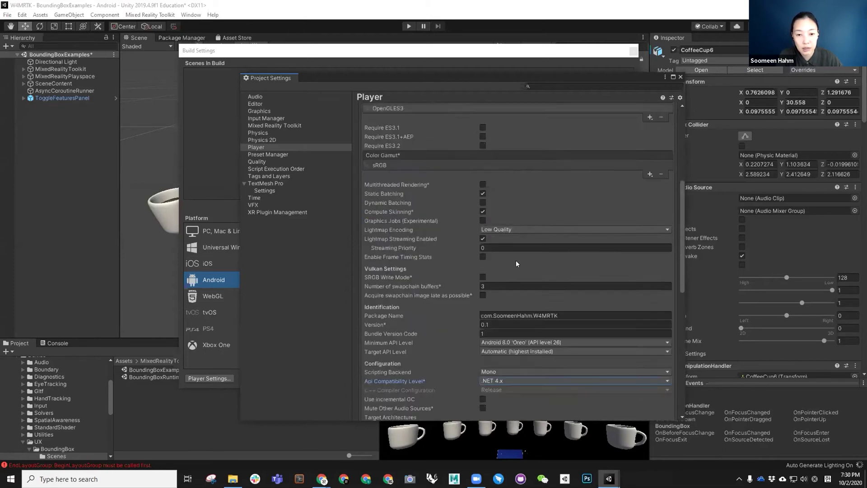
click(509, 109)
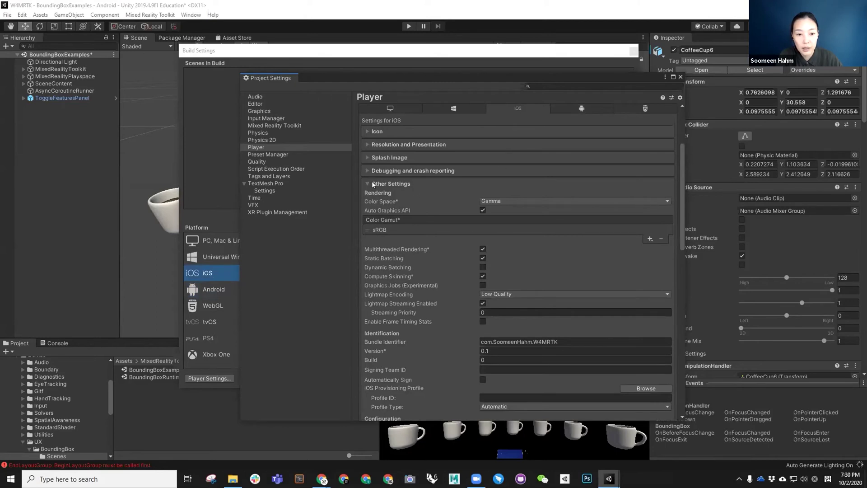
scroll(428, 194, down, 5)
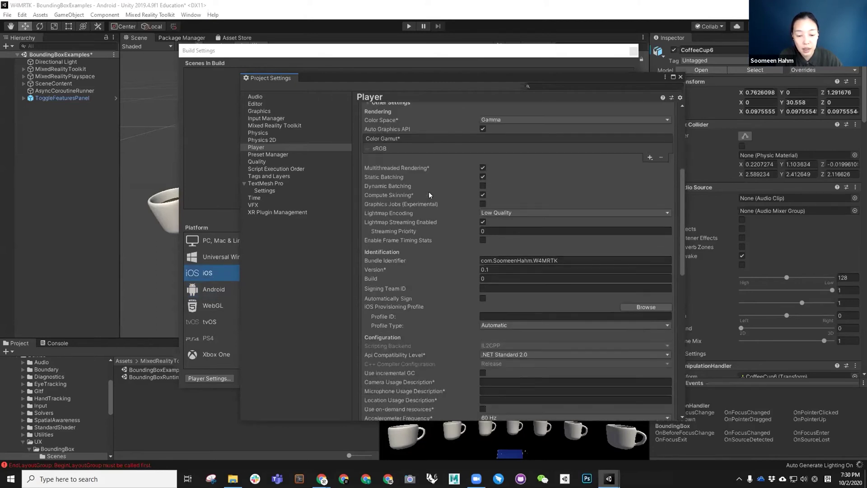
scroll(433, 201, down, 1)
scroll(444, 215, down, 2)
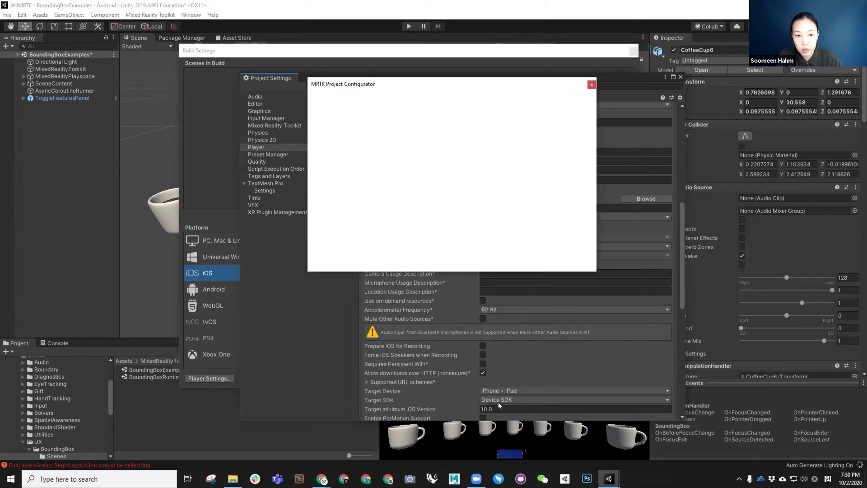
scroll(446, 131, down, 3)
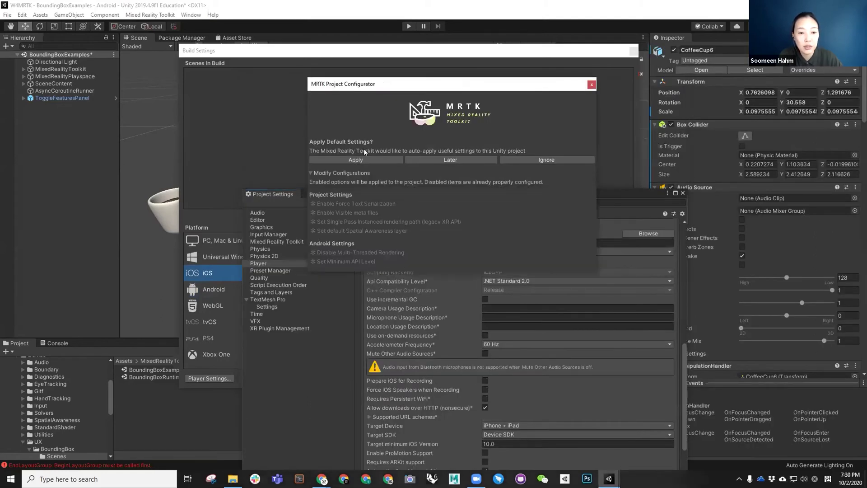
click(352, 159)
Step: Set the target minimum iOS version to 11.0 in the iOS player settings
drag(460, 191, 442, 87)
click(470, 339)
text(11.0)
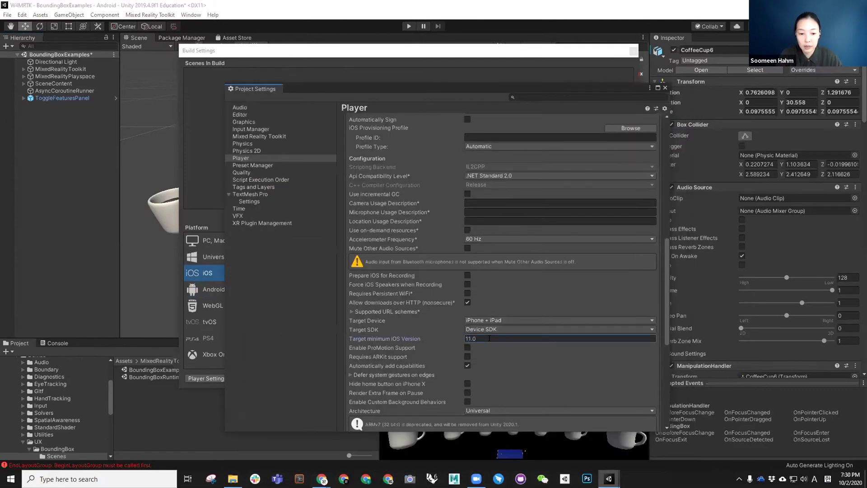
scroll(486, 321, down, 5)
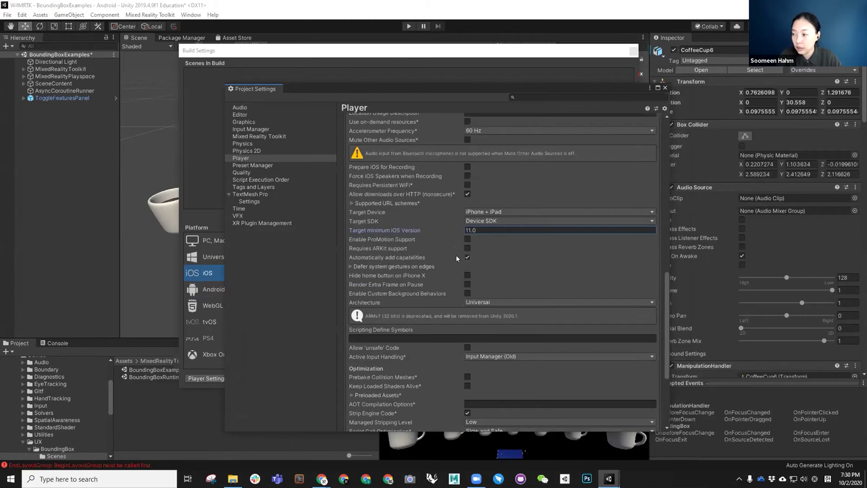
scroll(392, 260, down, 2)
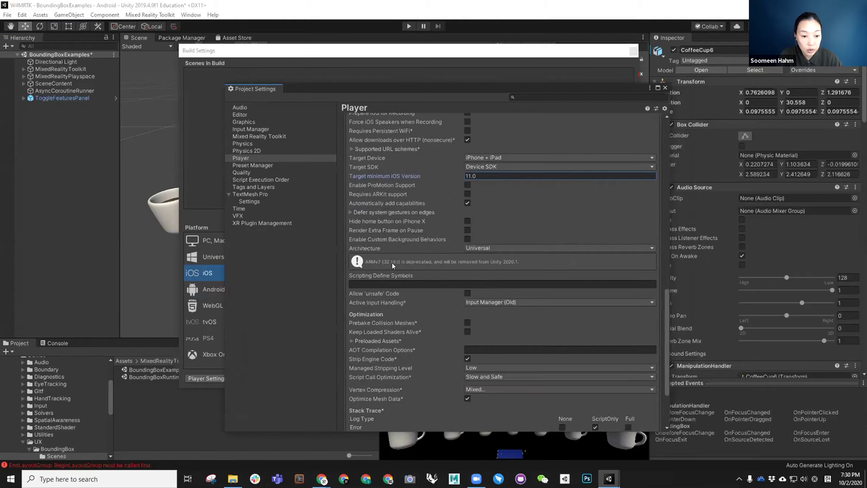
Step: Disable Strip Engine Code in the Optimization section of the iOS player settings
scroll(391, 330, down, 1)
click(466, 332)
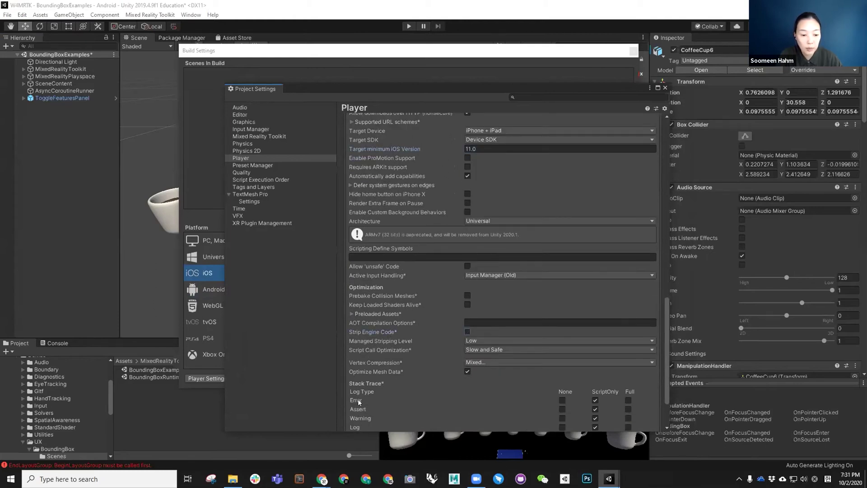
Step: Switch to Chrome and review the MRTK guide for iOS and Android, covering required packages, the camera settings provider and the Strip Engine Code setting
mouse_move(322, 478)
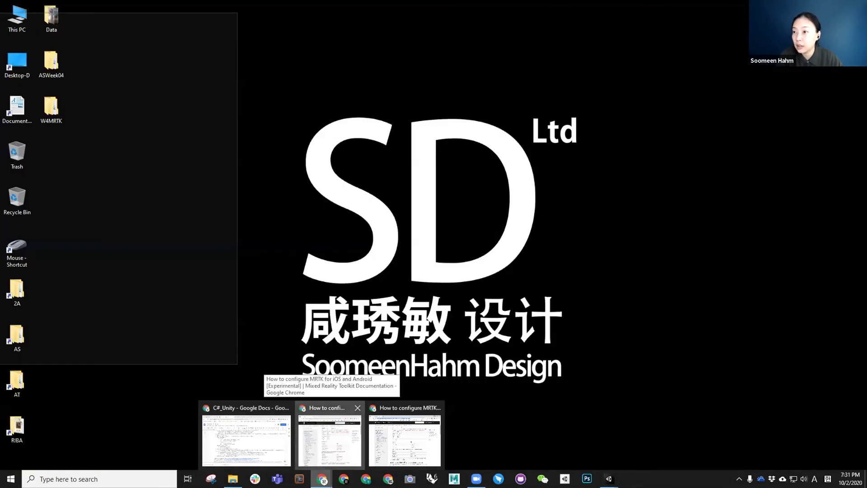
click(334, 447)
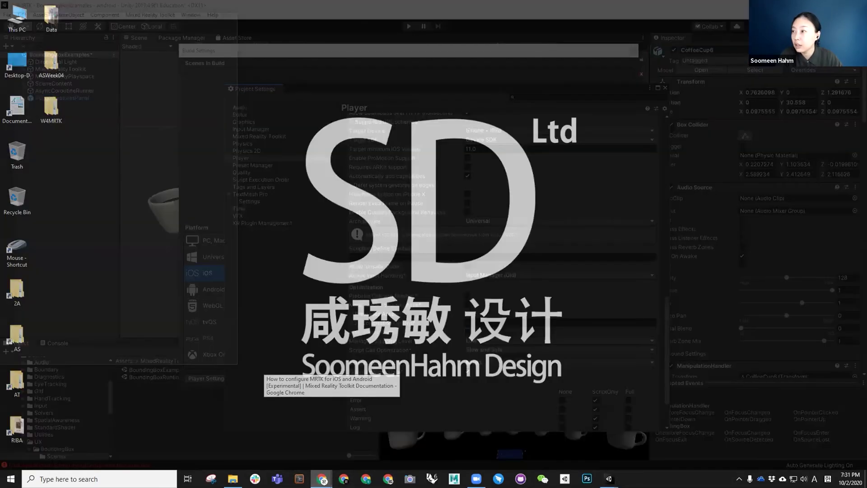
scroll(499, 235, down, 5)
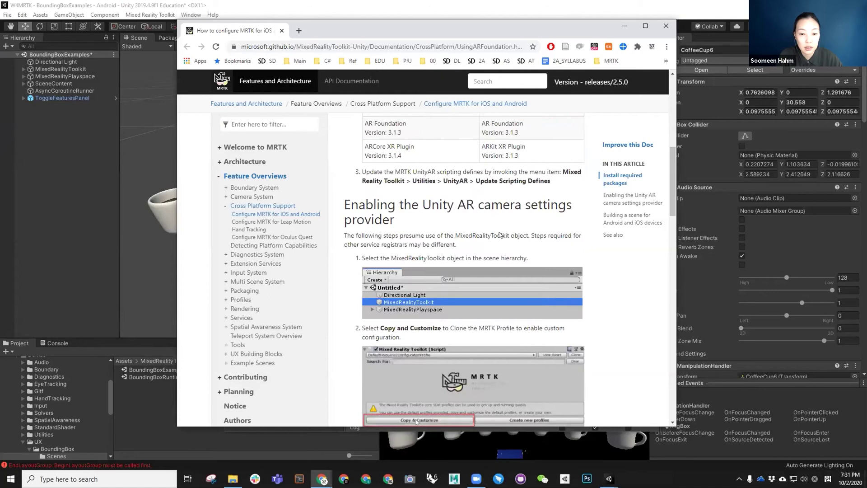
scroll(499, 235, down, 6)
click(645, 26)
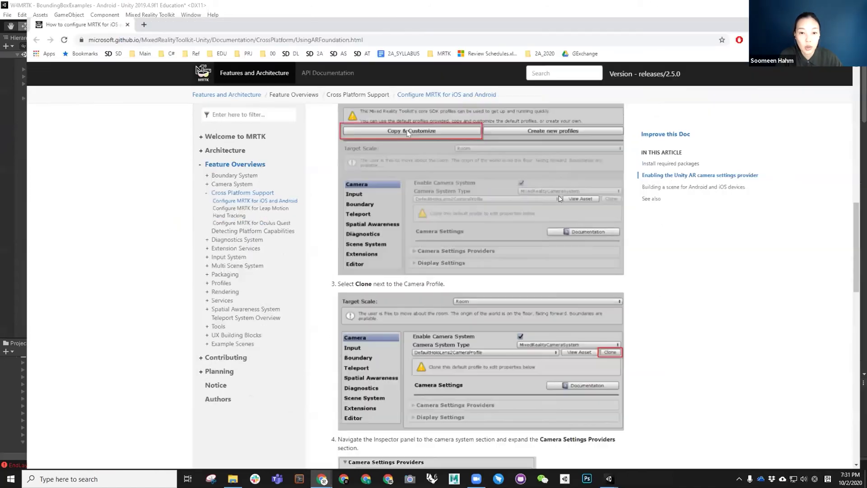
scroll(577, 241, up, 12)
scroll(572, 237, down, 17)
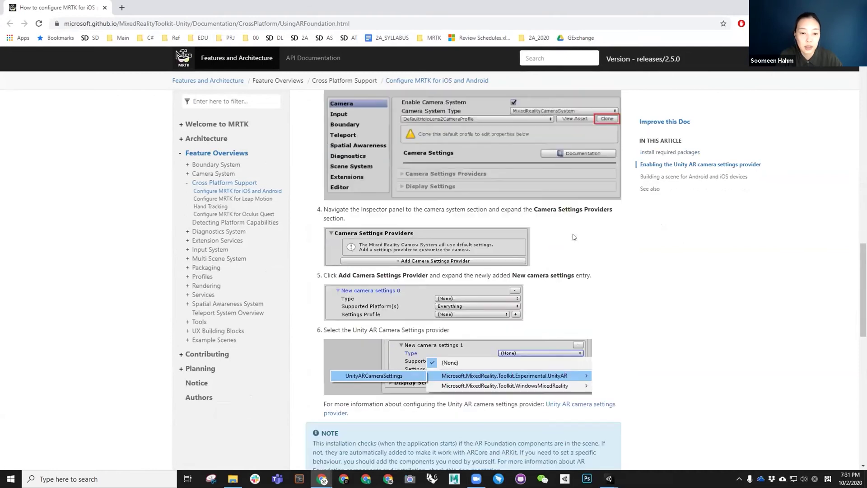
scroll(574, 237, down, 15)
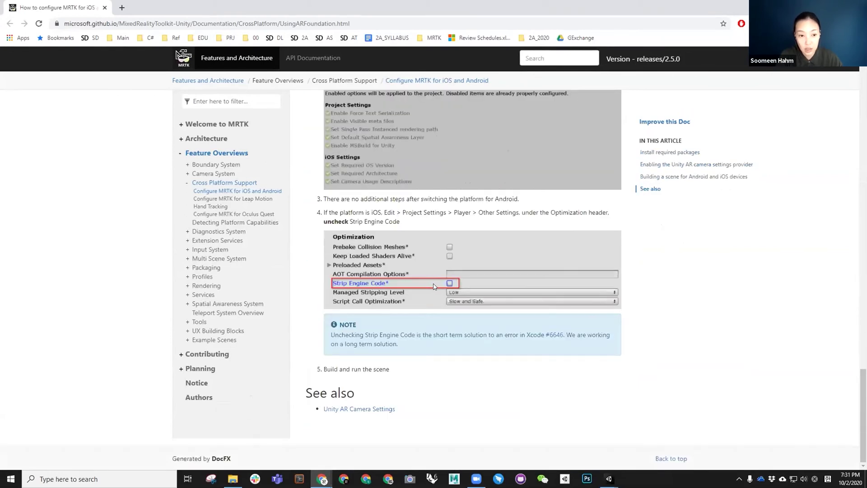
scroll(434, 286, up, 2)
scroll(451, 289, up, 11)
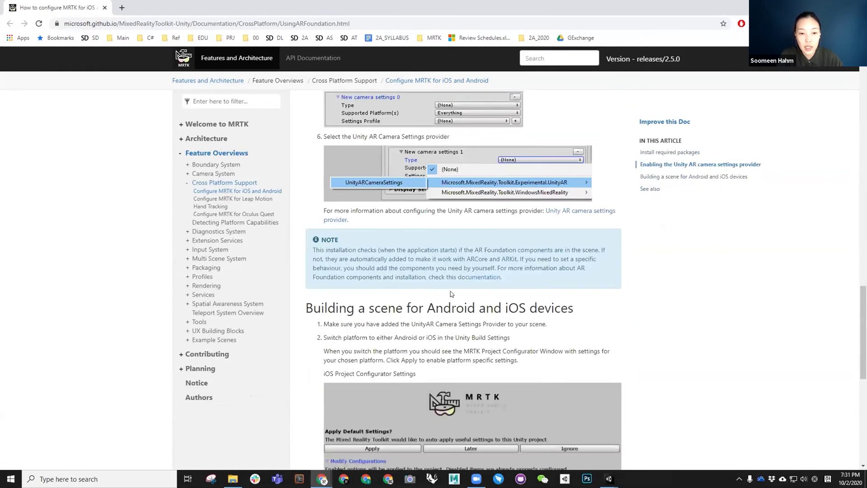
scroll(457, 305, up, 5)
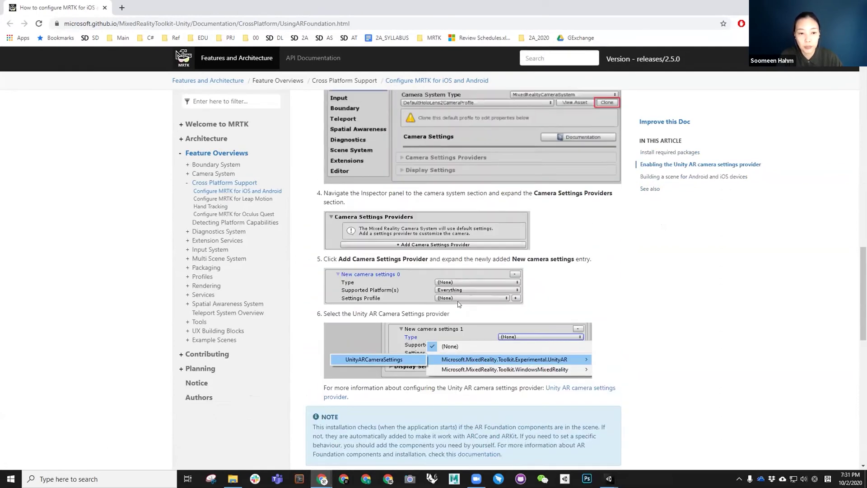
scroll(458, 306, up, 4)
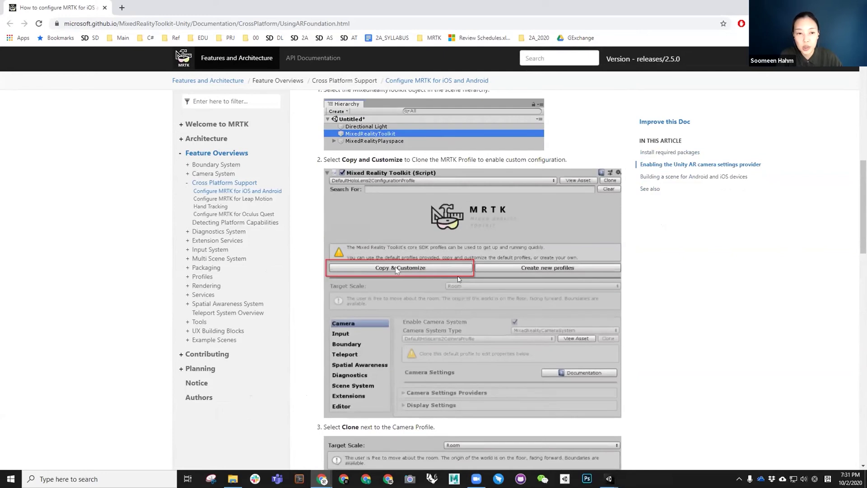
scroll(363, 349, up, 12)
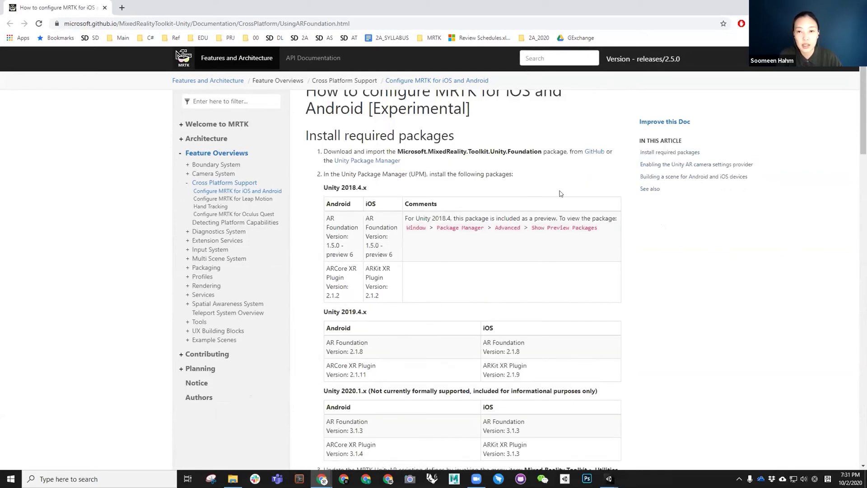
scroll(490, 231, down, 12)
scroll(500, 226, down, 5)
scroll(509, 219, up, 15)
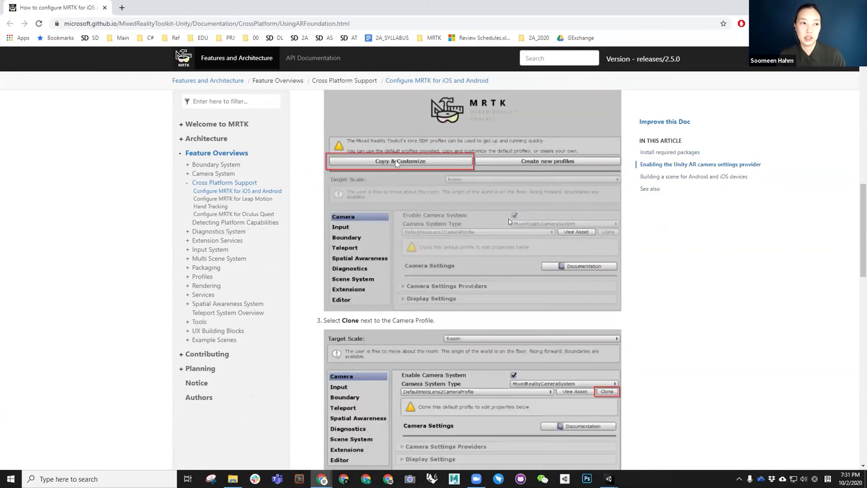
Step: Switch back to Unity, close the project settings, reselect Android in the build settings and close them
key(alt+Tab)
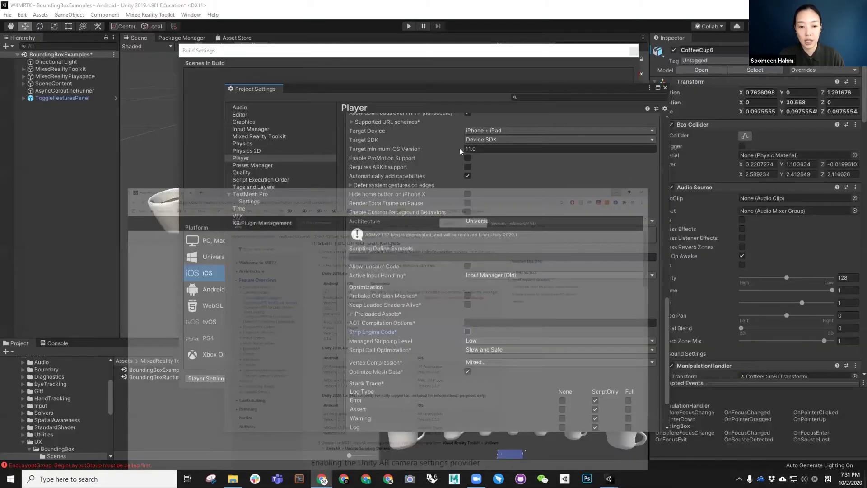
scroll(486, 347, up, 15)
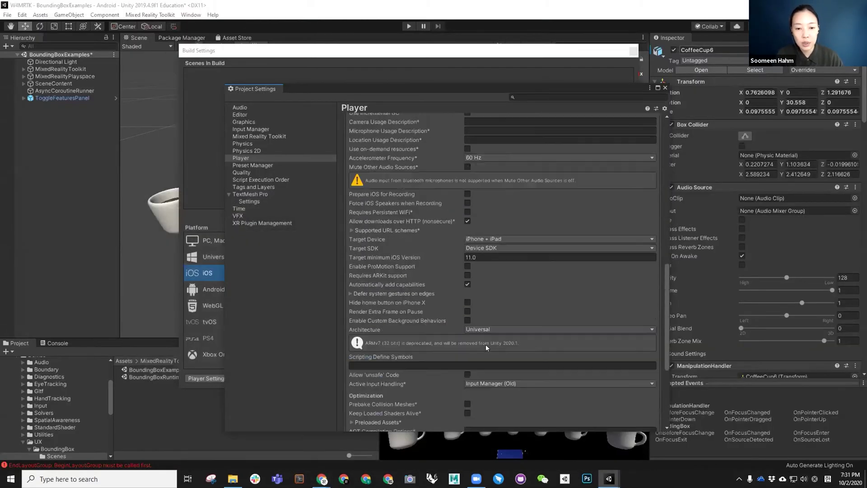
scroll(495, 290, down, 15)
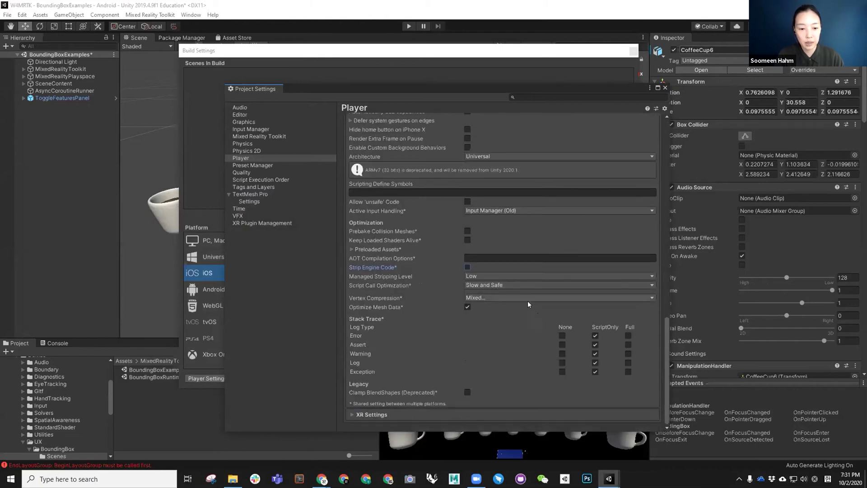
scroll(566, 223, up, 15)
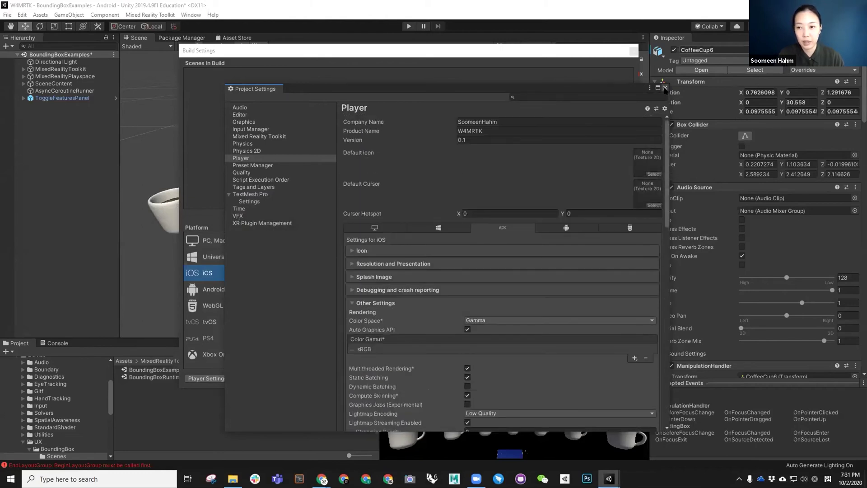
click(665, 89)
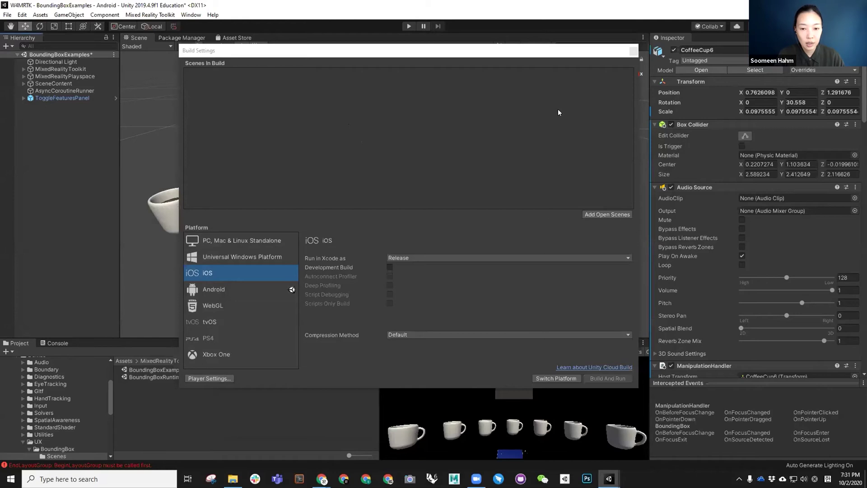
click(233, 293)
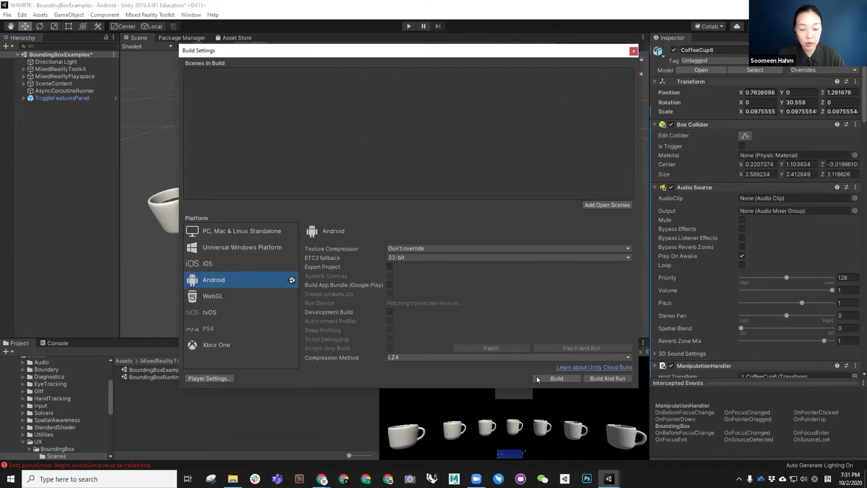
click(633, 51)
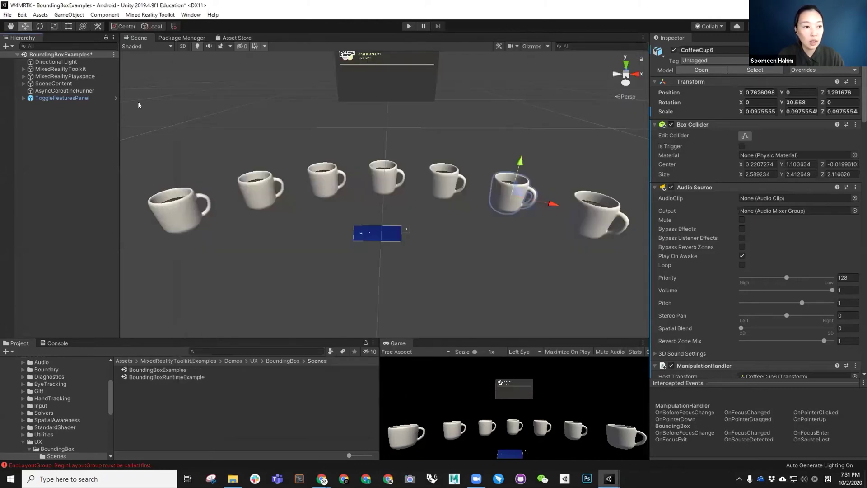
scroll(724, 256, down, 10)
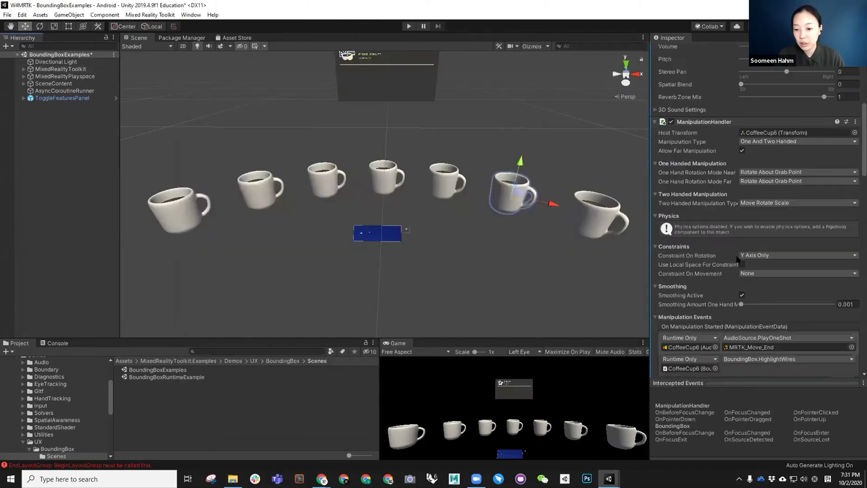
scroll(732, 254, down, 7)
scroll(732, 255, up, 16)
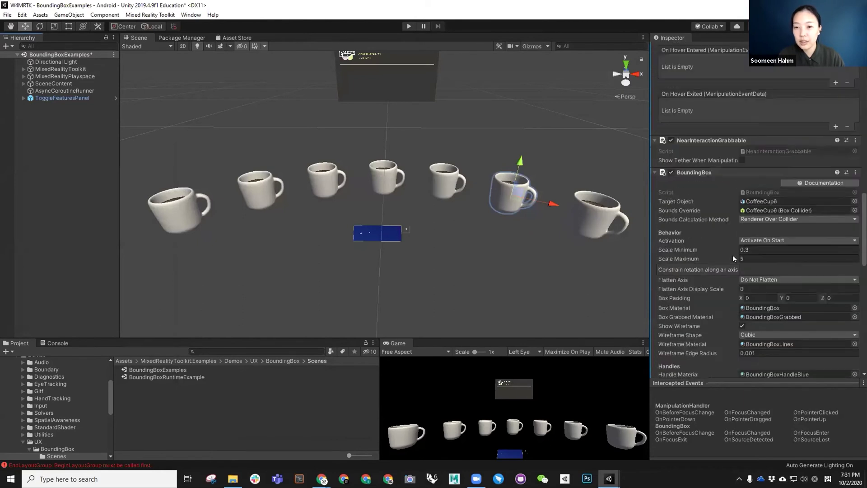
scroll(384, 194, up, 5)
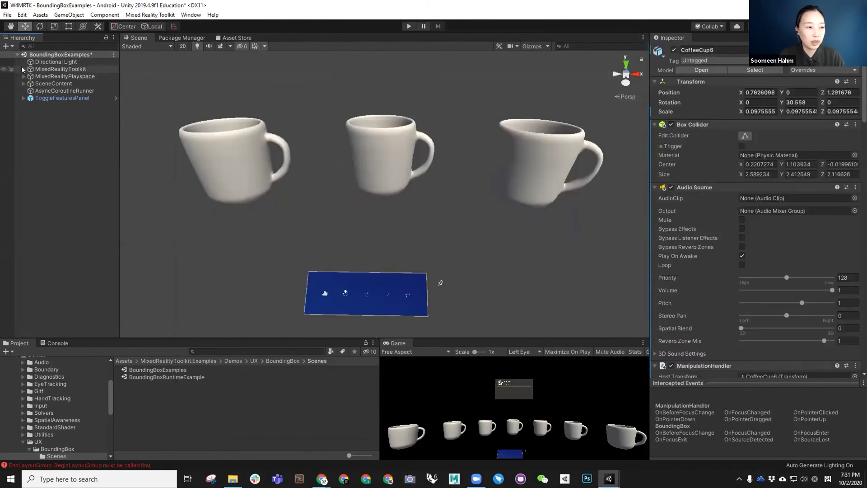
Step: Clone the MixedRealityToolkit object's DefaultHoloLens2ConfigurationProfile into the CustomProfiles folder as MobileMixedRealityToolkitConfigurationProfile
click(53, 69)
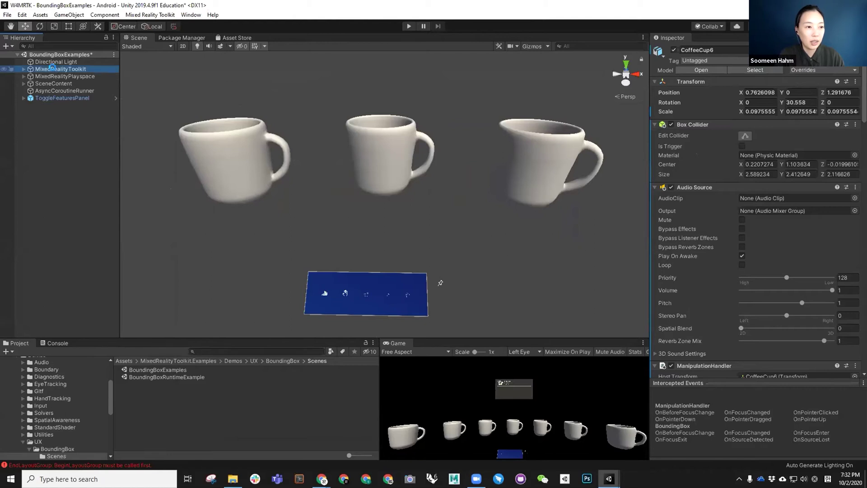
scroll(373, 219, down, 6)
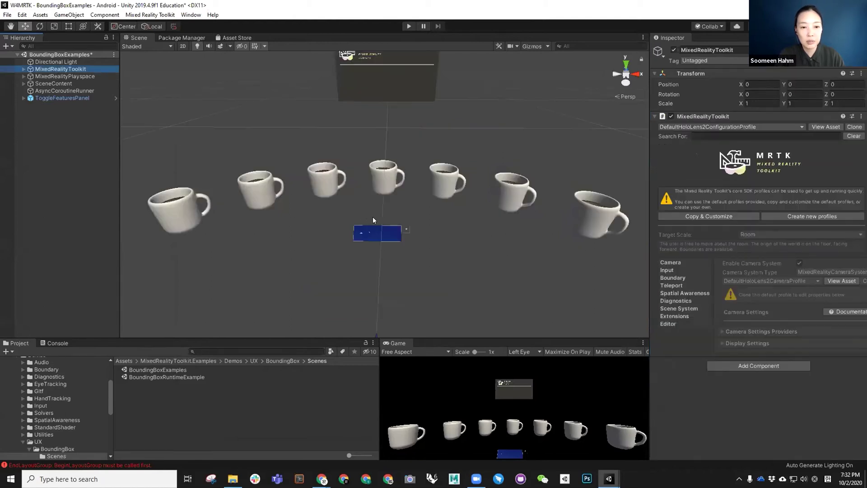
scroll(373, 220, up, 3)
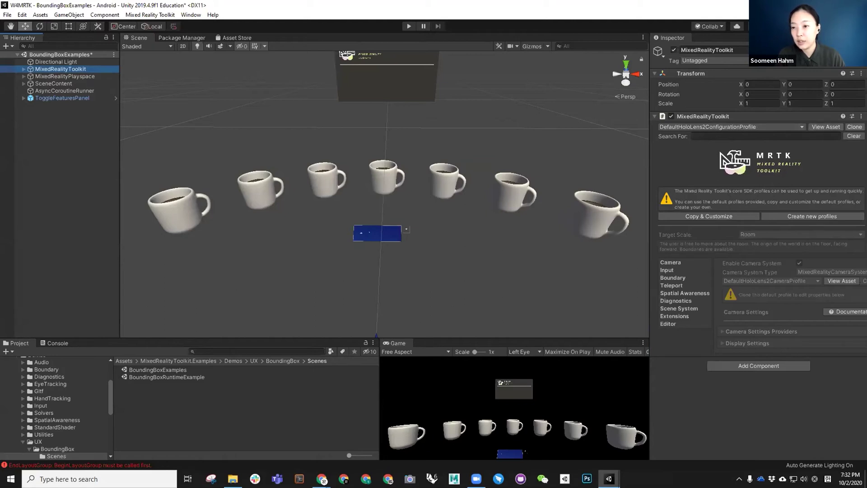
click(853, 126)
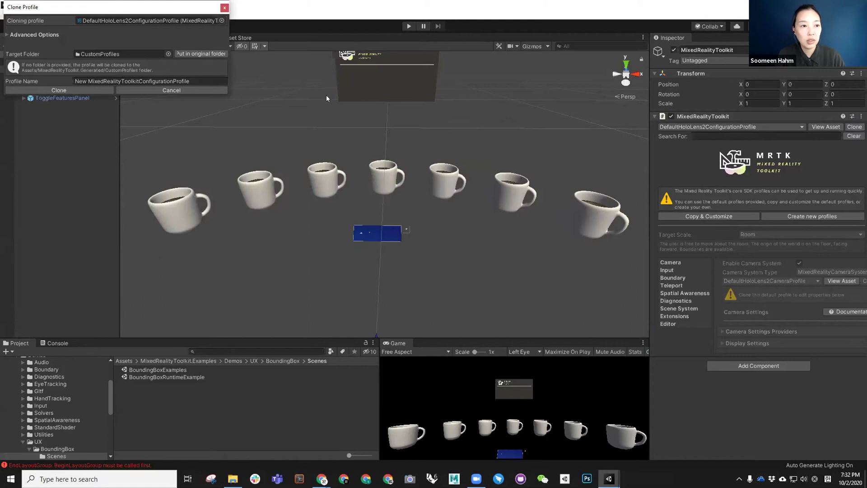
click(93, 81)
click(87, 82)
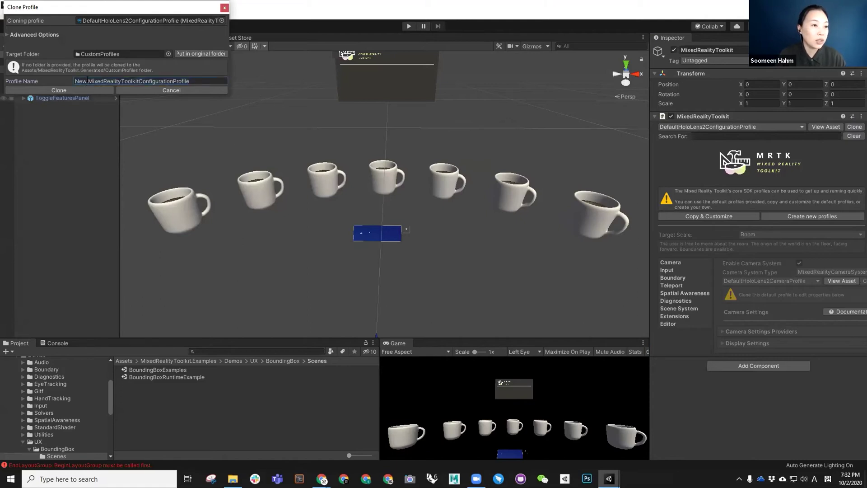
drag(86, 82, 74, 82)
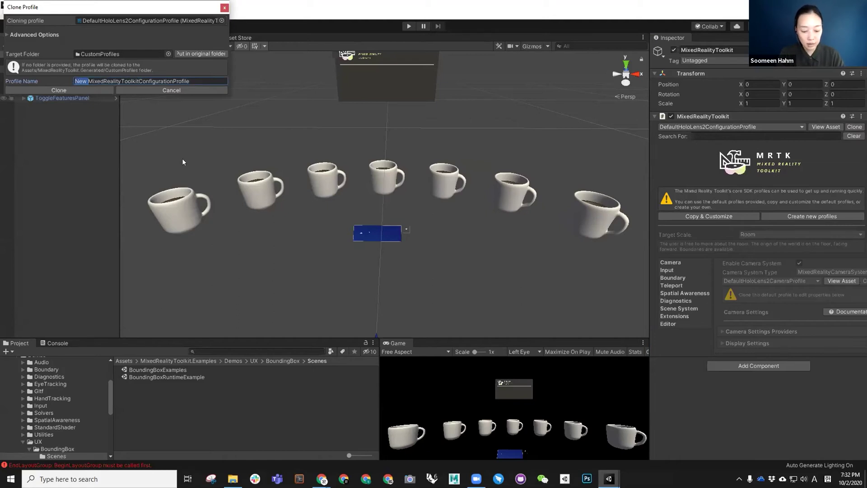
text(Mo)
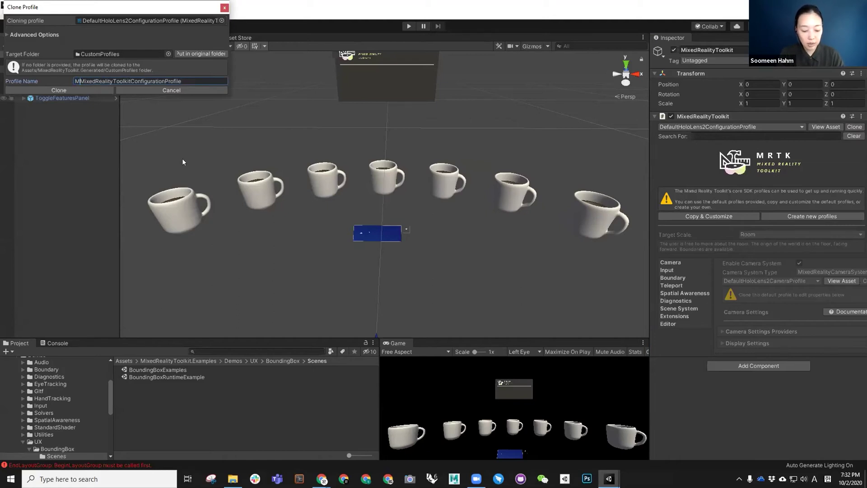
text(bile)
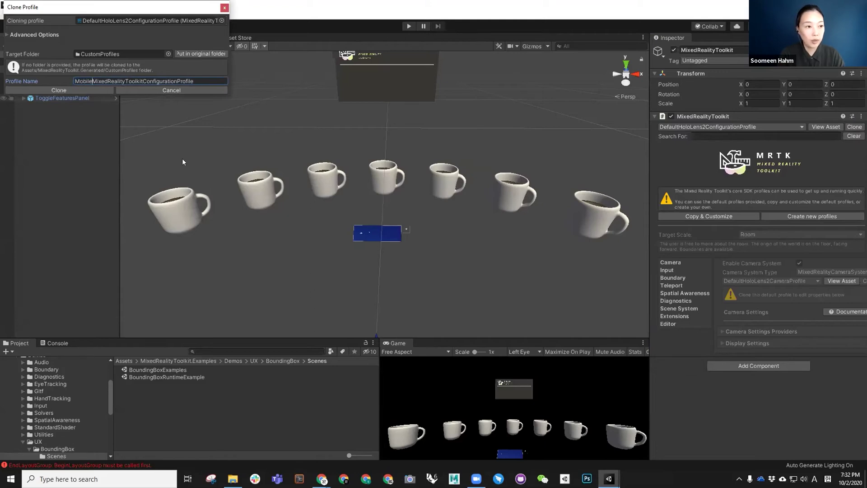
click(74, 89)
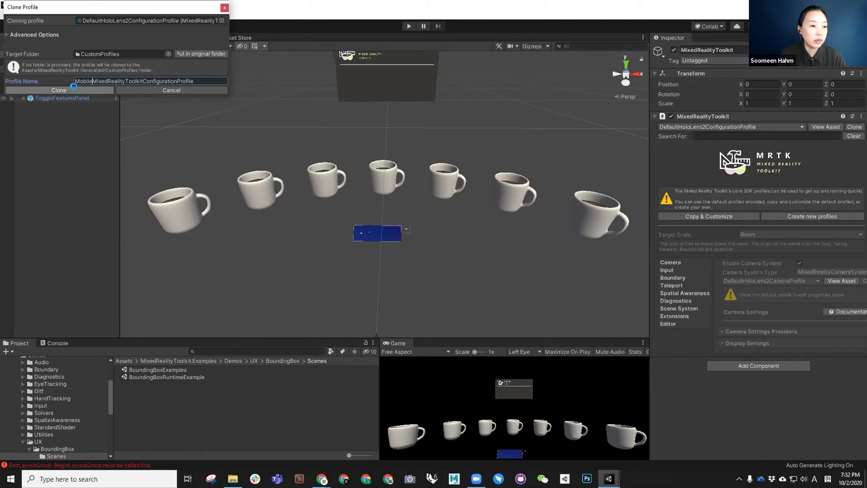
scroll(69, 407, down, 3)
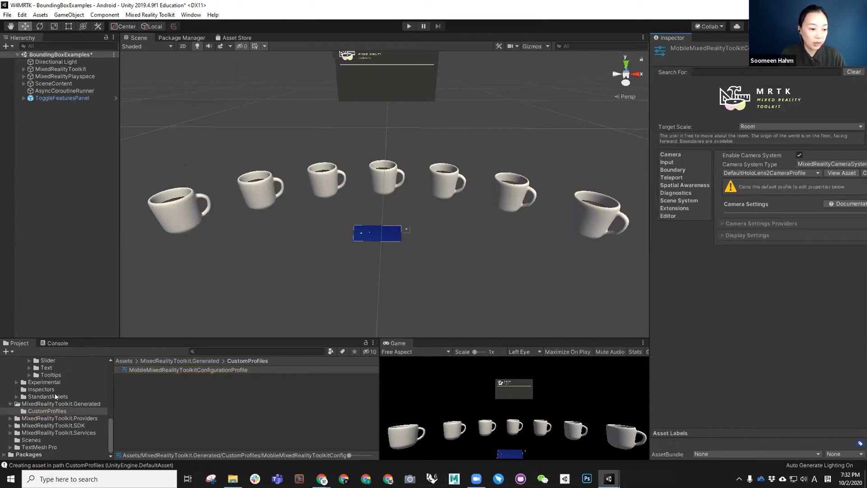
scroll(55, 393, up, 5)
scroll(55, 391, down, 5)
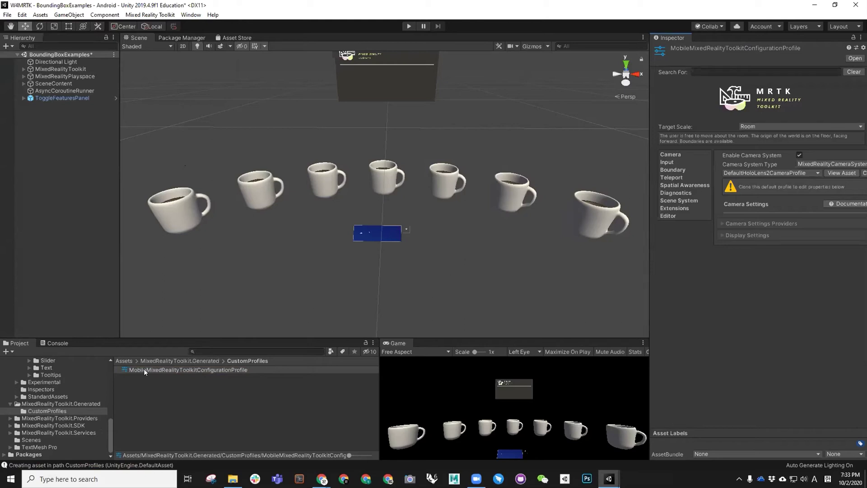
Step: Switch to Unity Hub, review the installed editor versions and their platform modules, and close the Hub
click(8, 16)
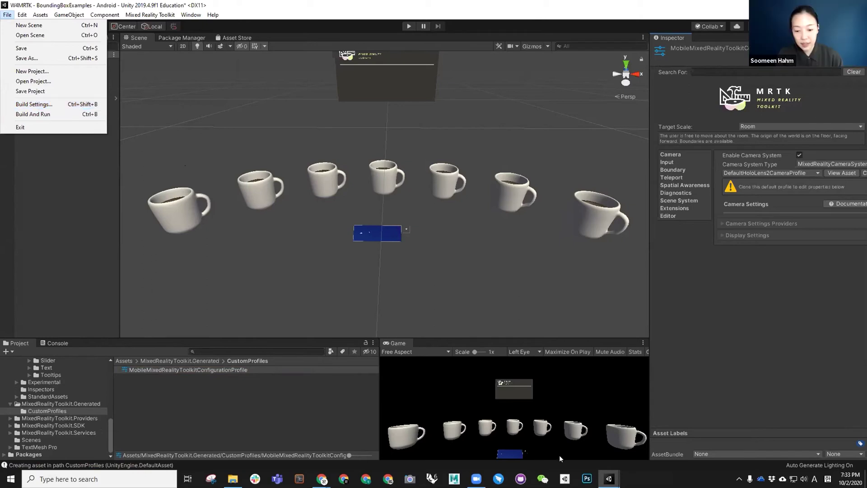
click(49, 102)
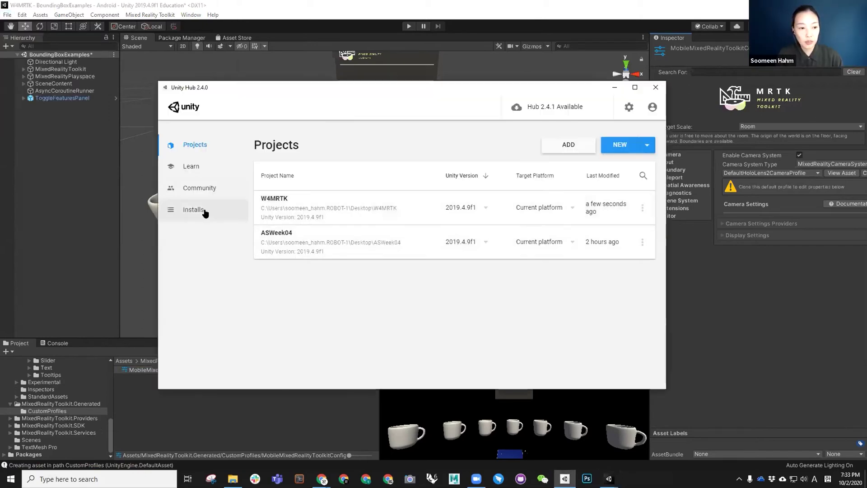
click(194, 210)
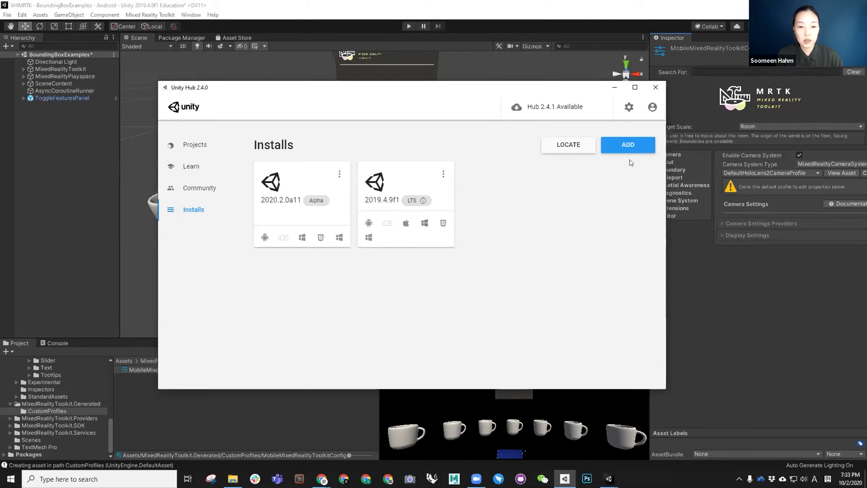
click(655, 87)
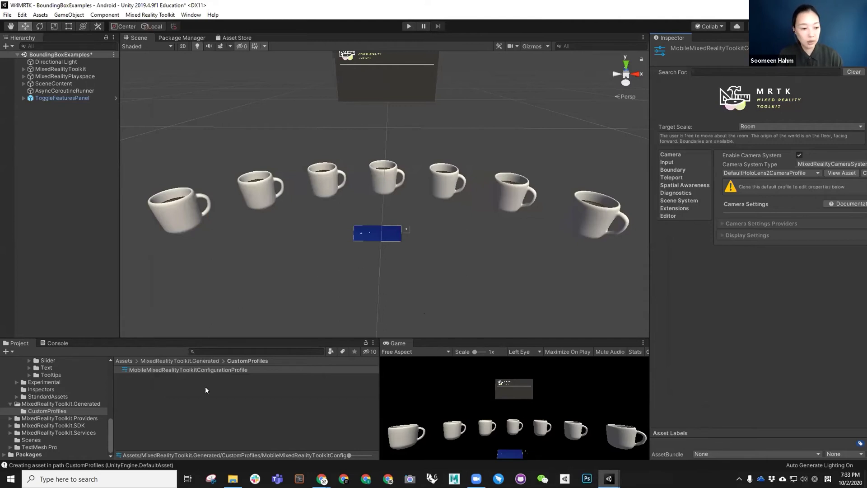
Step: Check the MobileMixedRealityToolkitConfigurationProfile asset in CustomProfiles and its assignment on the MixedRealityToolkit object
click(175, 370)
click(221, 372)
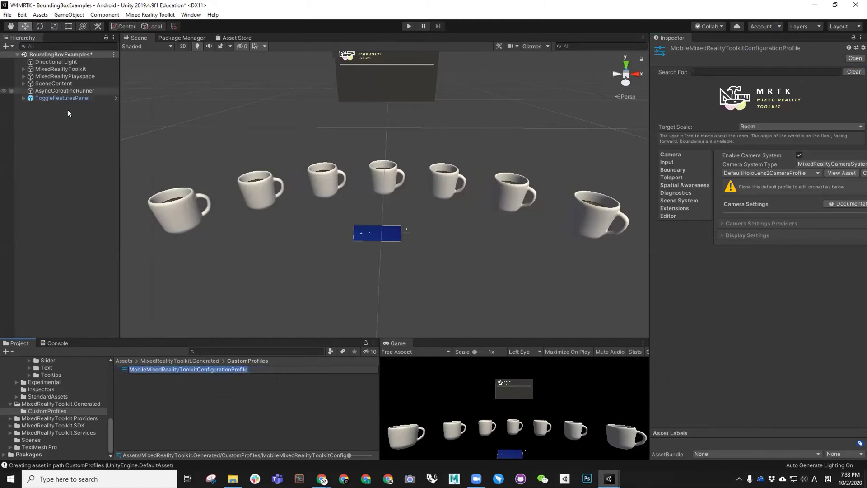
click(47, 67)
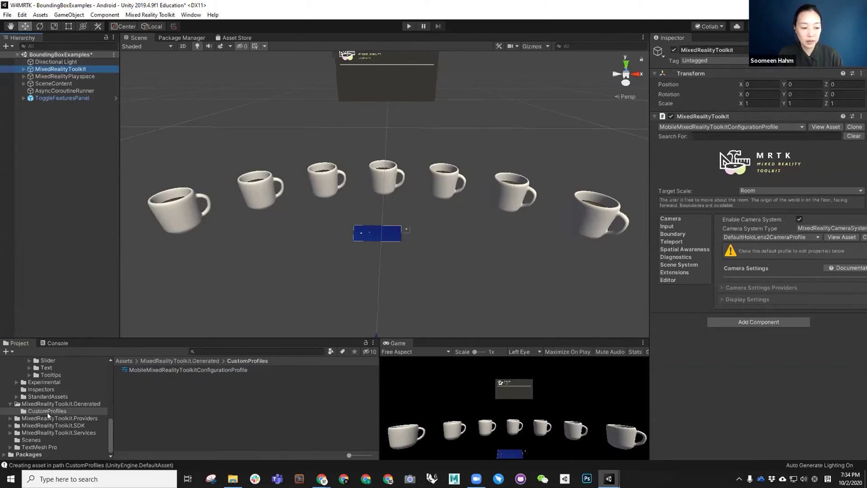
Step: Clone the mobile configuration profile's DefaultHoloLens2CameraProfile into the CustomProfiles folder as MobileMixedRealityCameraProfile
click(153, 368)
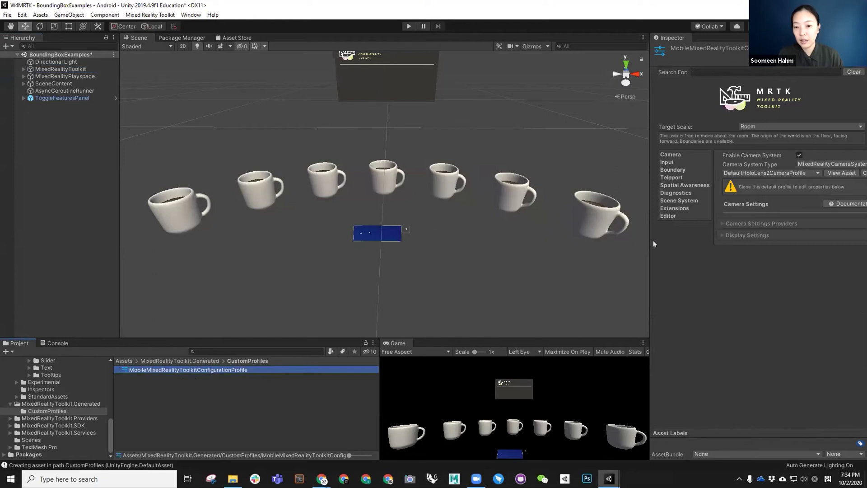
drag(650, 242, 609, 231)
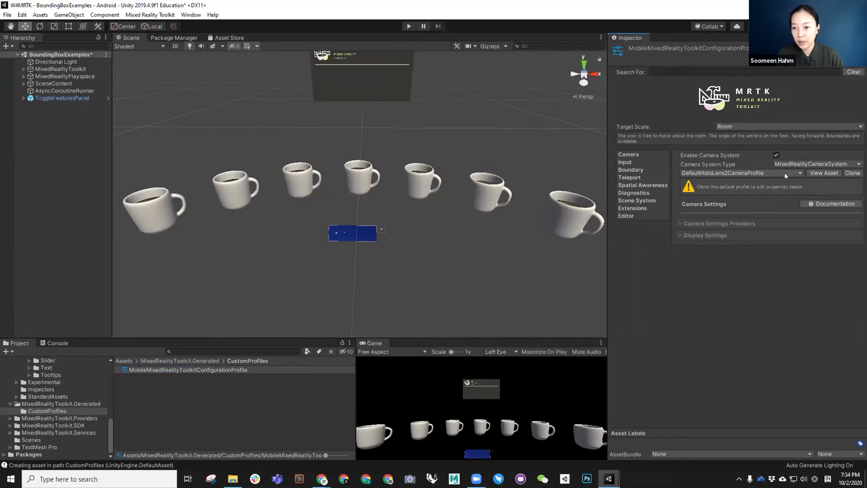
click(852, 173)
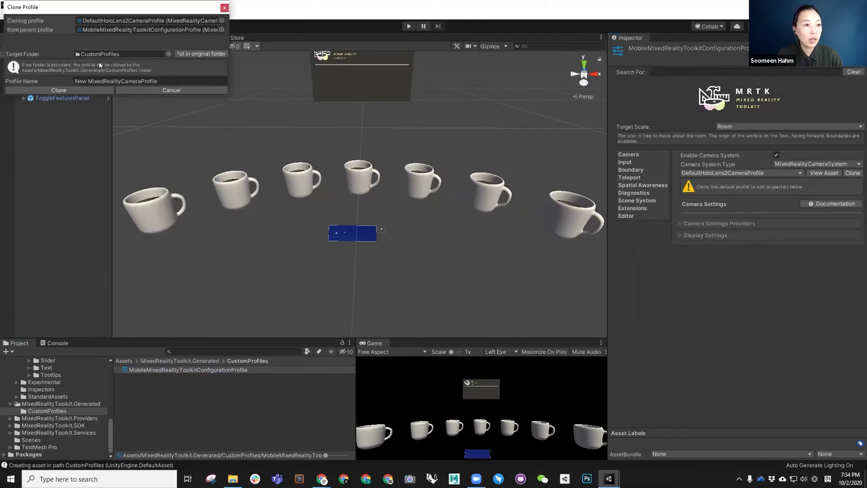
click(88, 81)
click(88, 81)
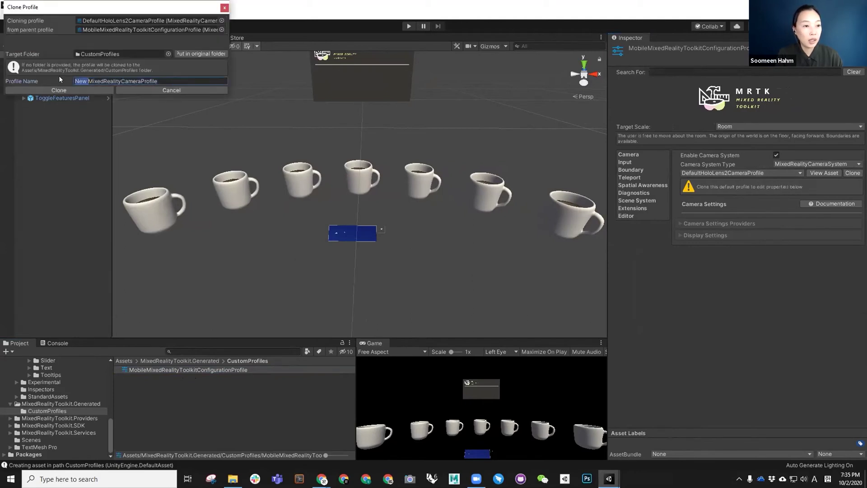
text(Mobile)
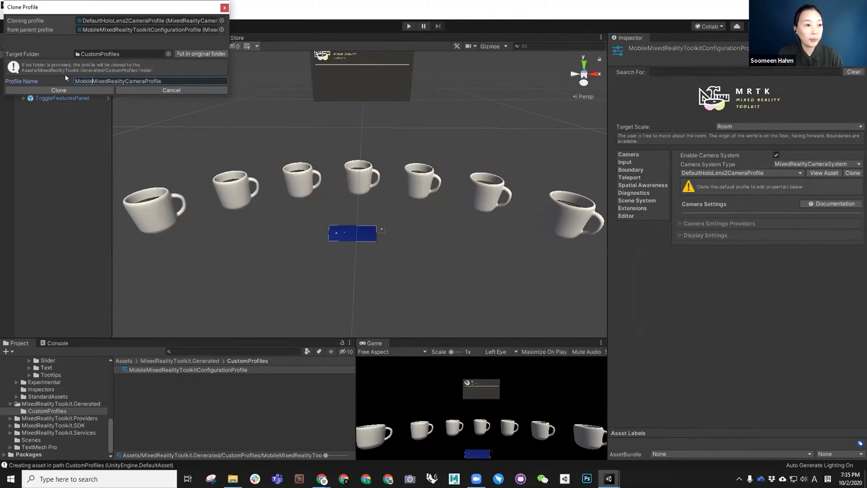
click(67, 90)
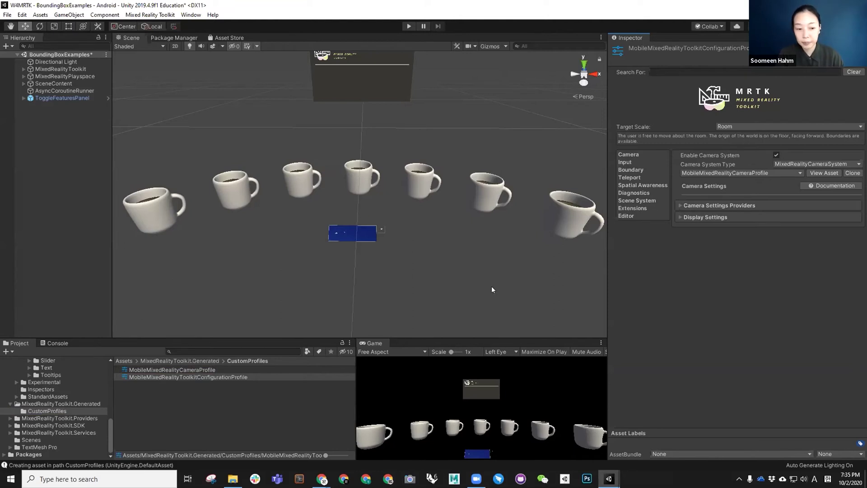
Step: Examine the MobileMixedRealityCameraProfile asset and the camera settings on the MixedRealityToolkit object
click(174, 370)
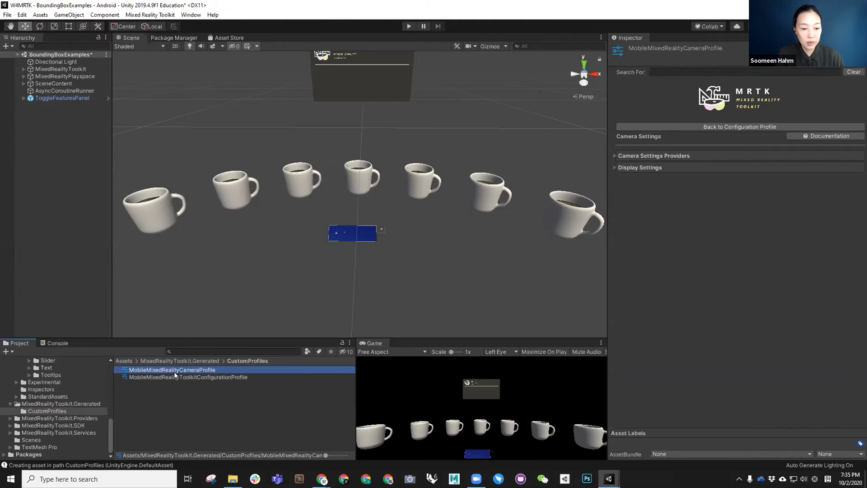
click(175, 375)
click(174, 371)
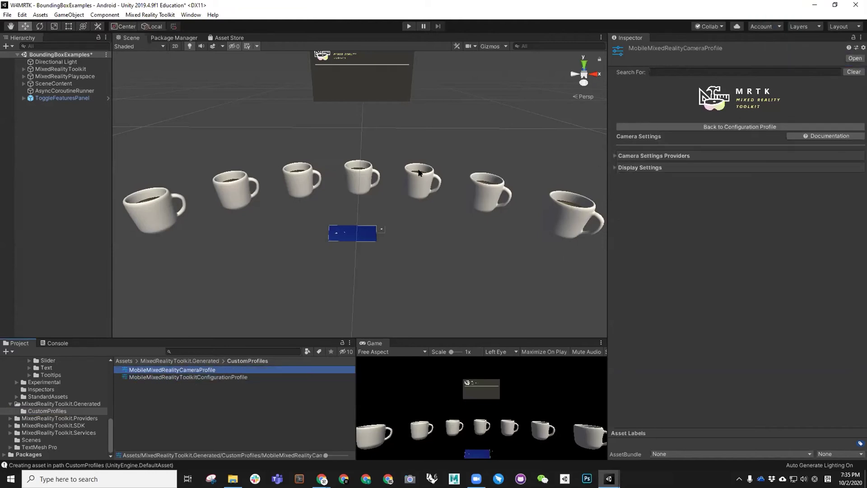
click(23, 69)
click(24, 69)
click(39, 70)
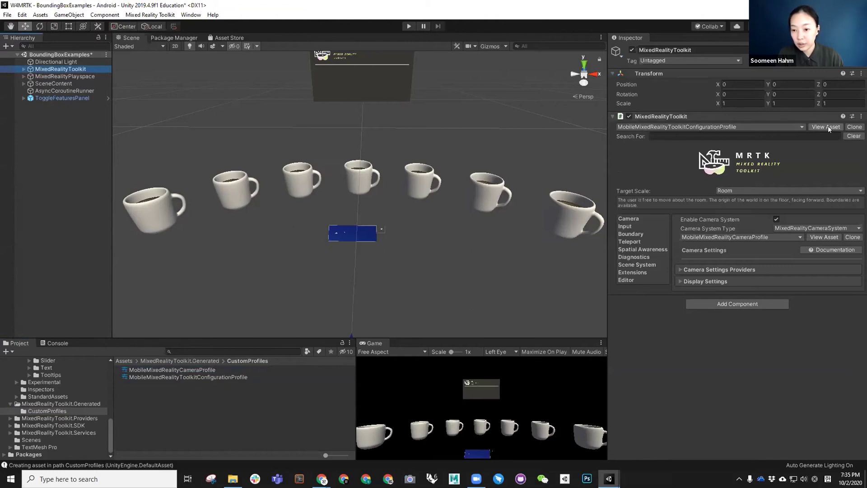
click(679, 269)
click(680, 270)
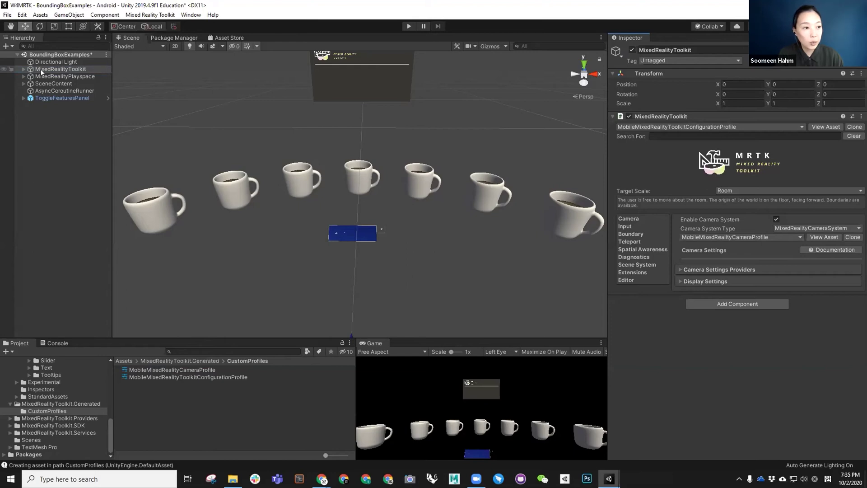
click(48, 131)
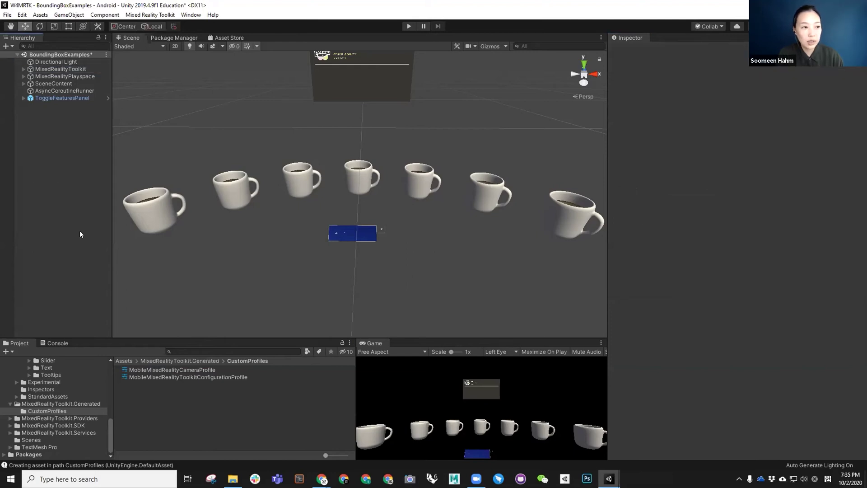
Step: Add a camera settings provider to the MixedRealityToolkit object's camera profile and set its type to UnityARCameraSettings from Experimental.UnityAR
click(46, 71)
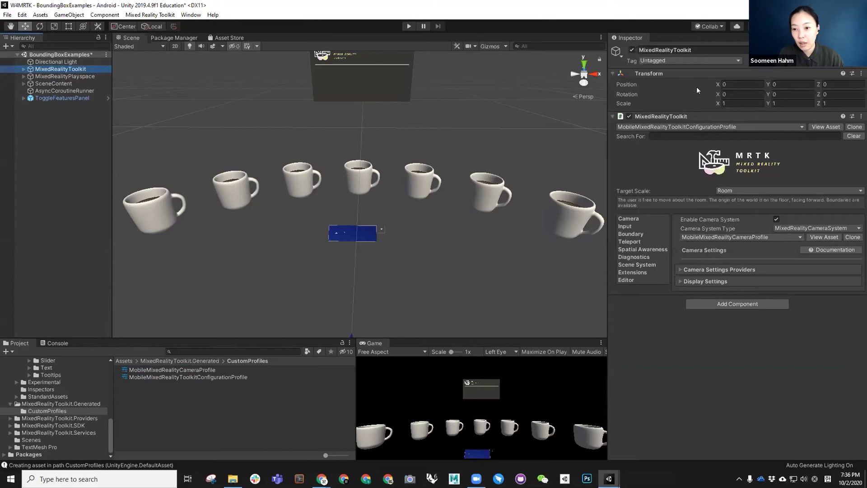
click(678, 268)
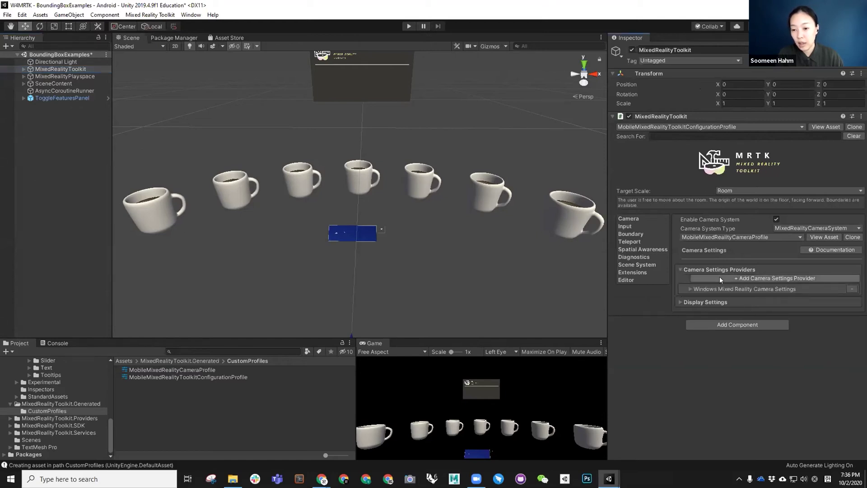
click(738, 277)
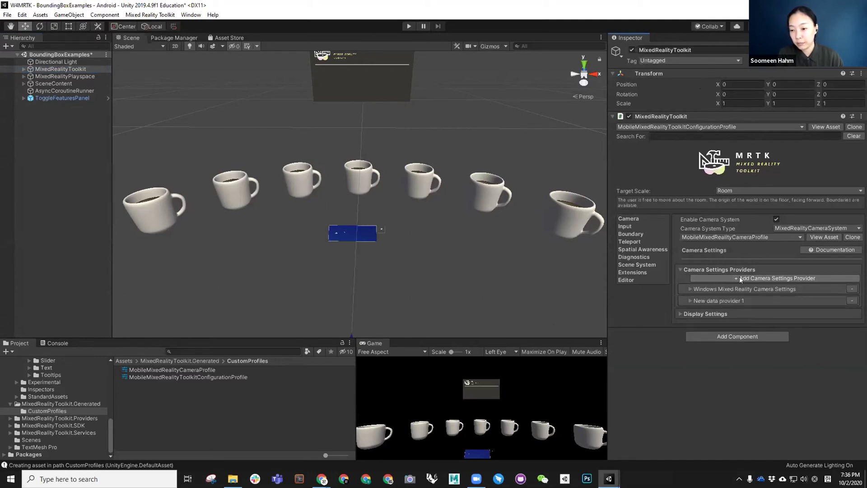
click(689, 300)
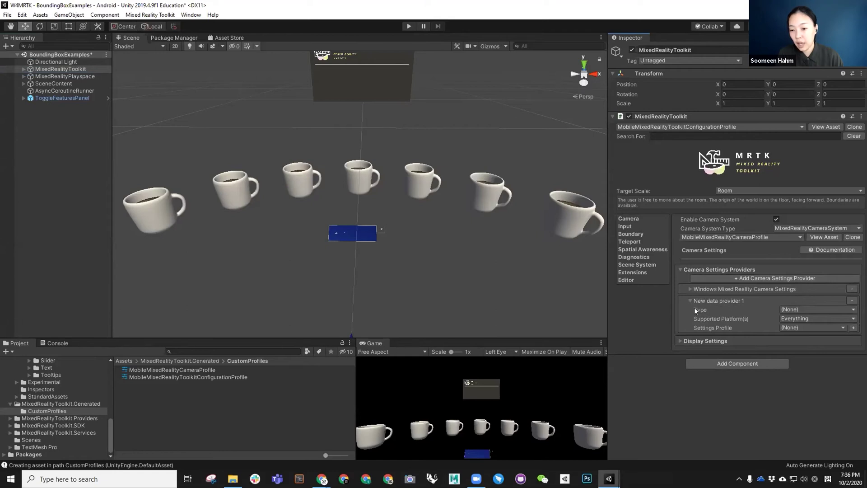
click(792, 311)
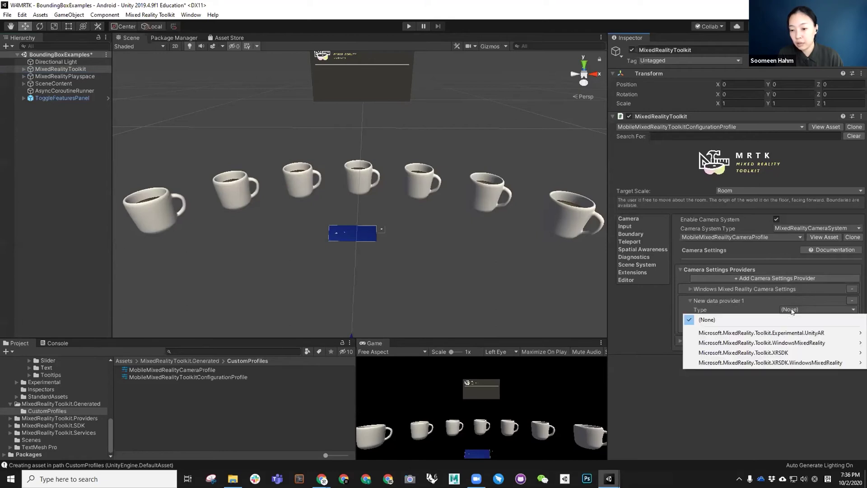
mouse_move(786, 335)
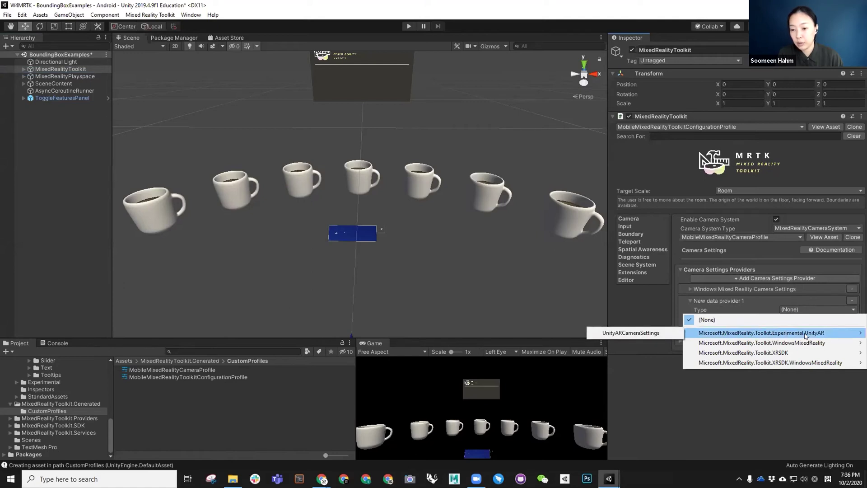
click(630, 333)
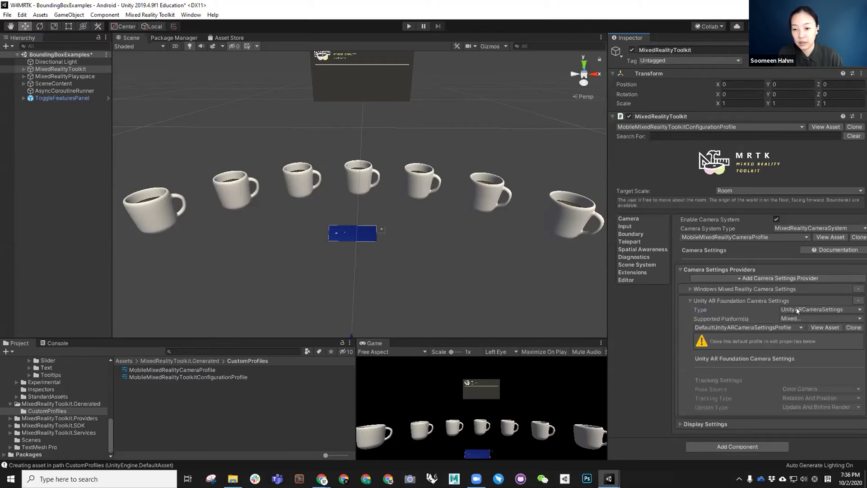
click(689, 301)
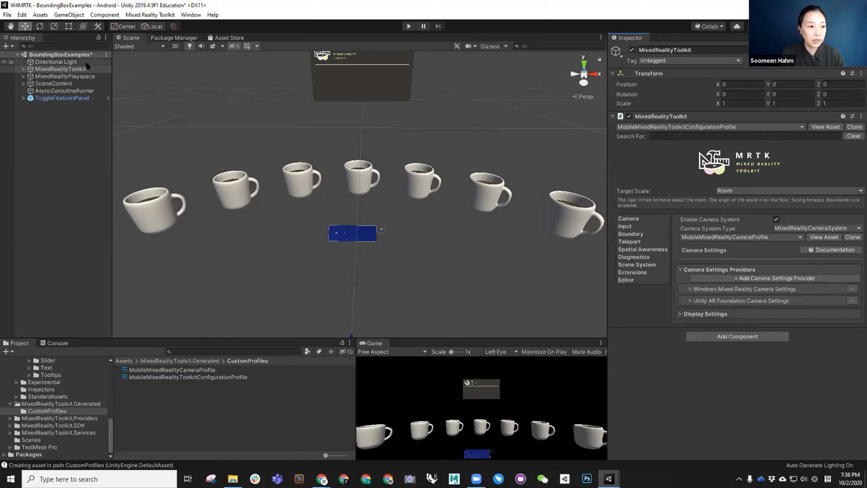
Step: Save the BoundingBoxExamples scene and add it to the scenes in the Android build settings
key(ctrl+s)
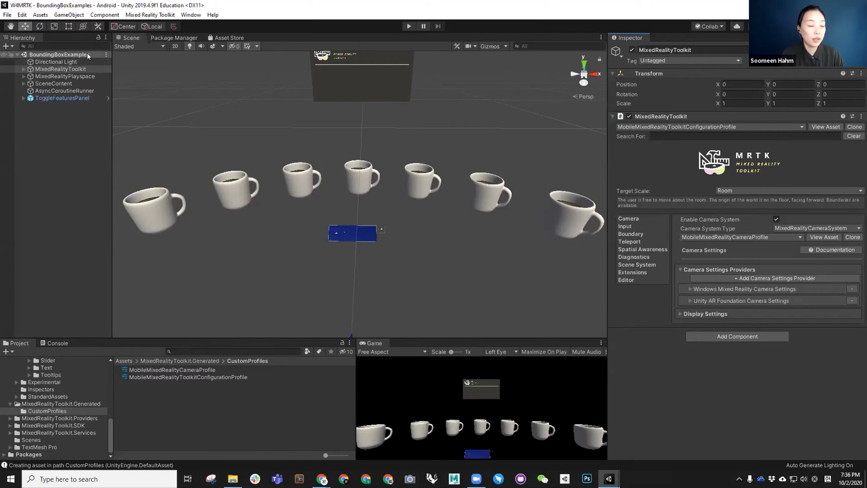
click(7, 15)
click(23, 106)
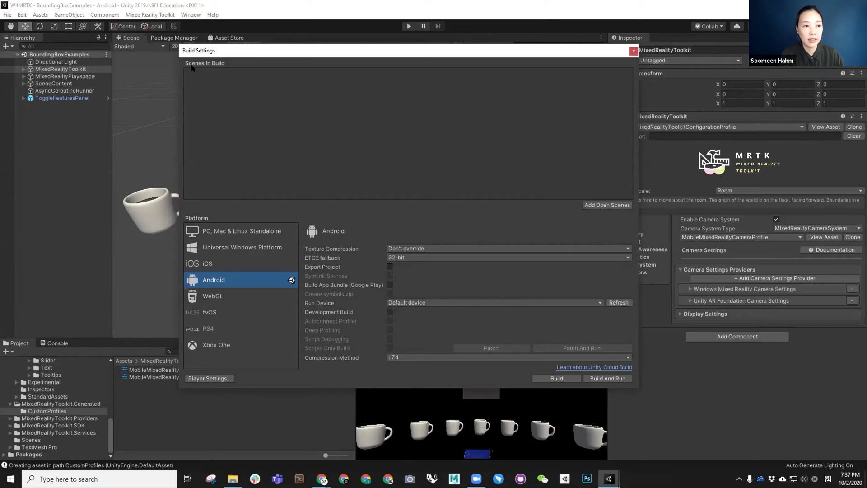
click(595, 205)
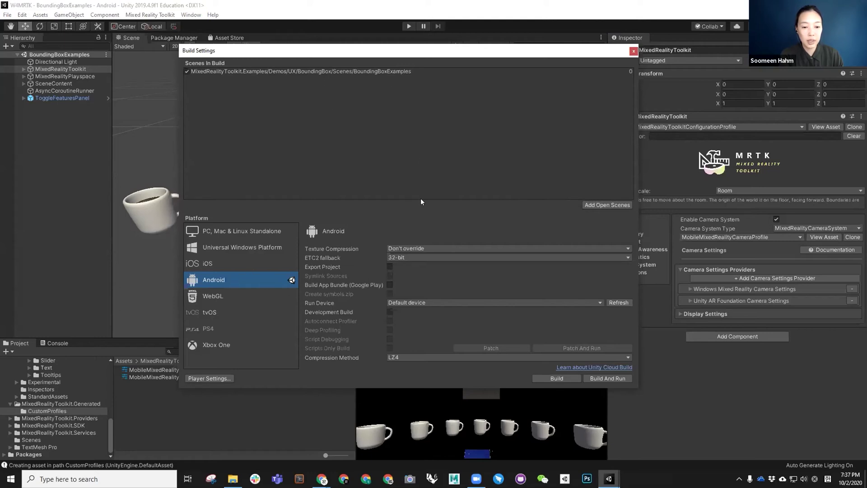
Step: Build the Android APK into a new Builds folder in the W4MRTK project, with a file name starting with Mobile_Coff
click(553, 378)
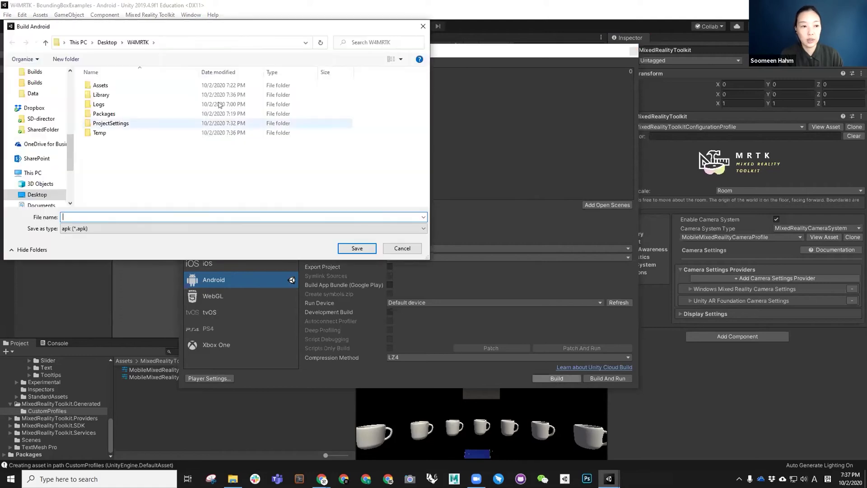
click(67, 62)
text(Builds)
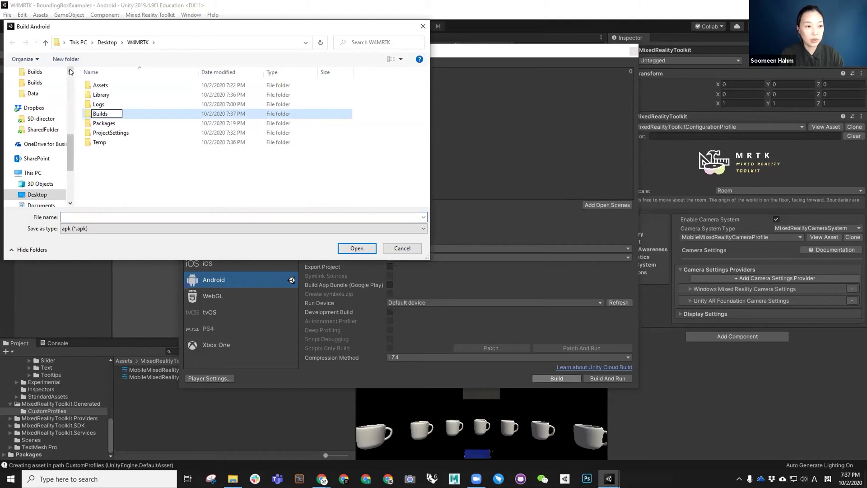
key(Return)
double_click(104, 118)
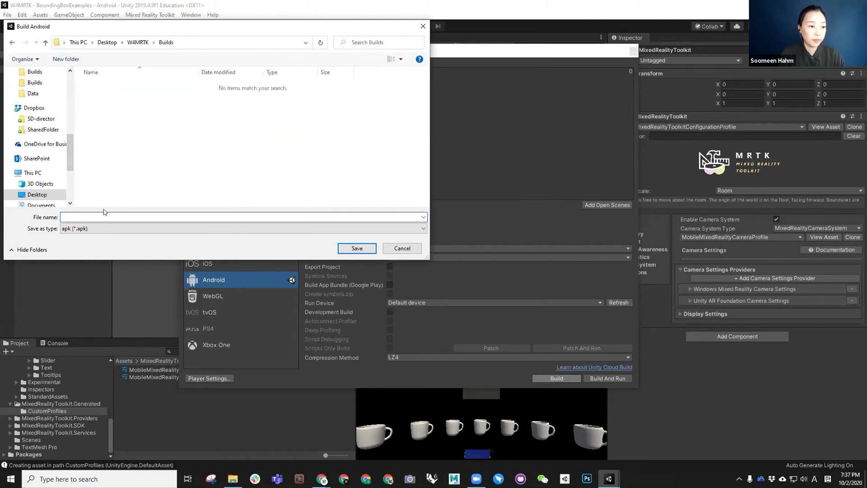
click(94, 217)
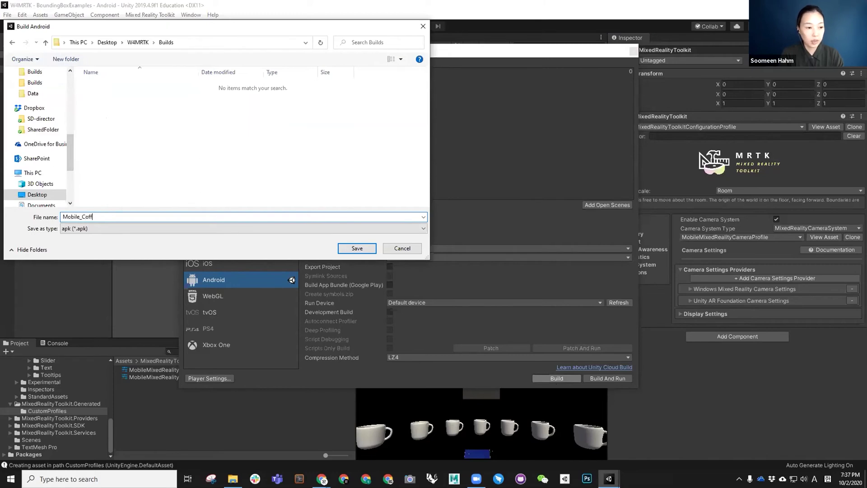
key(Return)
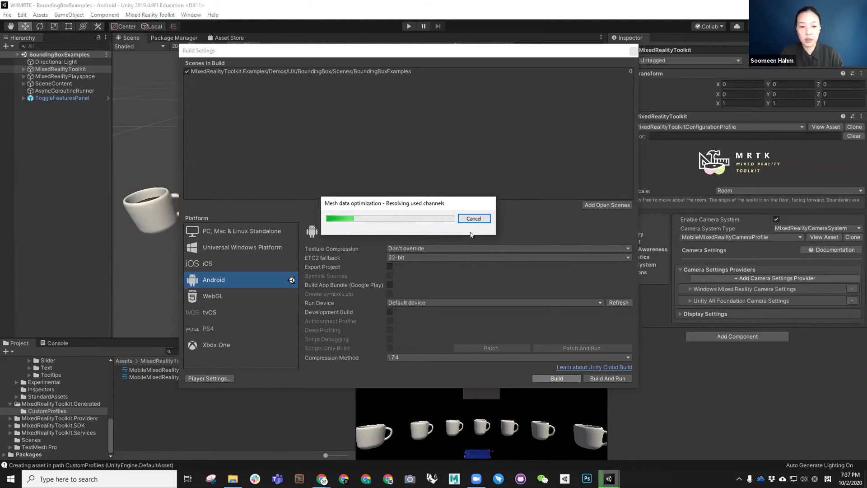
Step: Switch to File Explorer and play Mobile_Cup.mp4 from the Data folder in VLC to watch the mobile AR demo
click(233, 478)
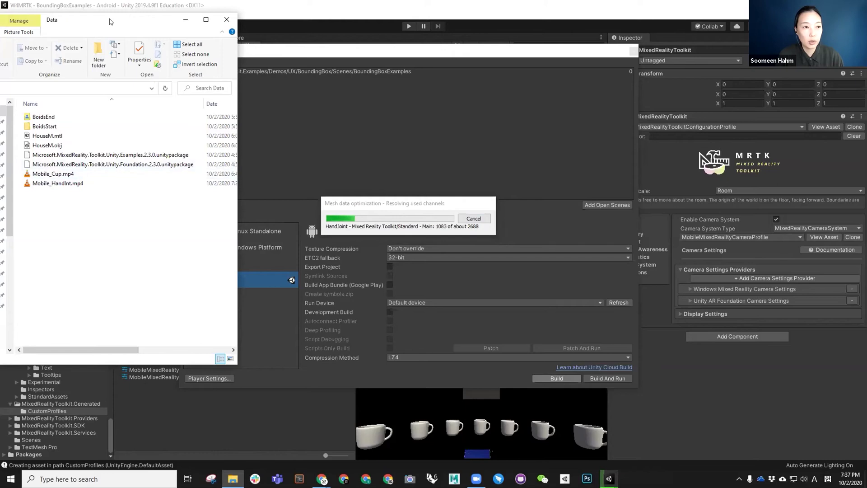
click(57, 211)
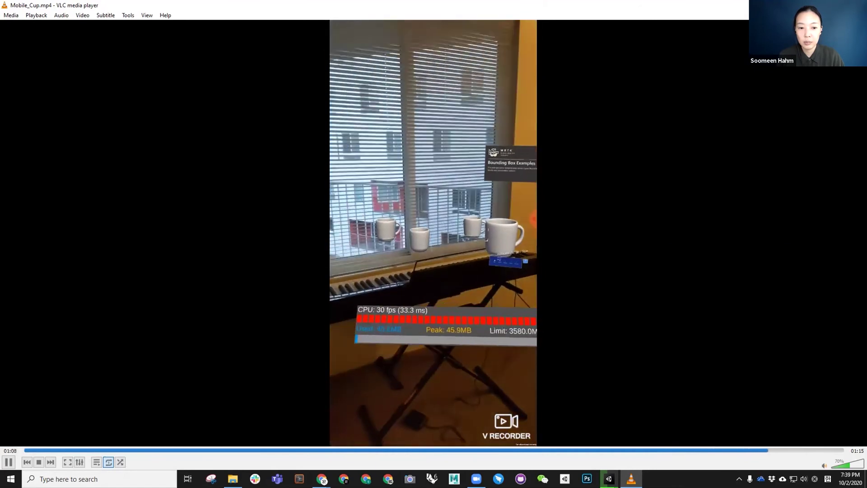
Step: Close the demo video and upload Mobile_Coffee.apk from the Builds folder to the 07_Exchange folder in Google Drive in Chrome
key(alt+F4)
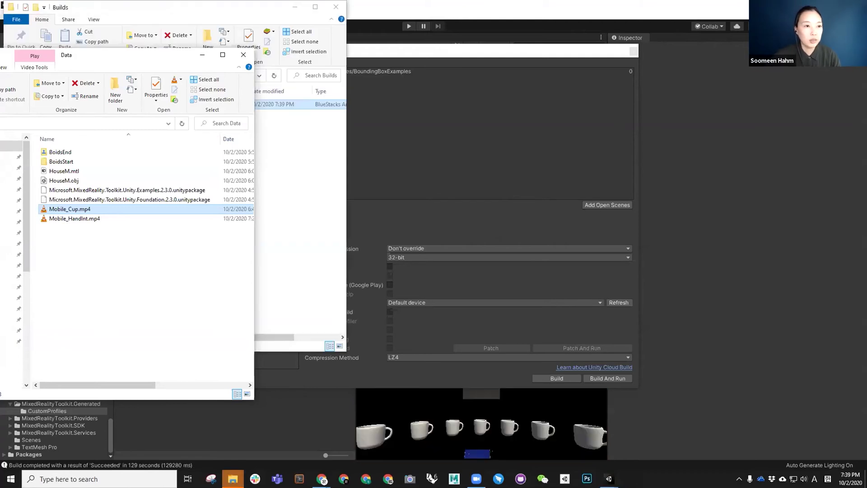
click(222, 10)
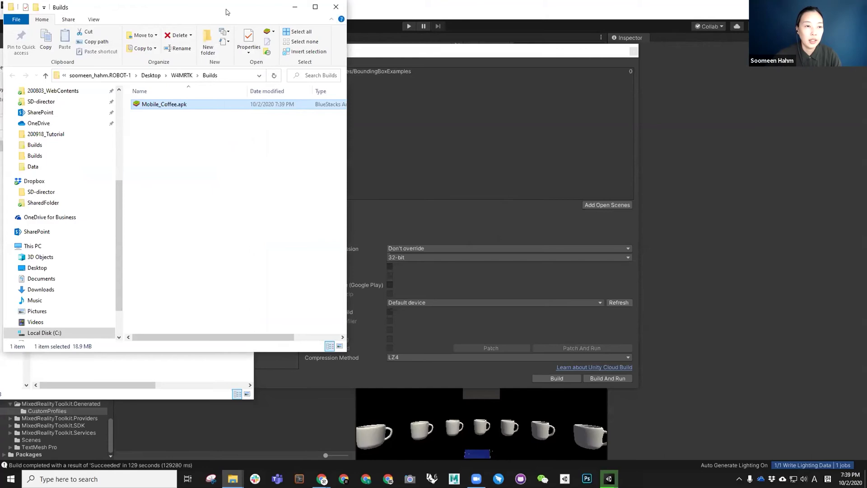
drag(193, 8, 514, 56)
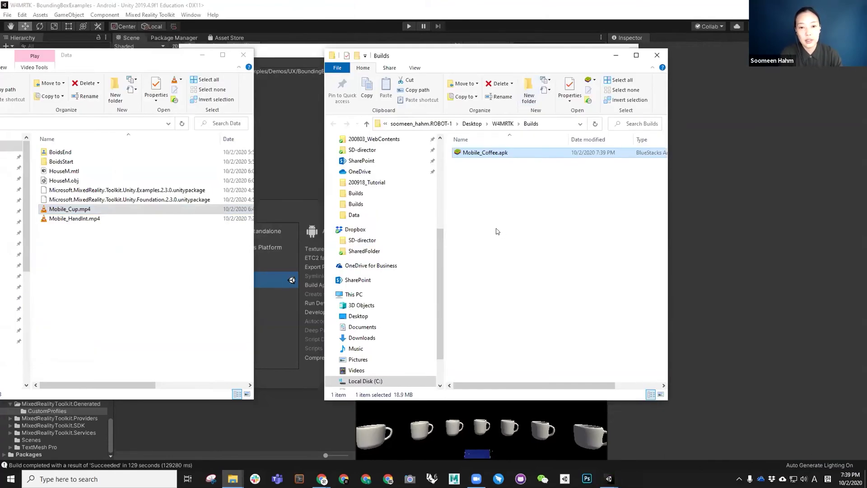
click(481, 167)
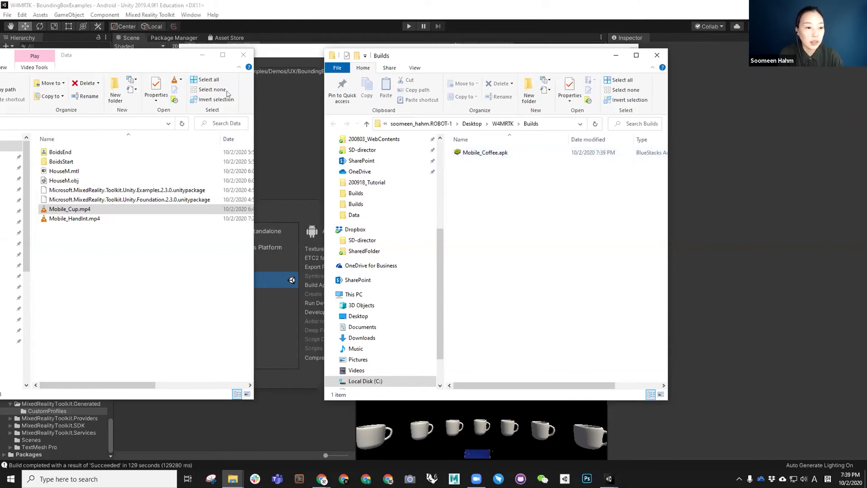
drag(85, 56, 228, 83)
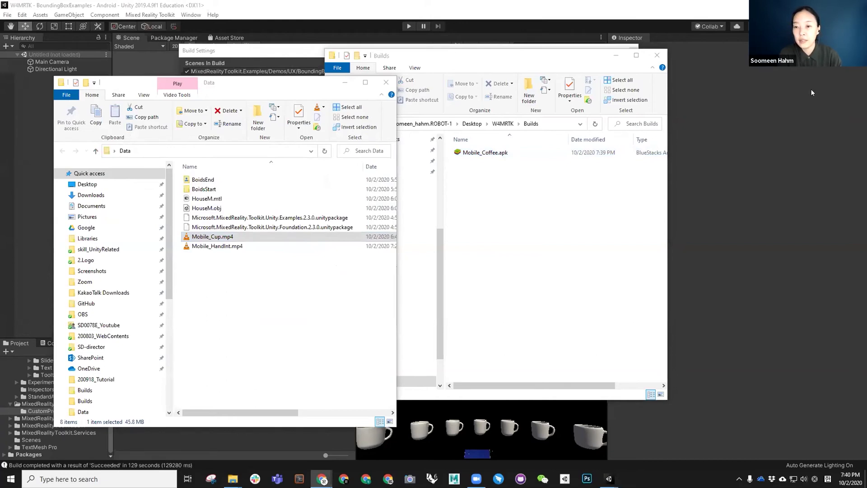
drag(811, 92, 456, 99)
click(446, 58)
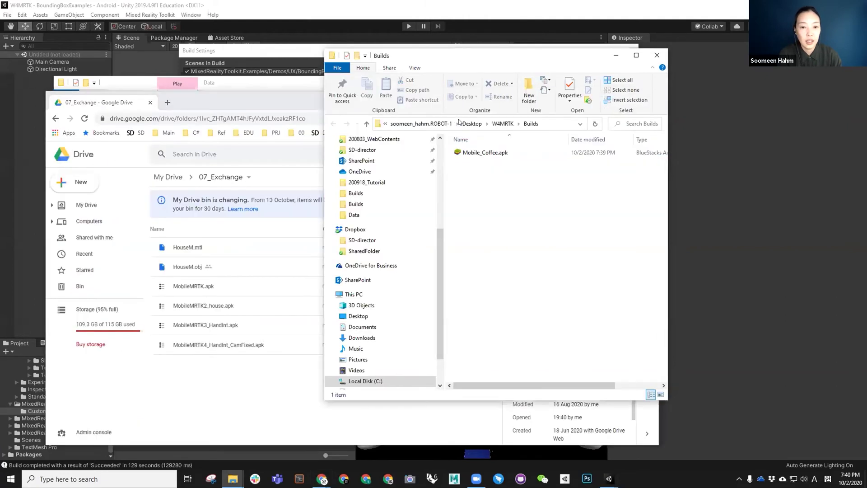
drag(475, 153, 199, 403)
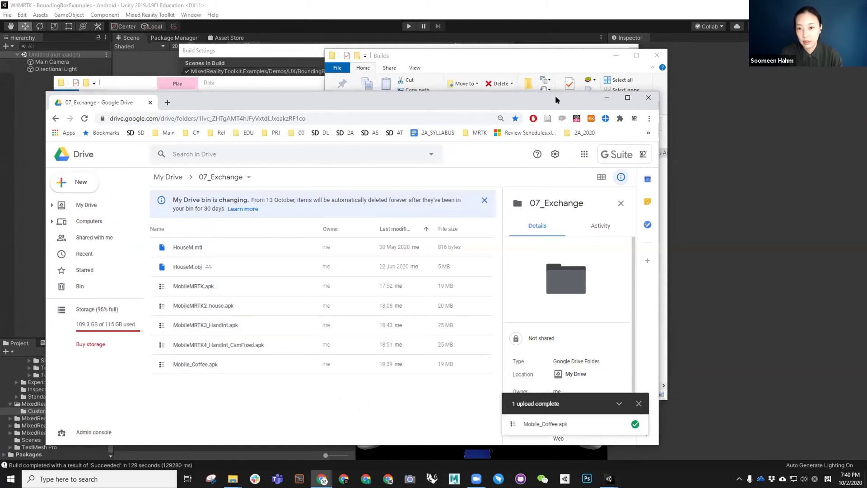
Step: Share the 07_Exchange folder with anyone who has the link as viewer, and copy its sharing link
click(324, 119)
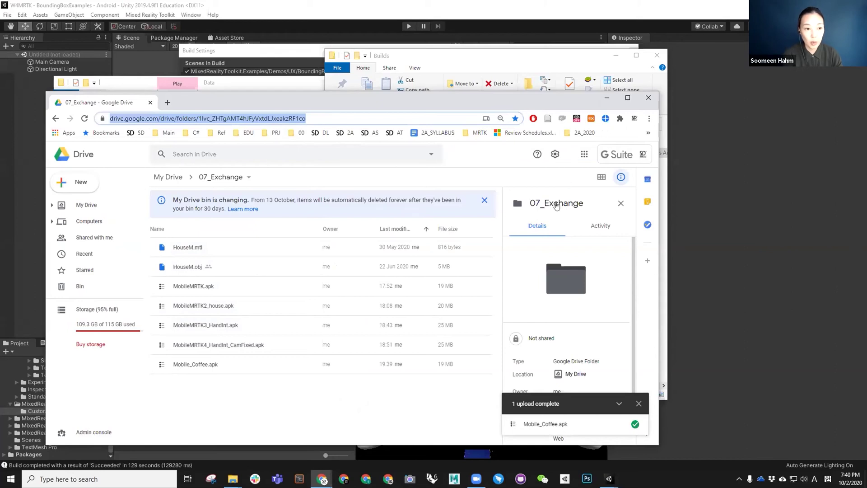
click(627, 98)
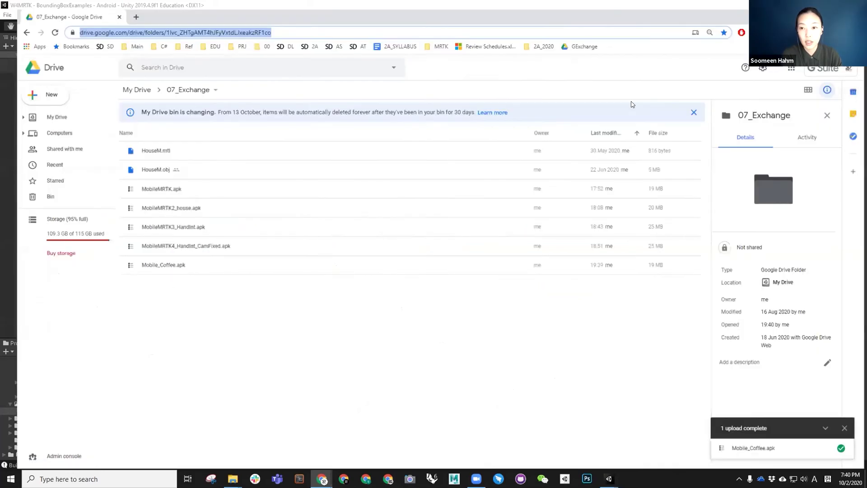
click(271, 22)
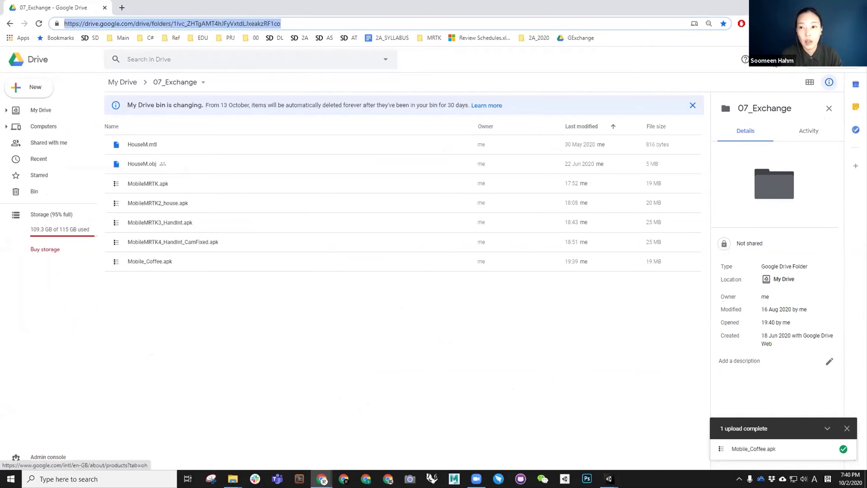
click(200, 83)
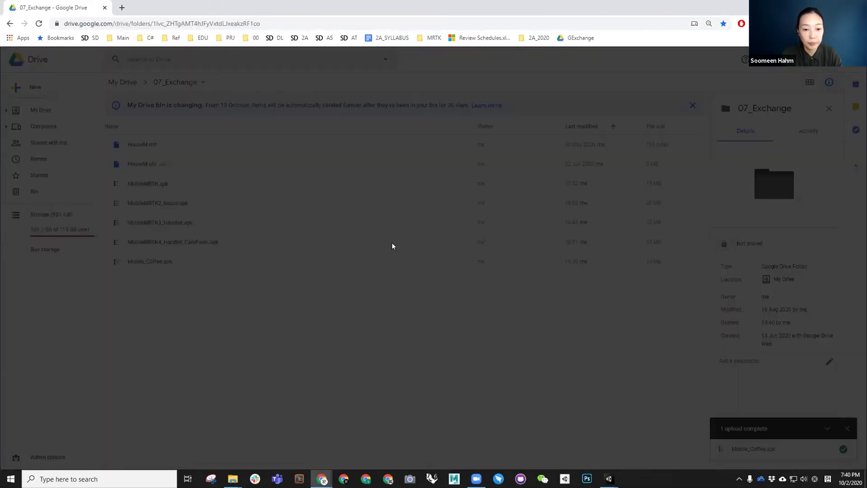
click(370, 325)
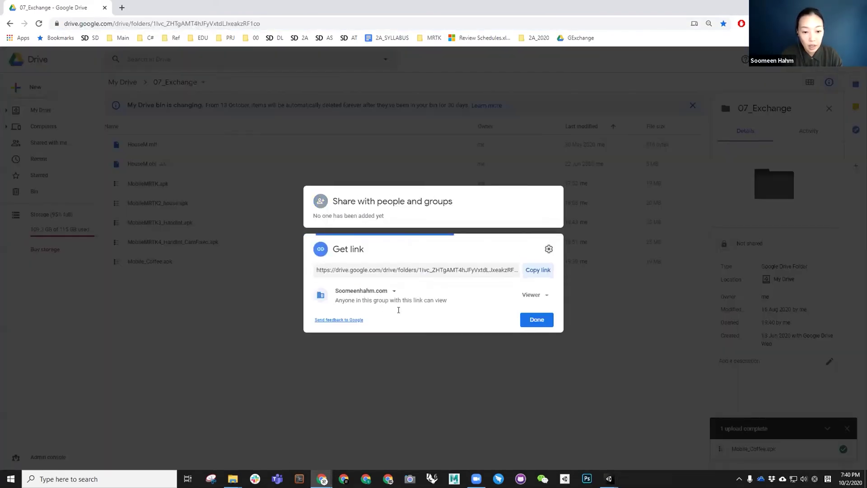
click(363, 291)
click(380, 362)
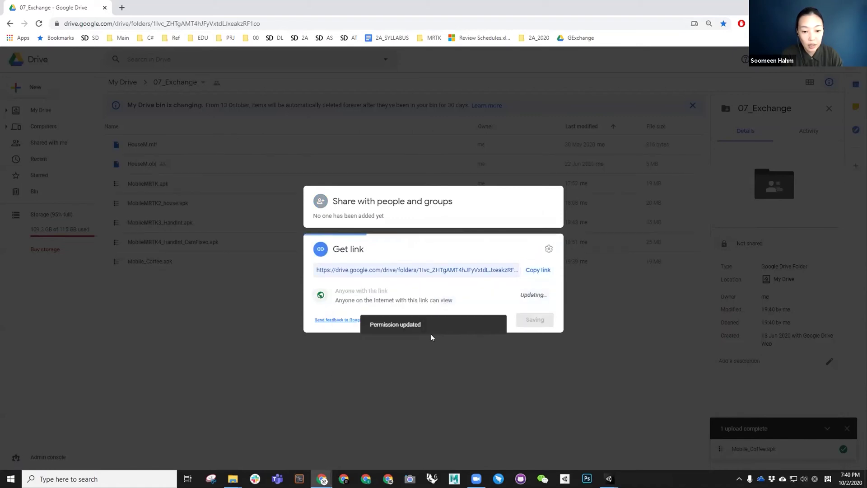
click(538, 270)
click(536, 320)
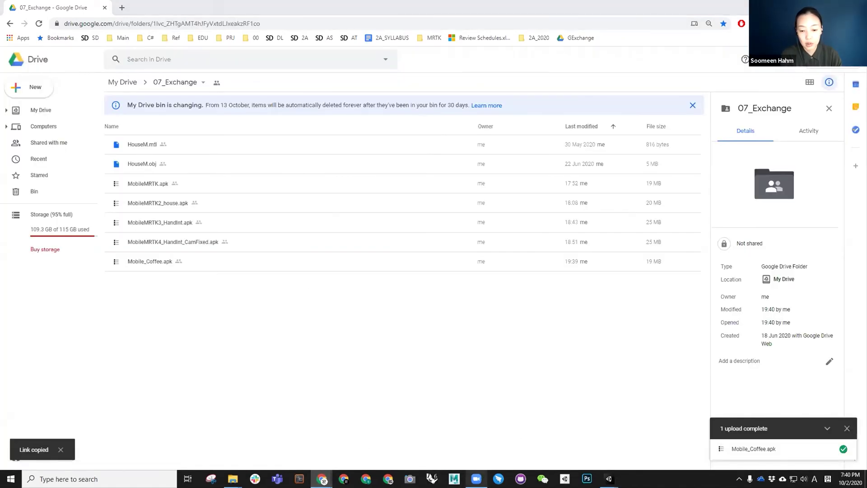
Step: Minimize the browser and both File Explorer windows, return to Unity and close the Build Settings
click(814, 6)
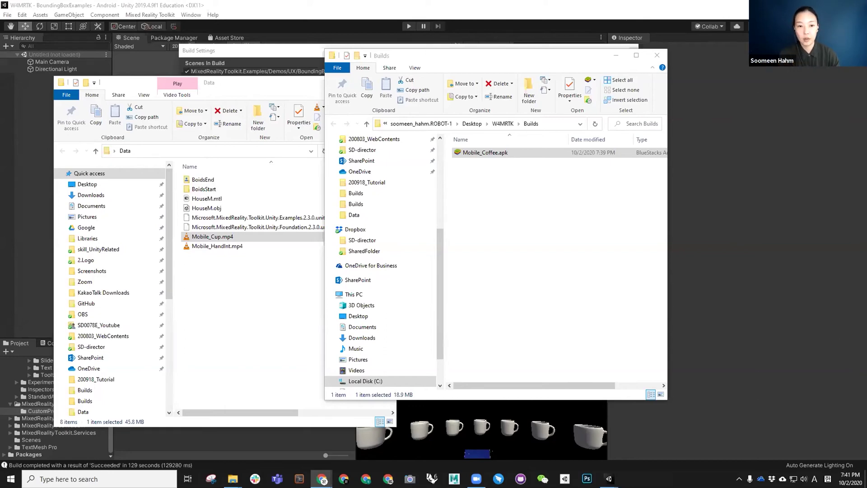
click(613, 57)
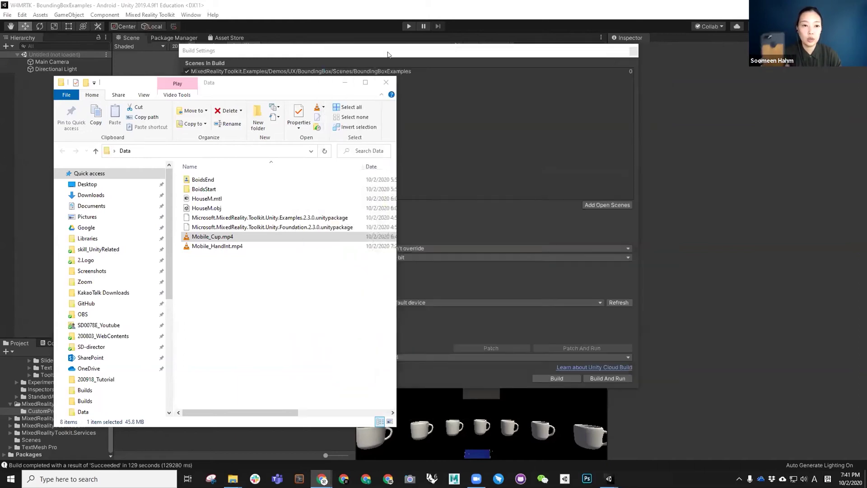
click(342, 83)
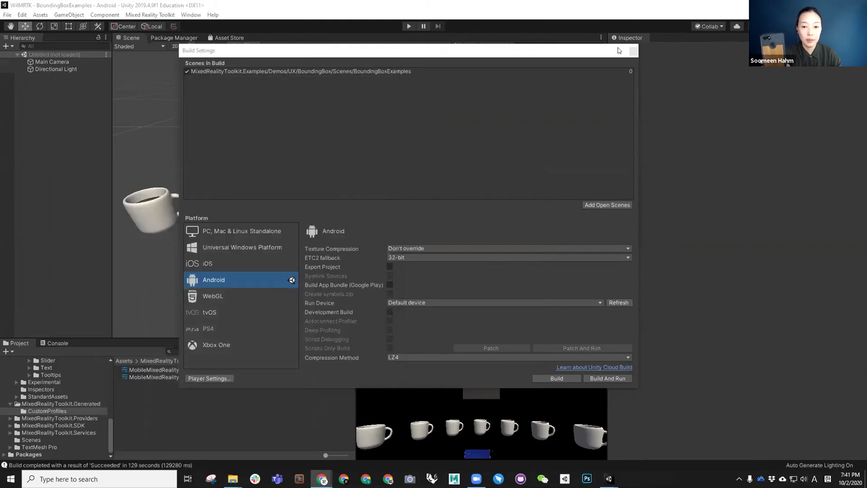
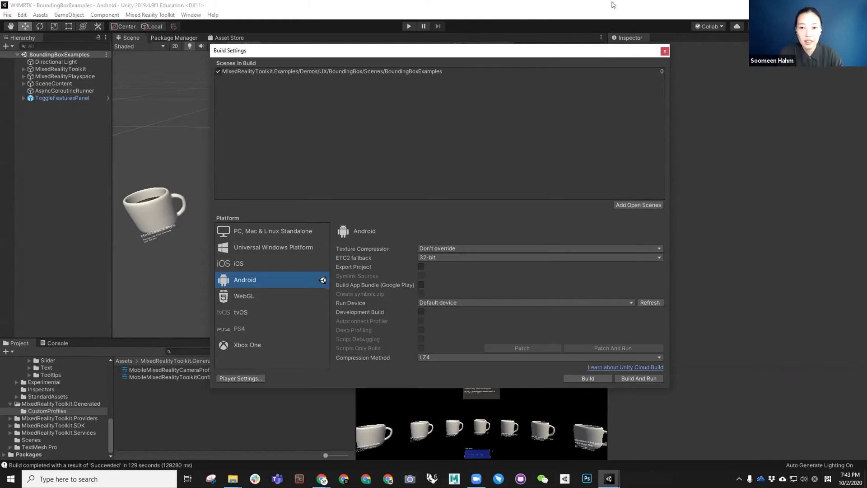
click(664, 51)
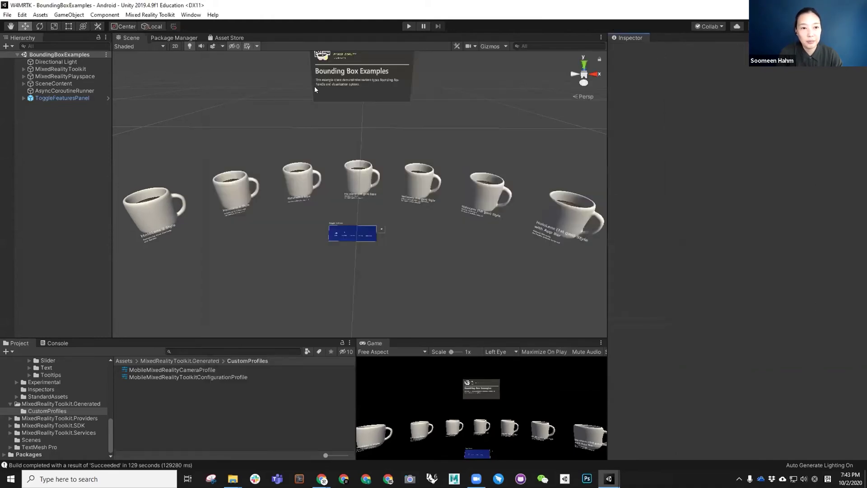
Step: Show the Package Manager and consult the MRTK documentation in Chrome beside it for the Android packages required by Unity 2019.4.x
click(188, 37)
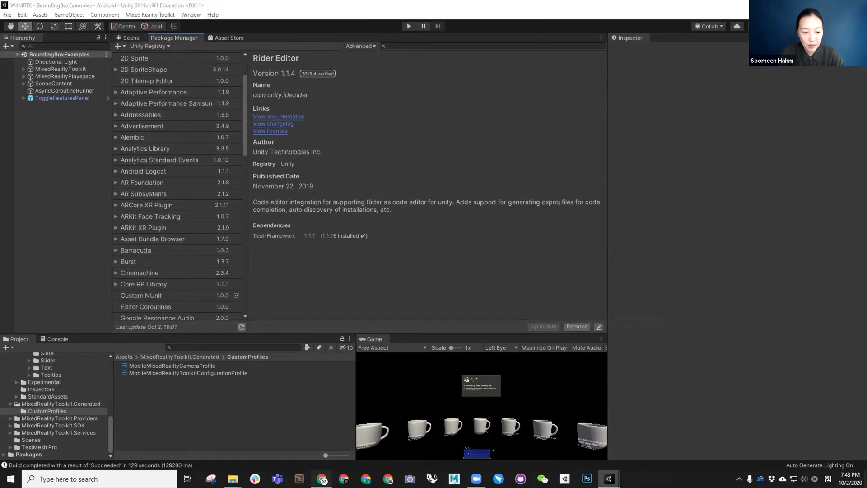
mouse_move(322, 479)
click(275, 440)
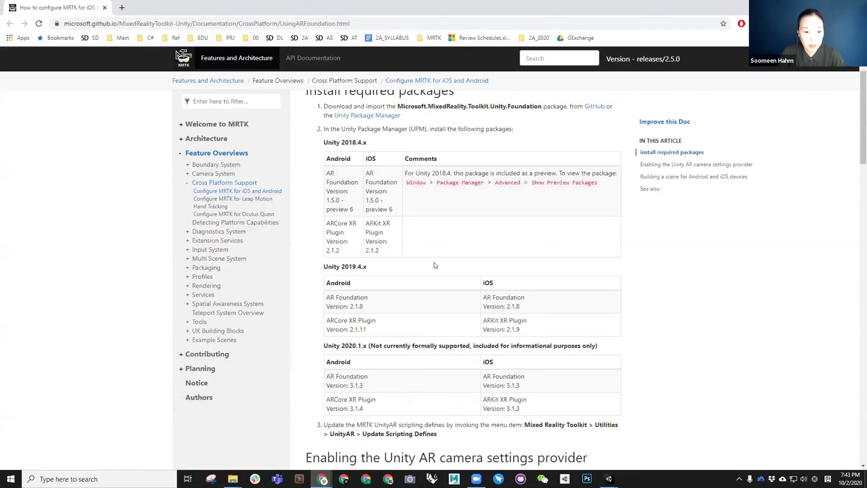
scroll(407, 266, down, 1)
drag(325, 252, 384, 280)
click(339, 253)
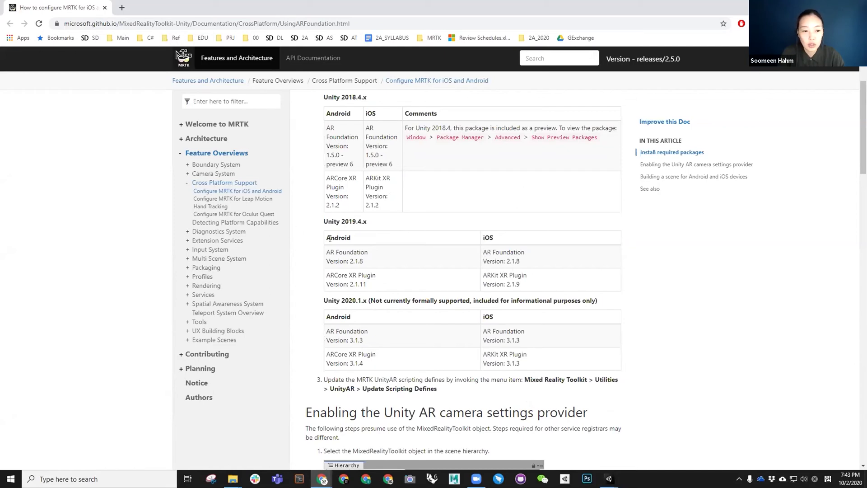
double_click(300, 11)
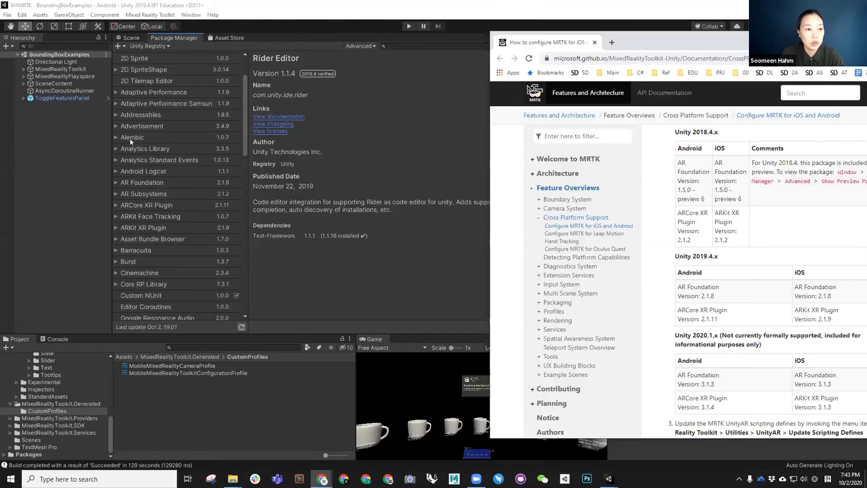
Step: Install AR Foundation 2.1.8 from the Unity Registry, with the Unity window placed beside the documentation's package version table
scroll(131, 143, up, 3)
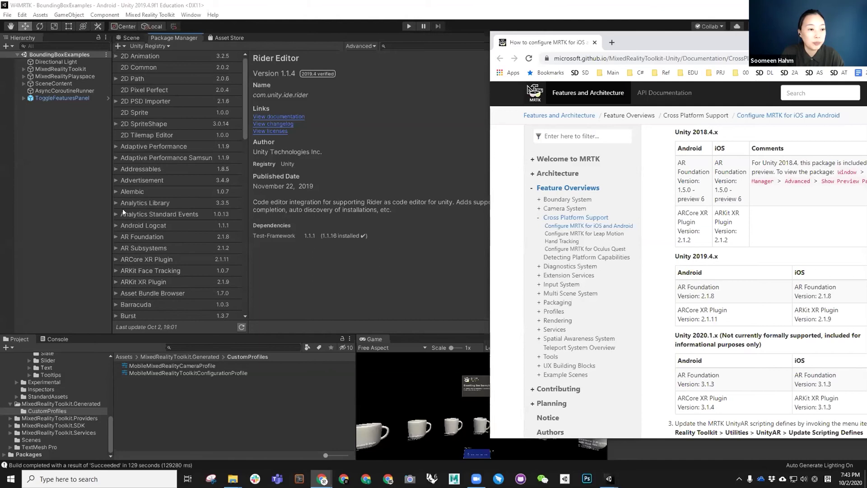
click(116, 236)
scroll(141, 124, down, 4)
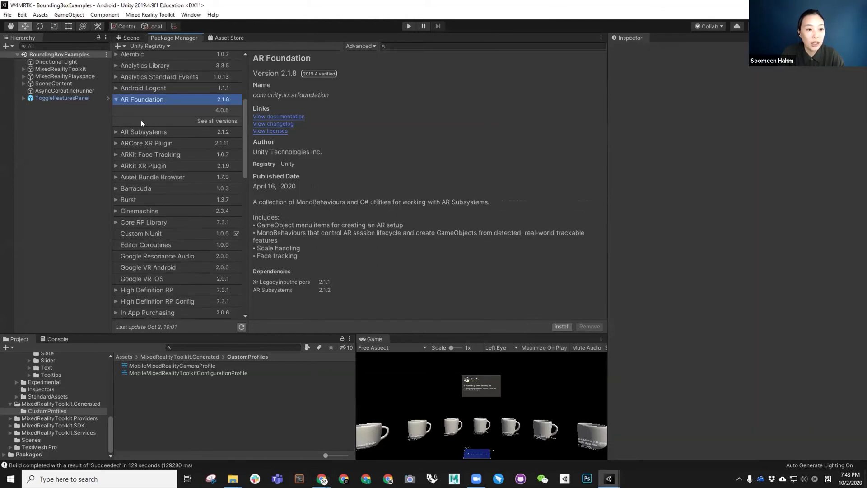
double_click(330, 10)
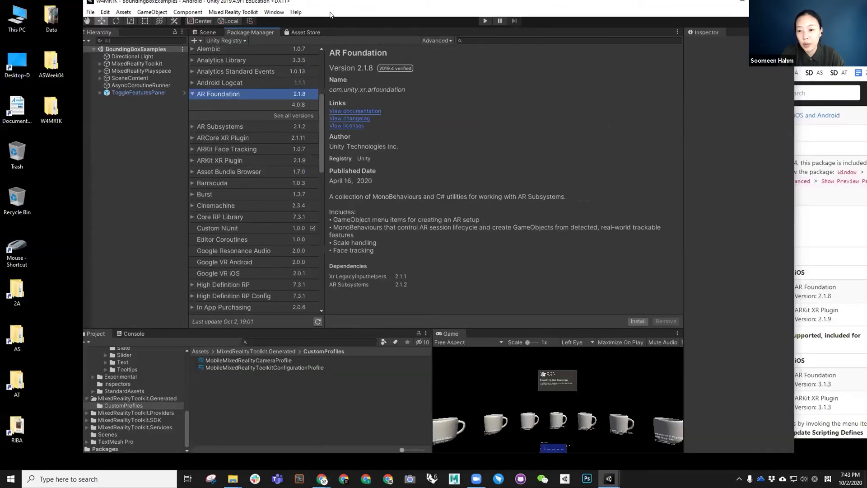
drag(330, 13, 204, 17)
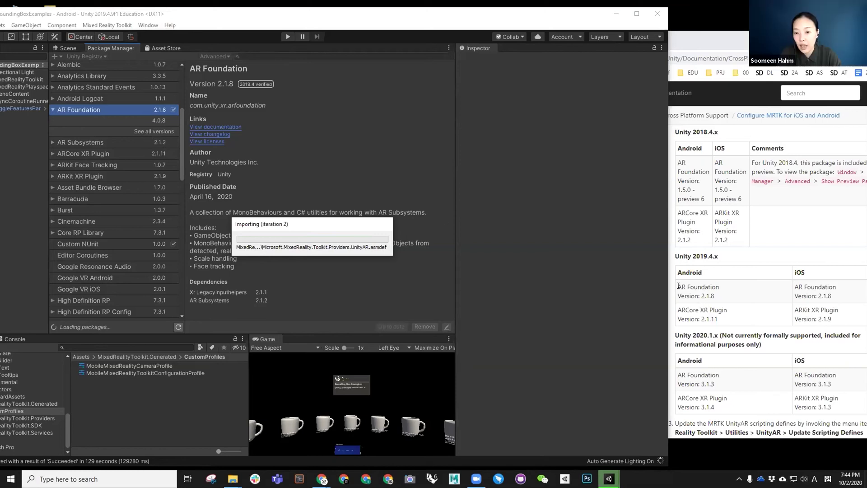
Step: Install ARCore XR Plugin 2.1.11, accept removing Oculus Desktop and OpenVR Desktop, and apply the MRTK default project settings
click(707, 294)
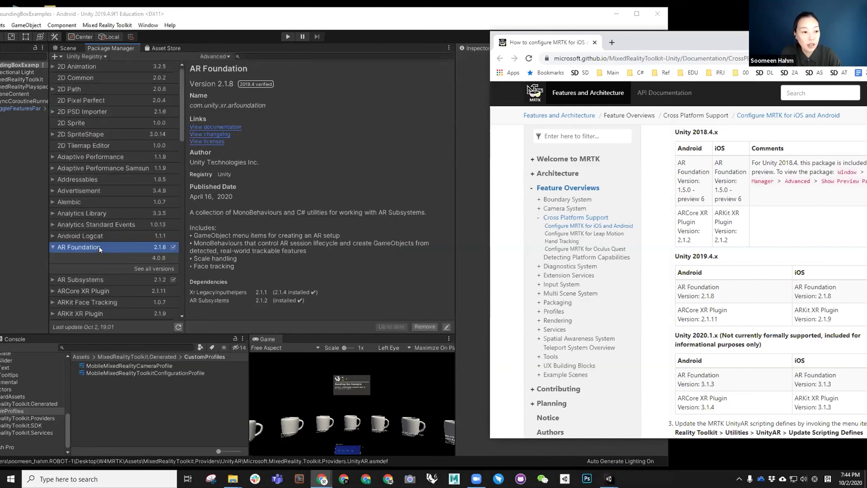
scroll(93, 255, down, 3)
click(57, 235)
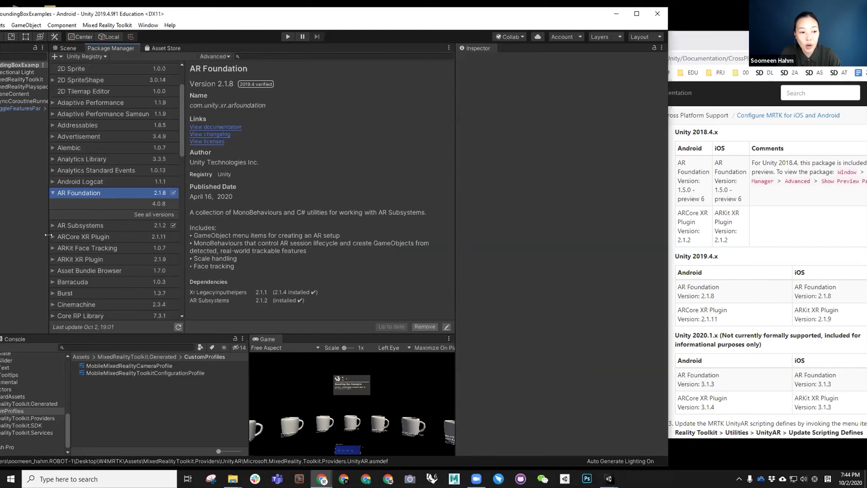
click(53, 236)
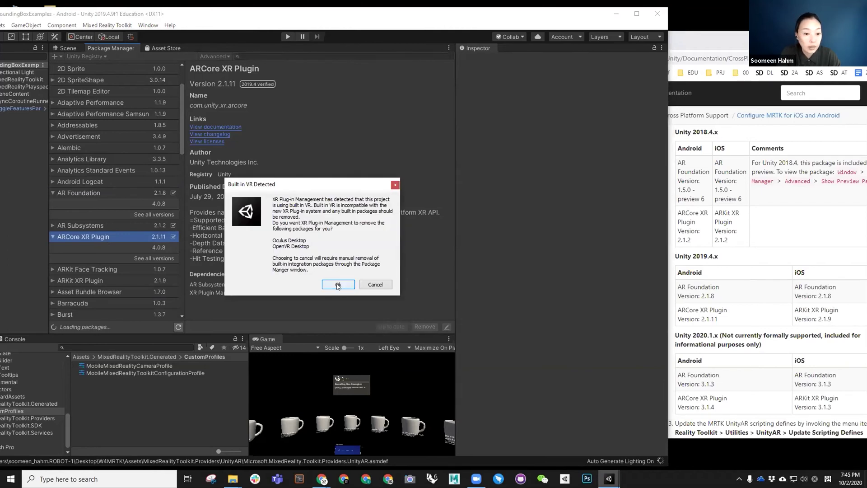
click(338, 285)
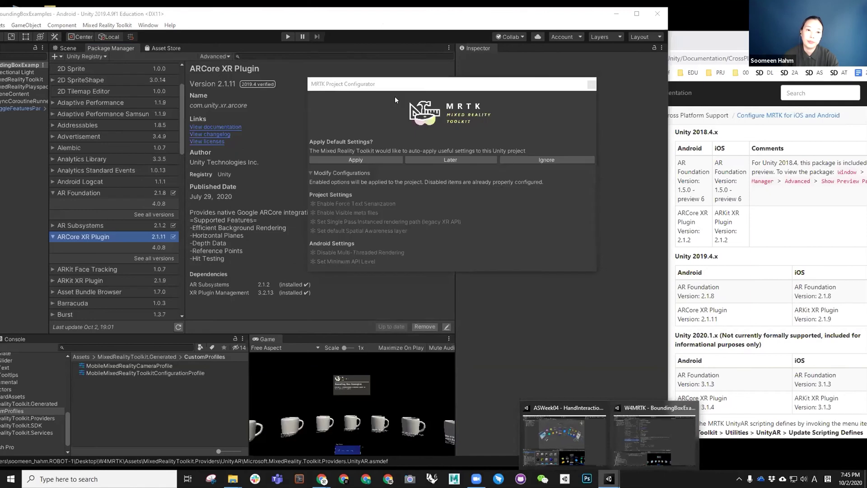
click(355, 159)
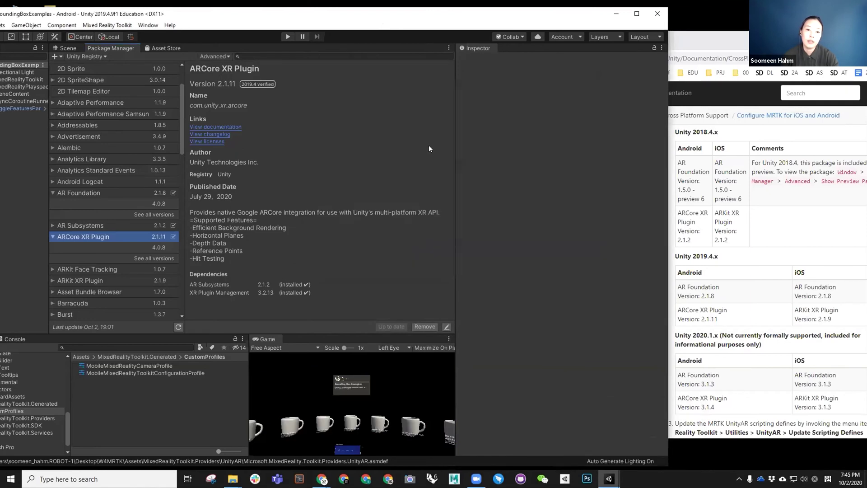
Step: Build the Android app into the Builds folder as Mobile_Coffee2_Fixed.apk, retrying the file move when access is denied
double_click(591, 13)
click(6, 14)
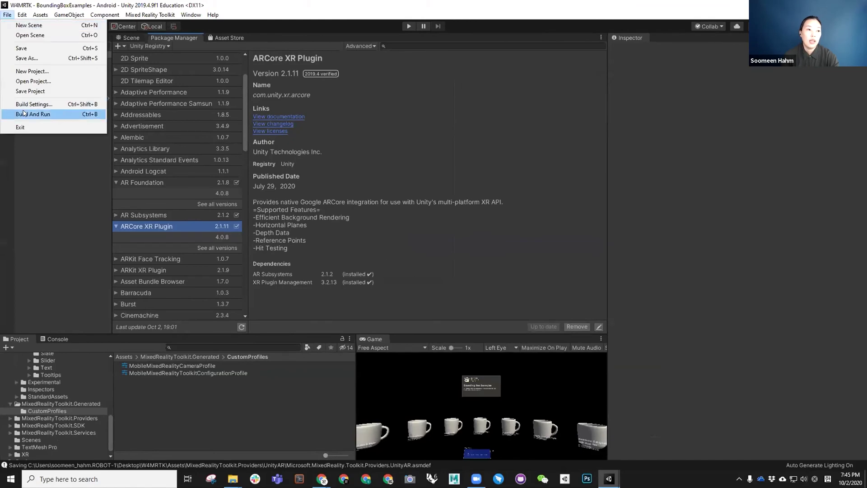
click(25, 105)
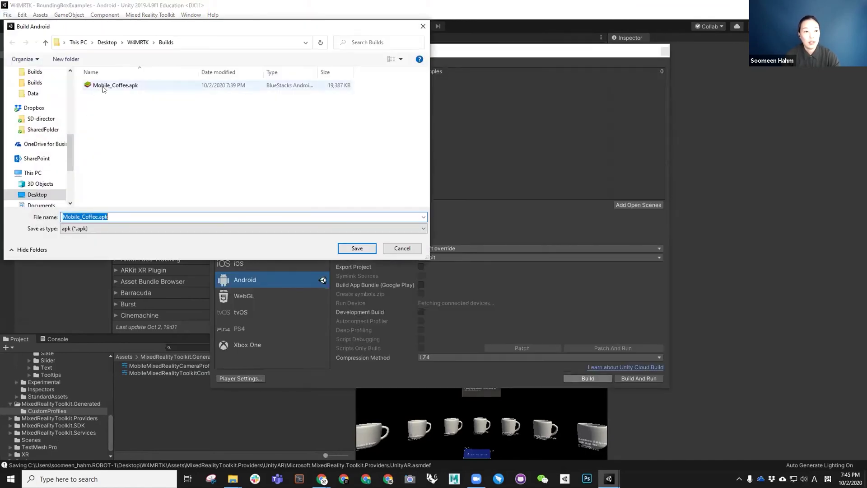
click(99, 216)
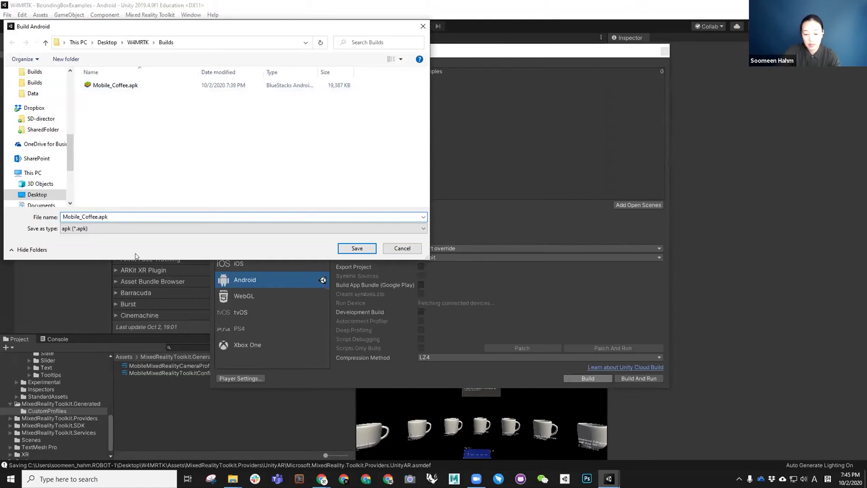
text(_2)
key(BackSpace)
key(BackSpace)
text(2)
key(BackSpace)
text(2_Fixed)
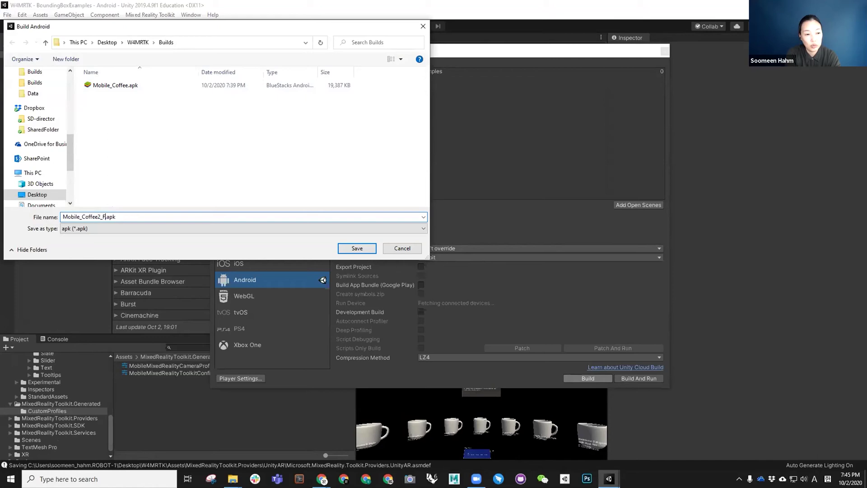
key(Return)
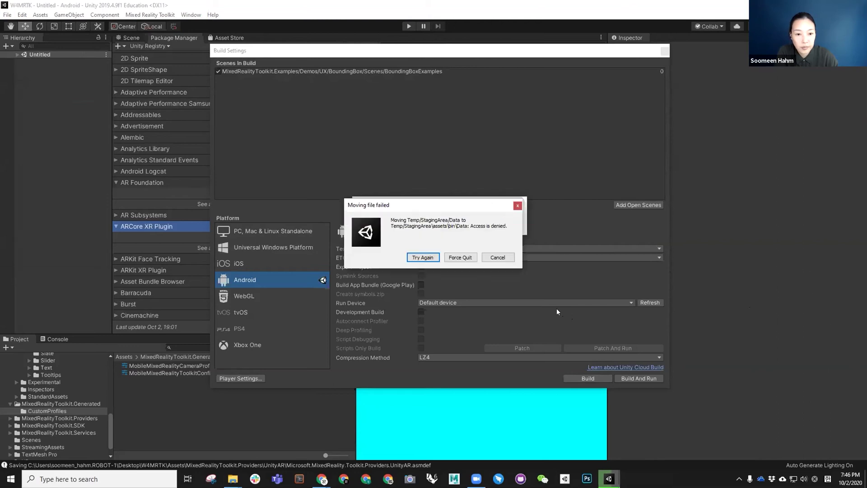
click(423, 257)
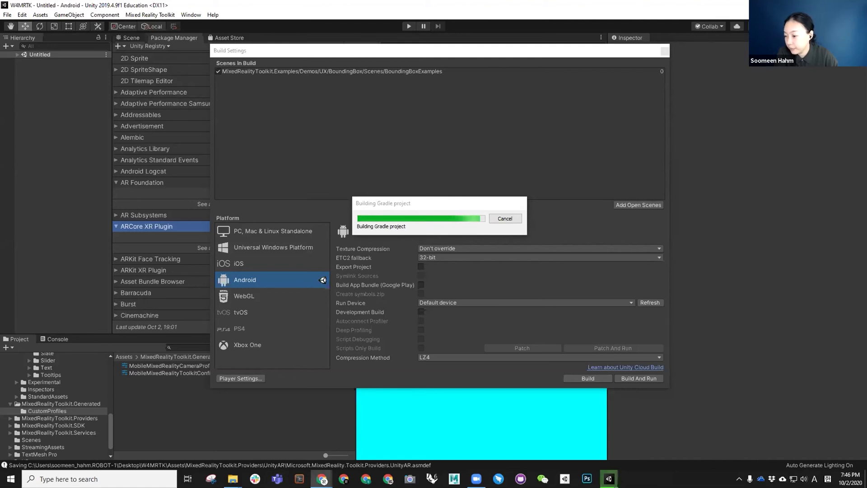
Step: Select Mobile_Coffee2_Fixed.apk in the Builds folder and move its File Explorer window aside to make room for the browser
key(alt+Tab)
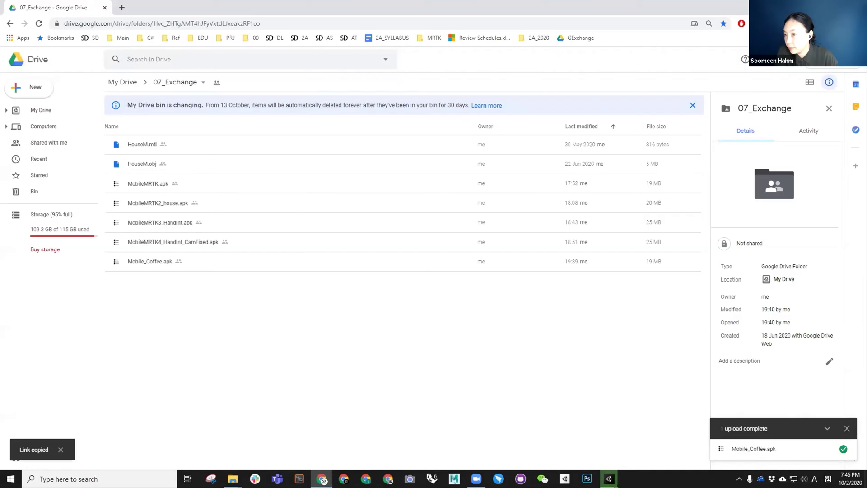
double_click(226, 7)
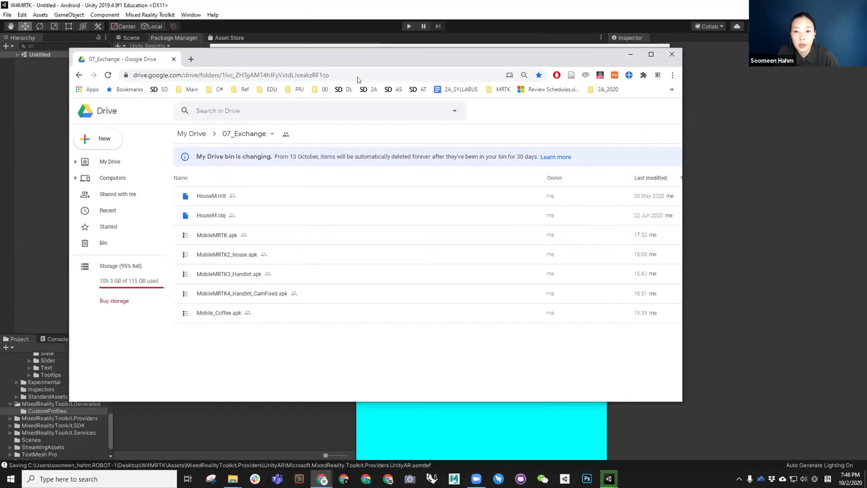
drag(170, 29, 349, 35)
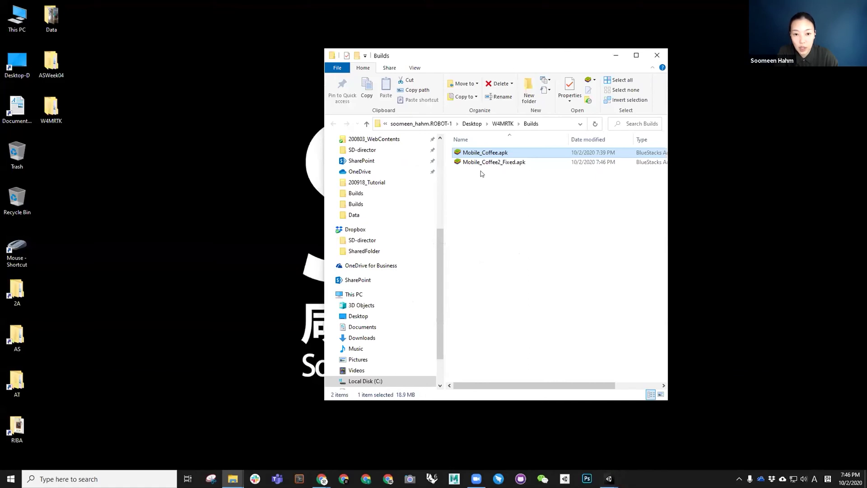
click(489, 161)
drag(419, 58, 139, 58)
click(321, 478)
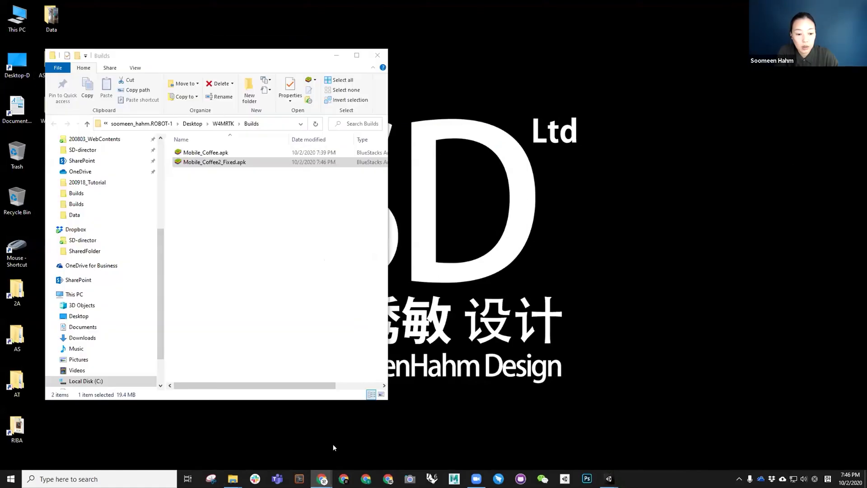
Step: Switch to Chrome, open the 07_Exchange Google Drive folder in a new tab and upload Mobile_Coffee2_Fixed.apk to it
mouse_move(322, 478)
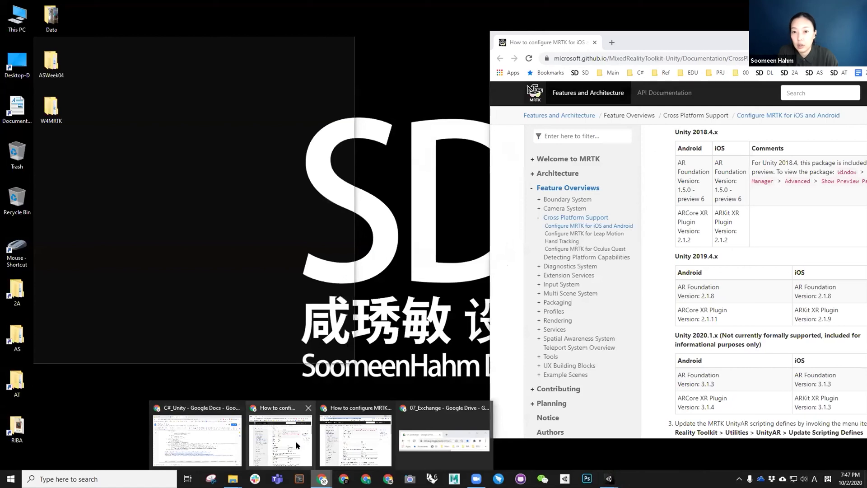
click(295, 441)
key(ctrl+t)
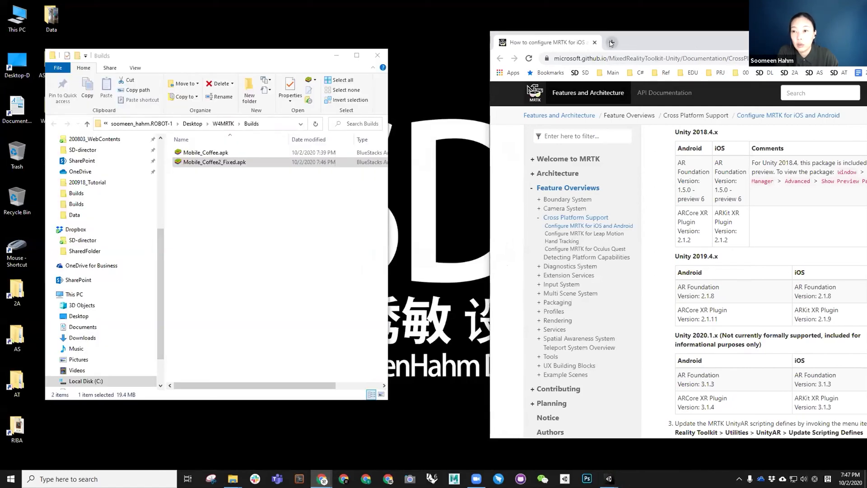
click(724, 75)
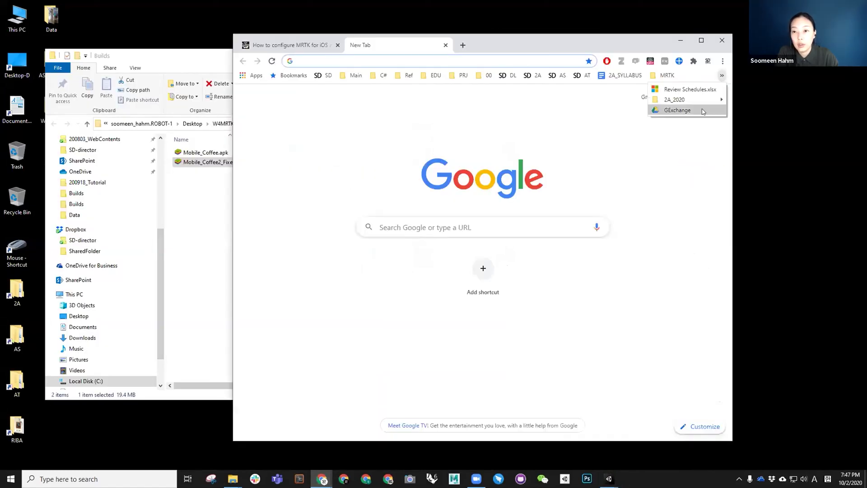
click(677, 111)
drag(560, 47, 729, 43)
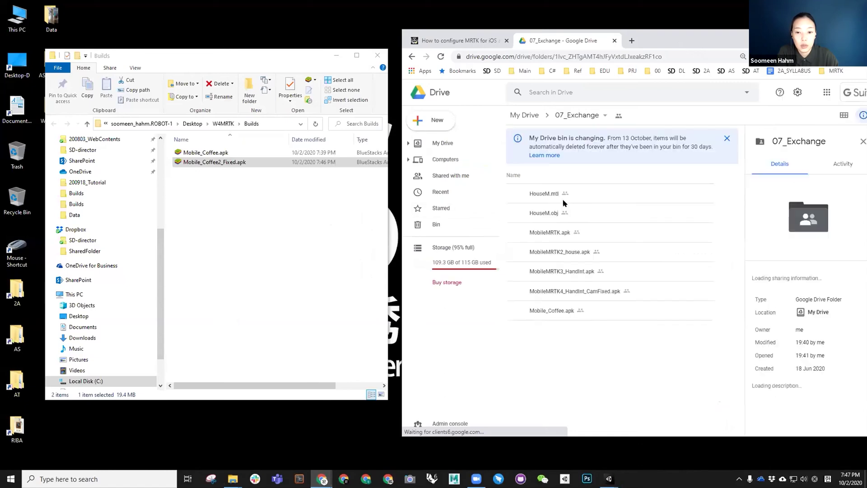
drag(198, 162, 629, 359)
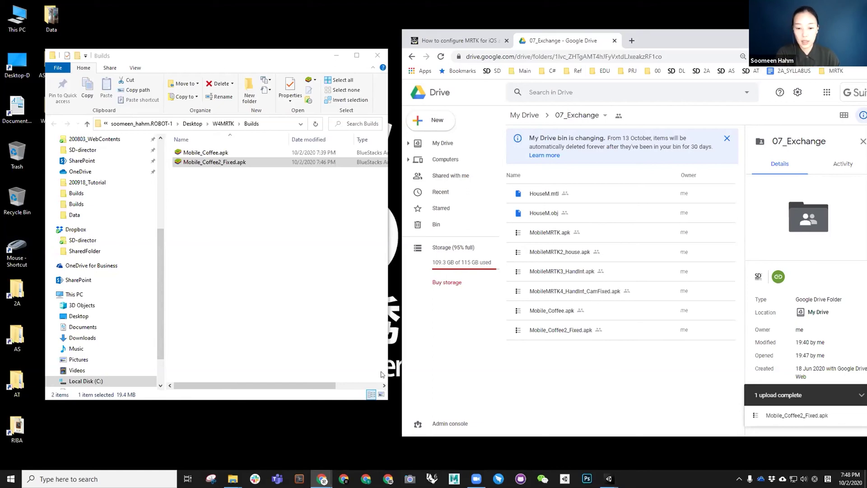
Step: Switch to the W4MRTK project in Unity, close the Build Settings and show the BoundingBoxExamples scene view
mouse_move(609, 479)
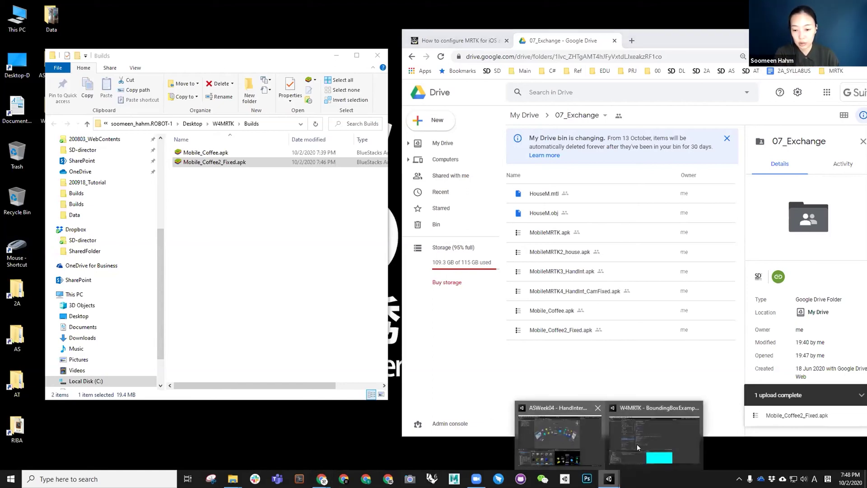
click(560, 434)
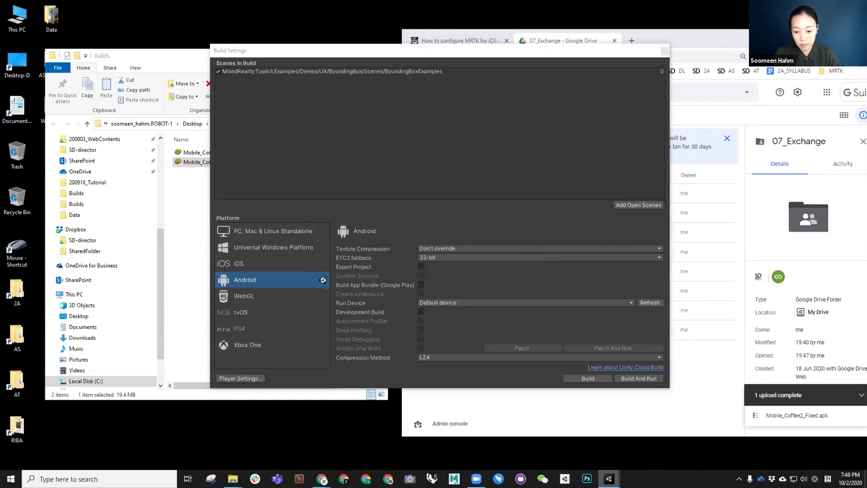
mouse_move(609, 479)
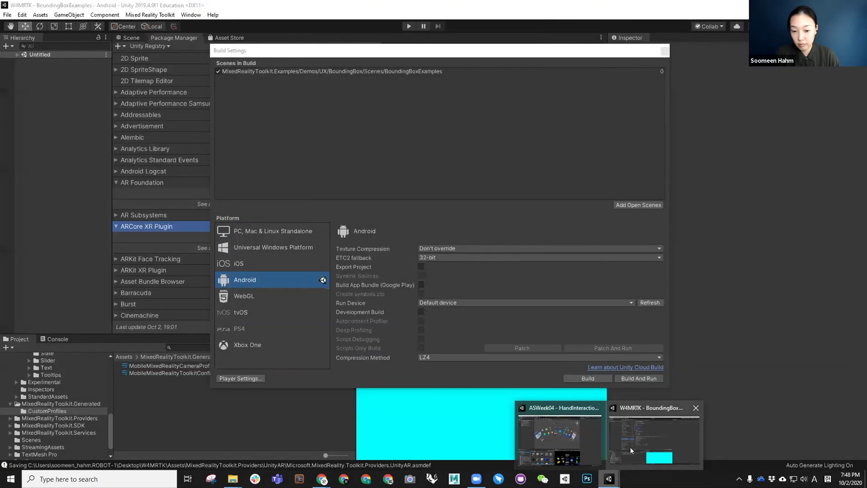
click(629, 447)
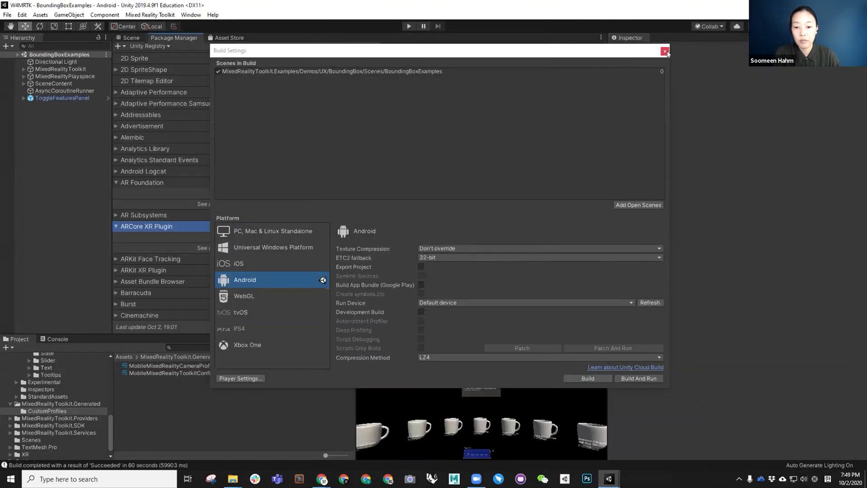
click(664, 50)
click(119, 38)
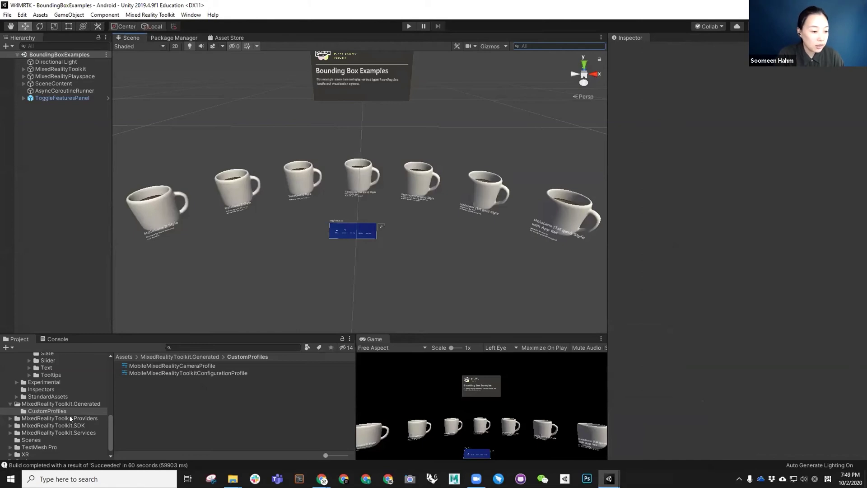
Step: Collapse the MixedRealityToolkit.Generated folder, select CoffeeCup7 in the scene and show the root Assets folder
click(8, 405)
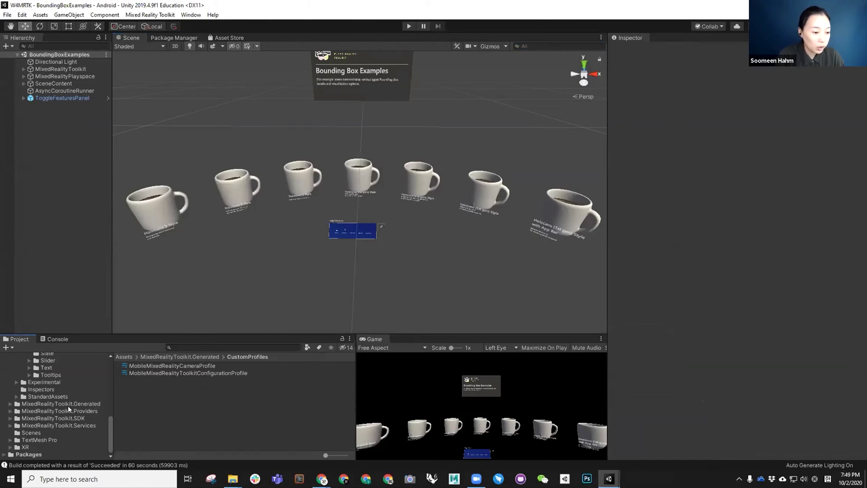
scroll(68, 406, up, 5)
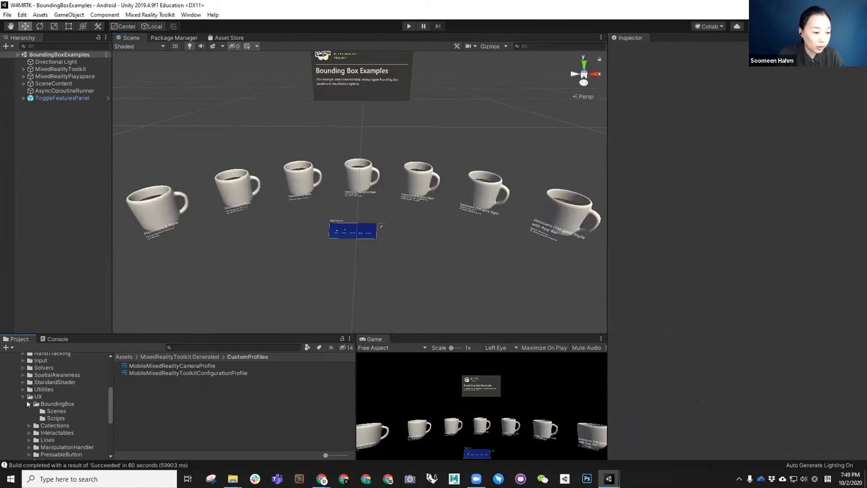
scroll(53, 402, up, 5)
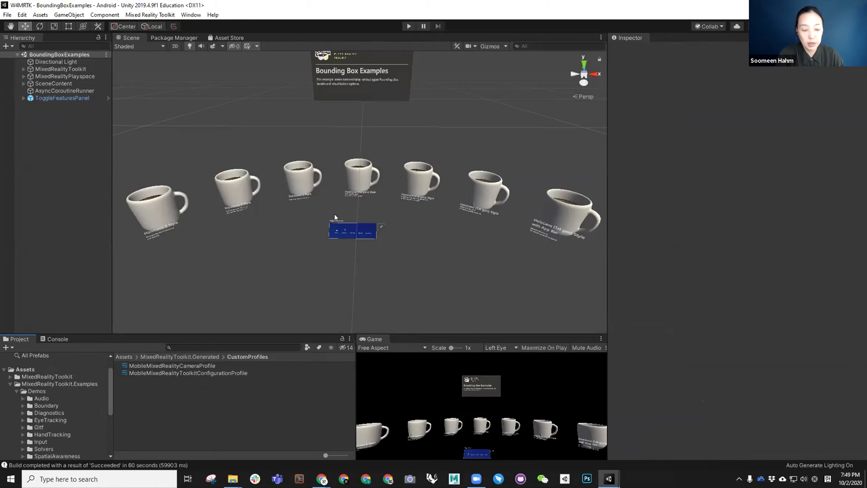
click(565, 212)
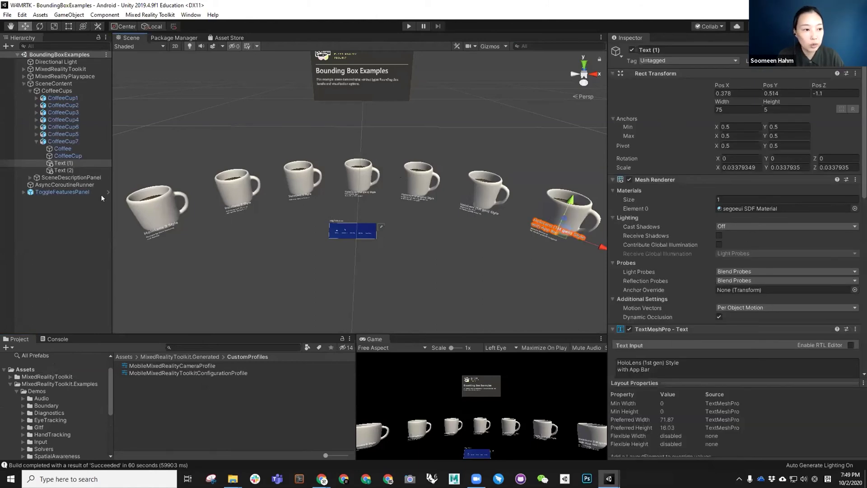
scroll(448, 219, down, 5)
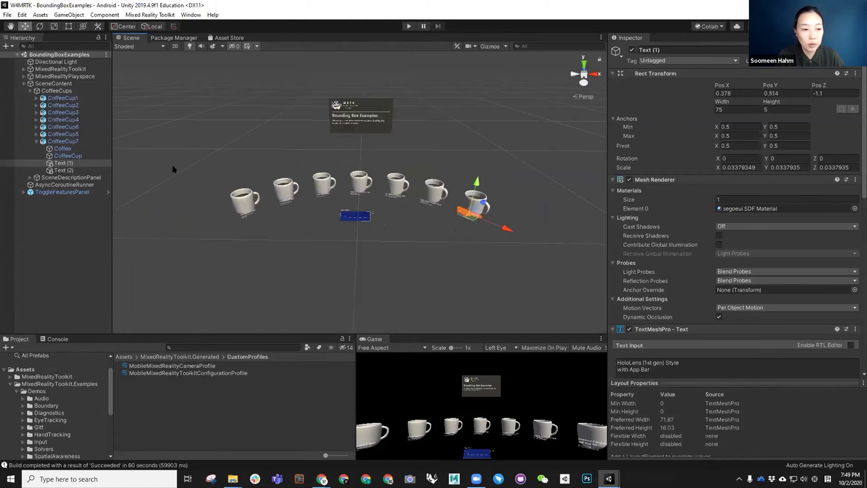
click(63, 141)
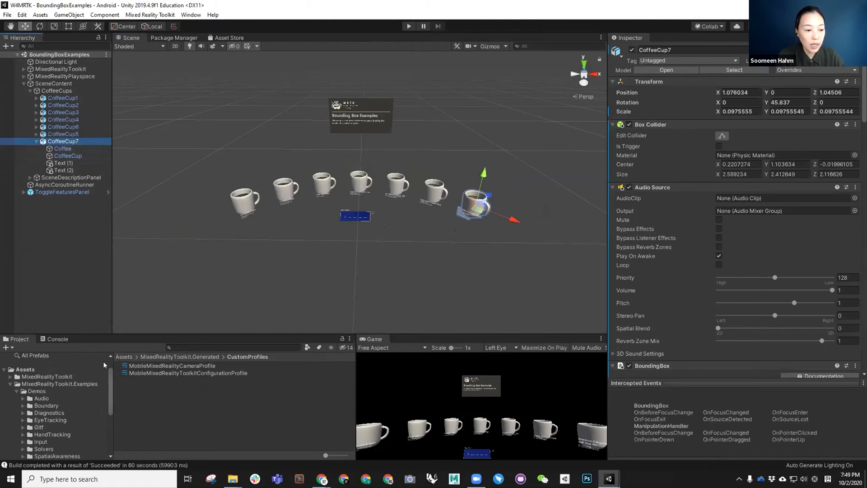
click(124, 356)
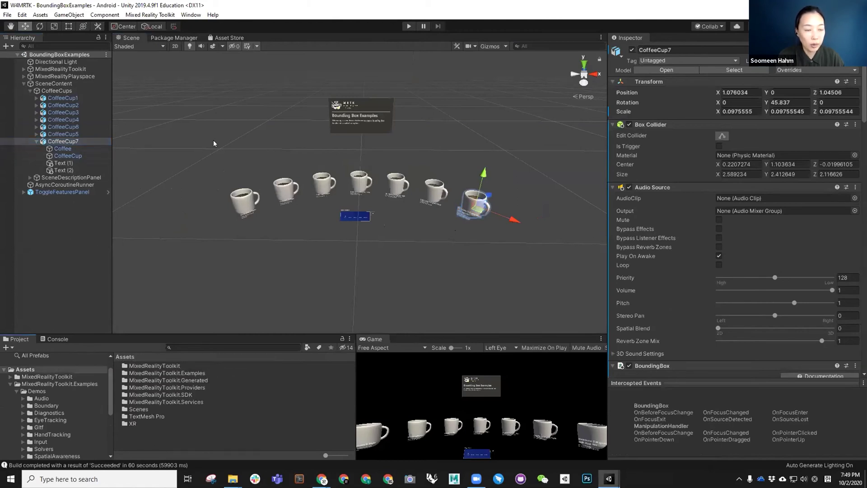
Step: Restore the Unity window to a smaller size, close the Builds folder and open the ASWeek04 folder from the desktop
double_click(201, 4)
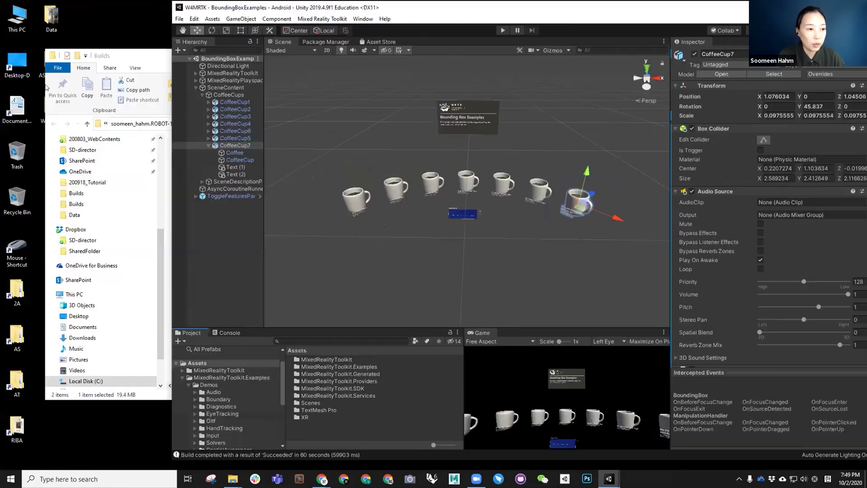
click(95, 60)
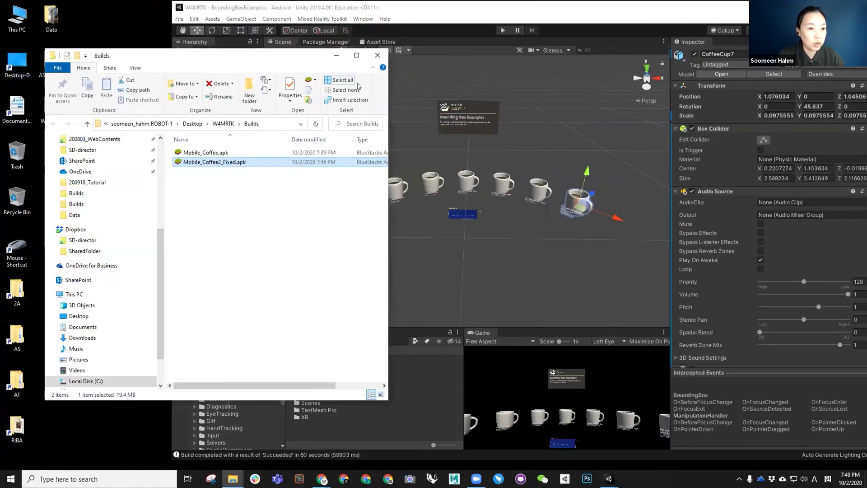
click(382, 51)
double_click(51, 63)
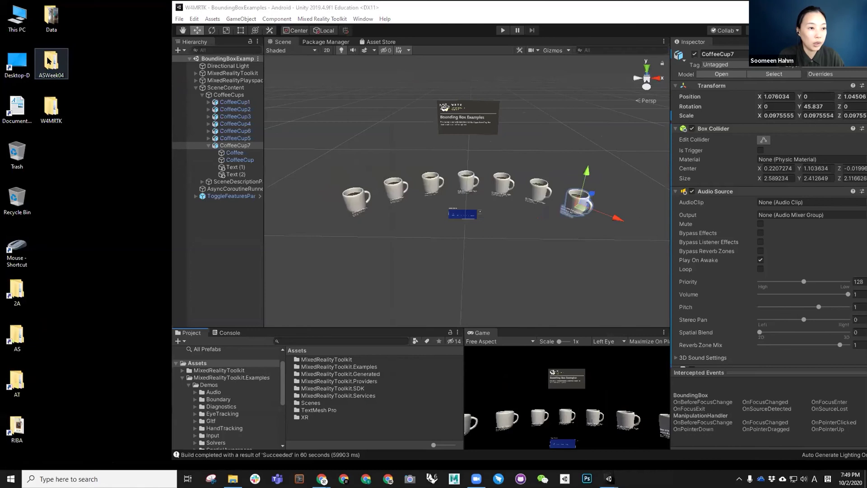
Step: Import HouseM.obj and HouseM.mtl from the Data folder on the desktop into the project's root Assets folder, closing the open folder windows
double_click(47, 27)
click(206, 208)
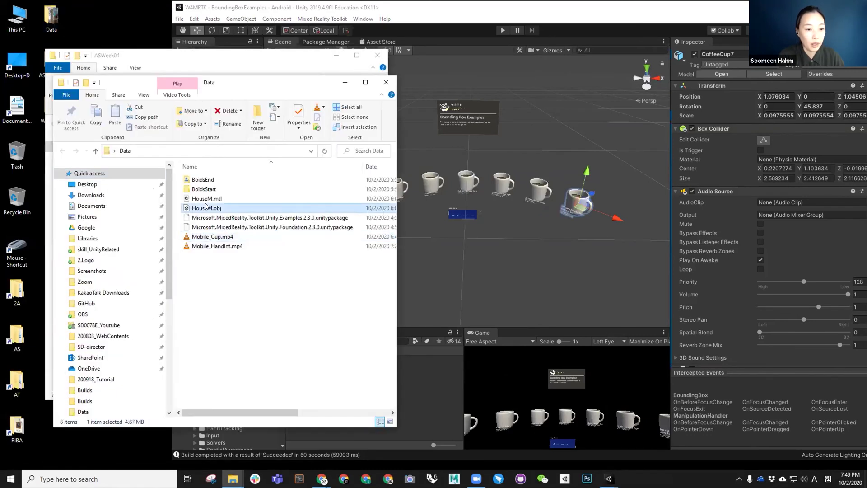
shift+click(207, 198)
drag(207, 198, 294, 251)
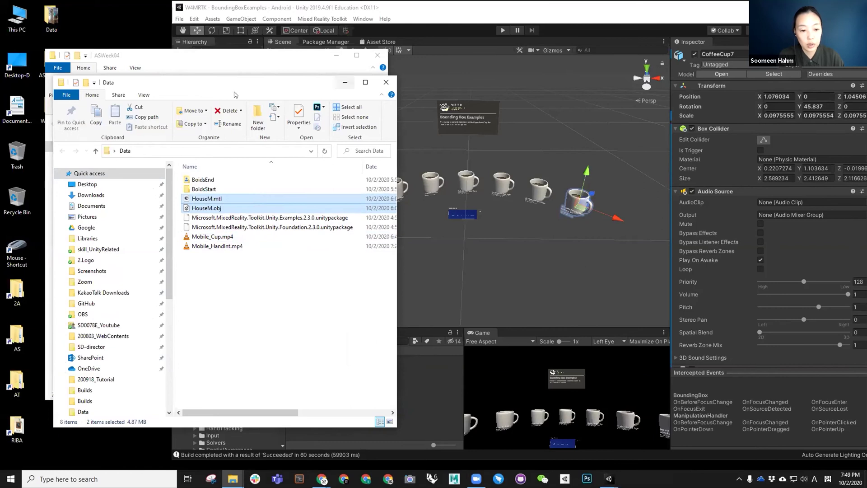
drag(233, 85, 27, 119)
click(377, 55)
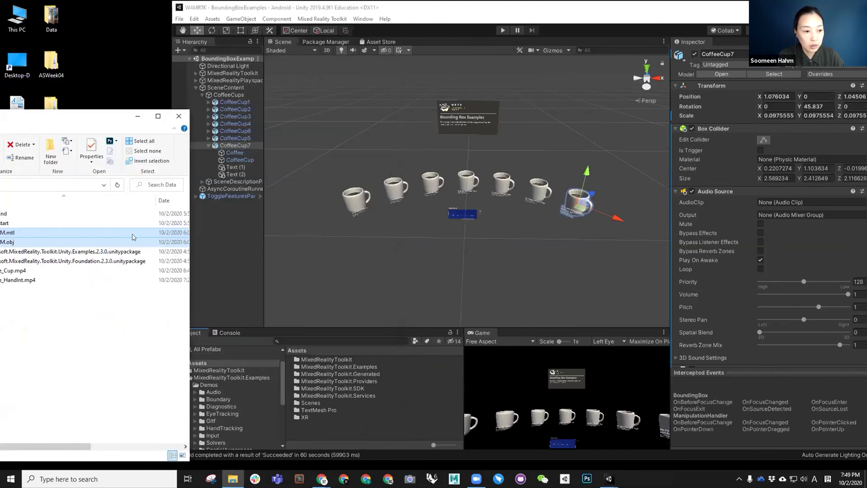
drag(53, 115, 140, 106)
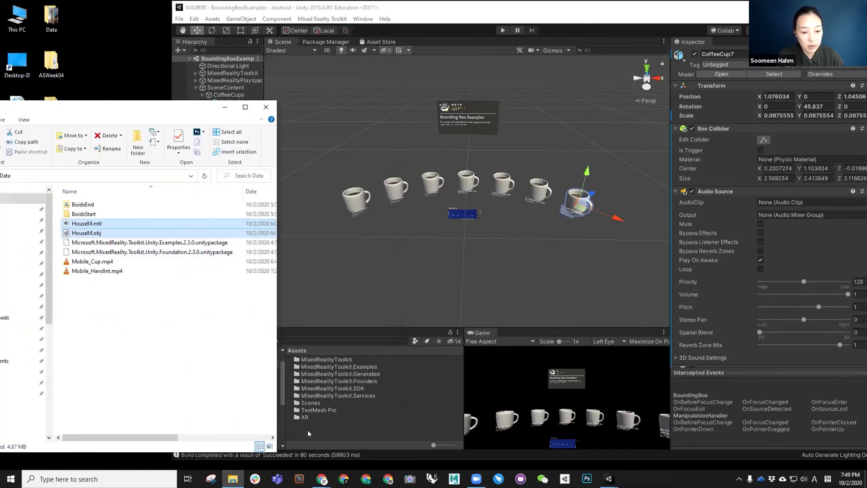
drag(86, 224, 314, 435)
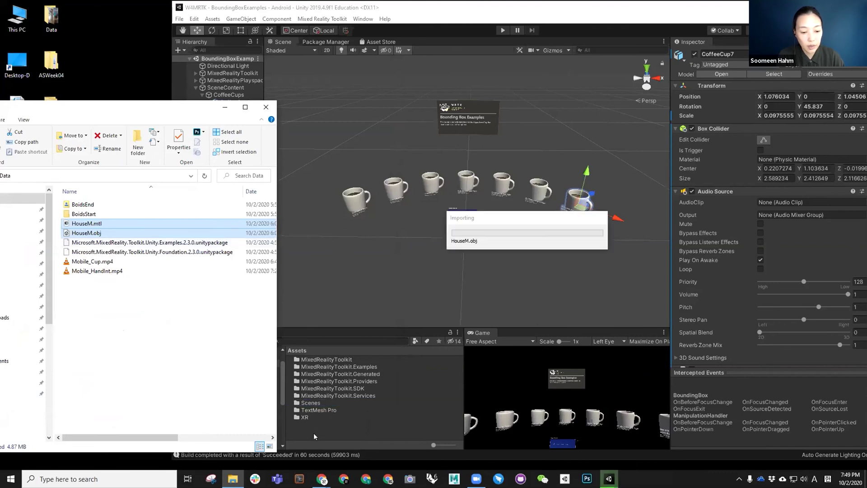
click(274, 112)
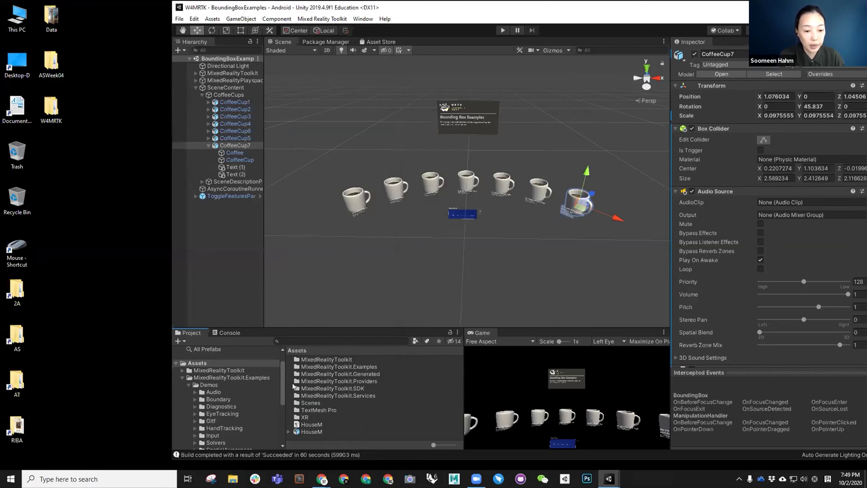
Step: Place the imported HouseM model in the scene in front of the coffee cups
click(311, 431)
shift+click(311, 424)
drag(311, 426, 479, 243)
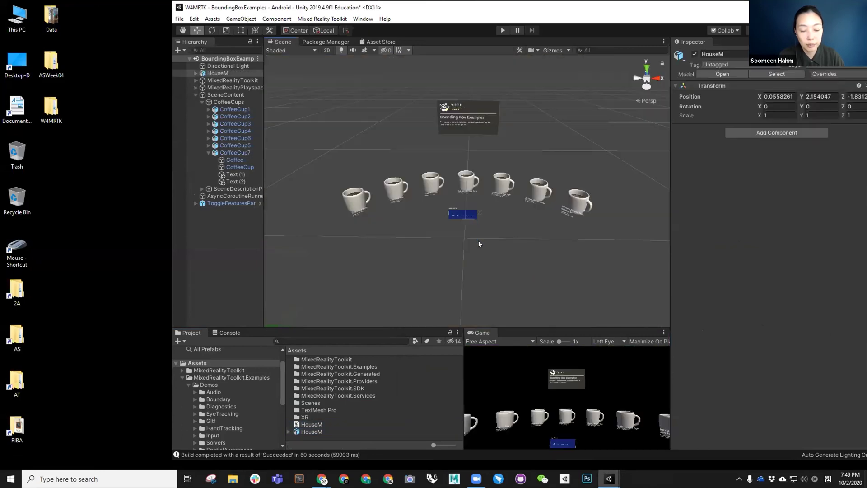
scroll(459, 240, down, 5)
Step: Place a second instance of HouseM in the scene and delete the first one
click(312, 425)
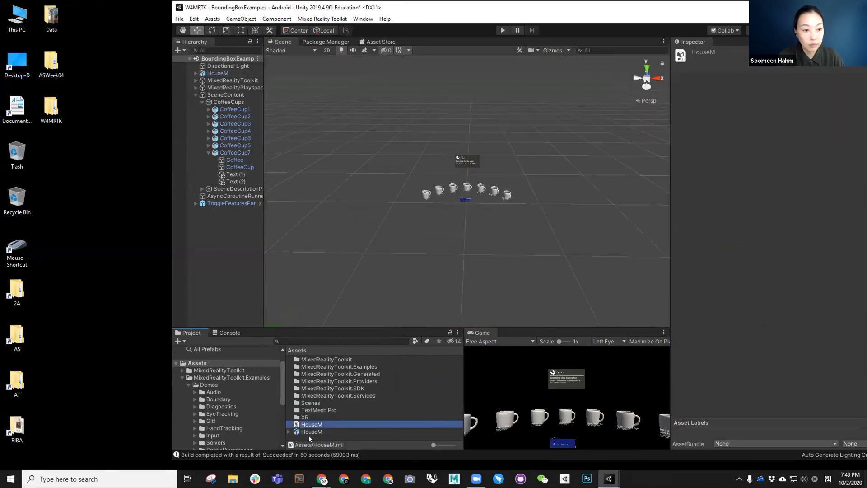
shift+click(314, 431)
drag(314, 430, 447, 254)
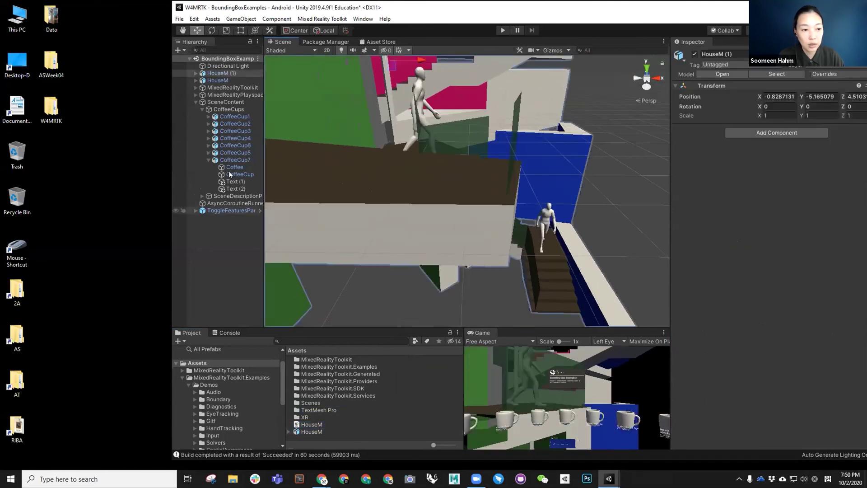
click(224, 79)
key(Delete)
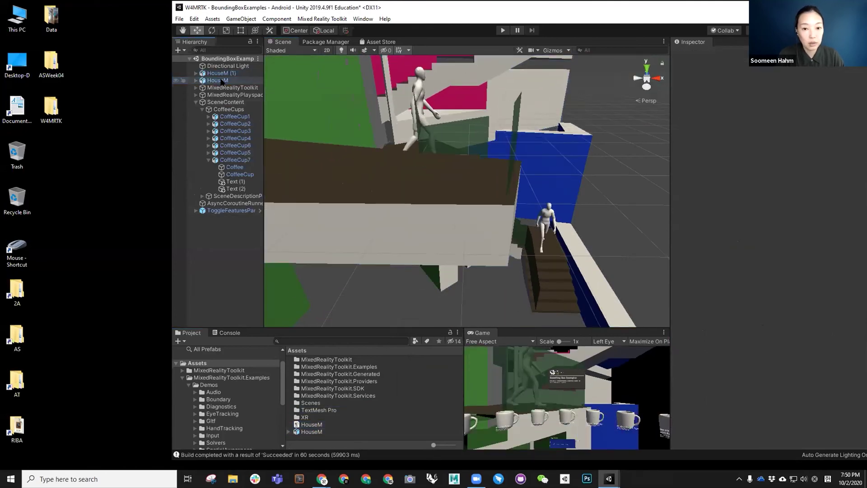
Step: Reset the transform of HouseM (1) and set its X, Y and Z scale to 0.01
click(221, 73)
right_click(707, 85)
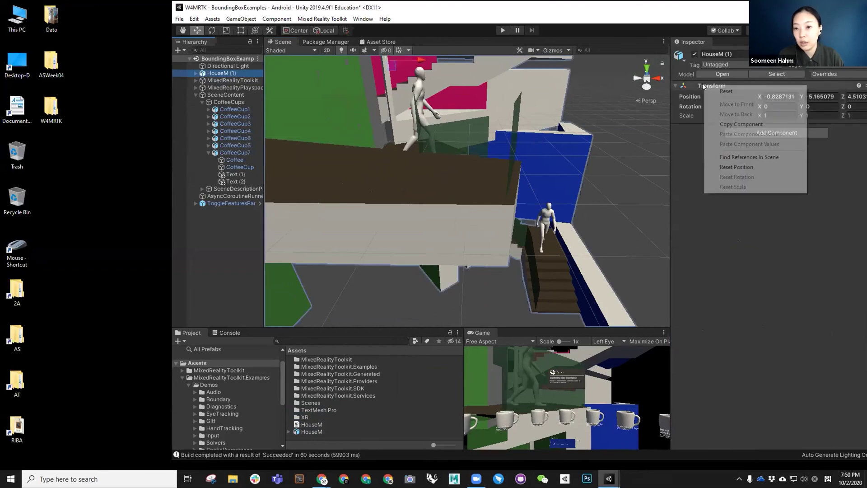
click(715, 92)
click(771, 116)
text(0.)
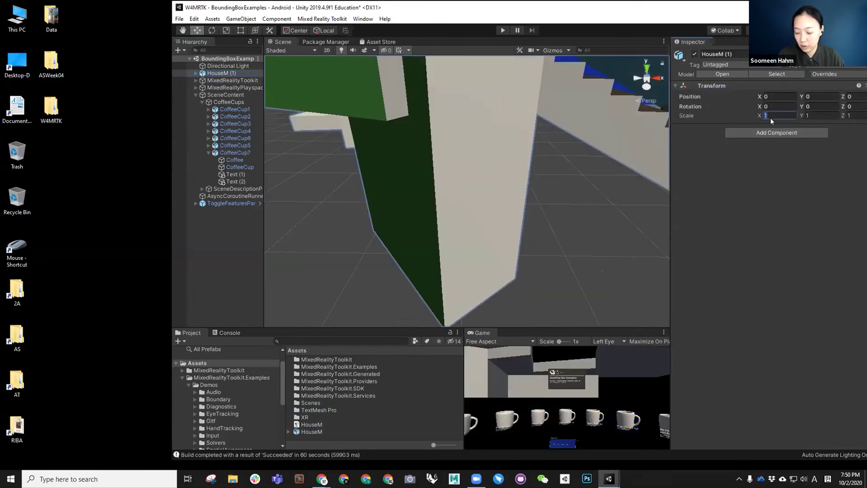
text(01)
key(Tab)
text(0.1)
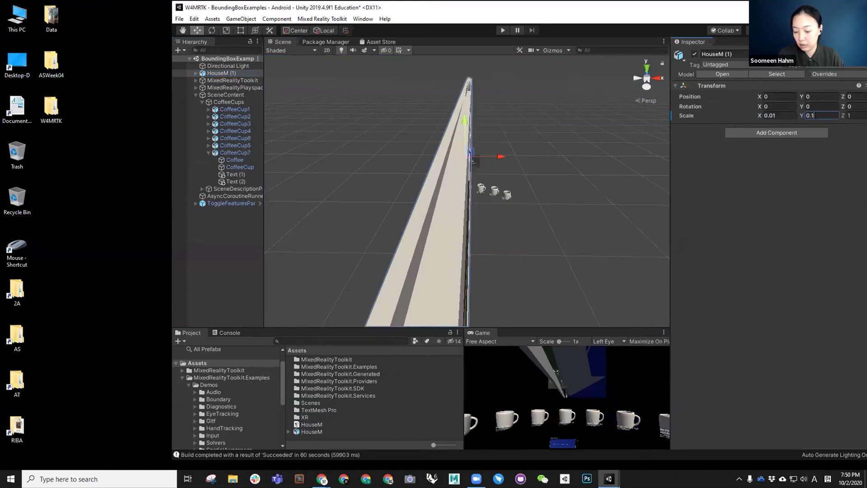
key(BackSpace)
text(01)
key(Tab)
text(0.01)
Step: Examine the size and location of the scaled HouseM (1) among the coffee cups in the scene
scroll(450, 206, up, 3)
key(alt+f)
click(449, 209)
click(449, 209)
scroll(437, 228, down, 5)
scroll(448, 215, up, 5)
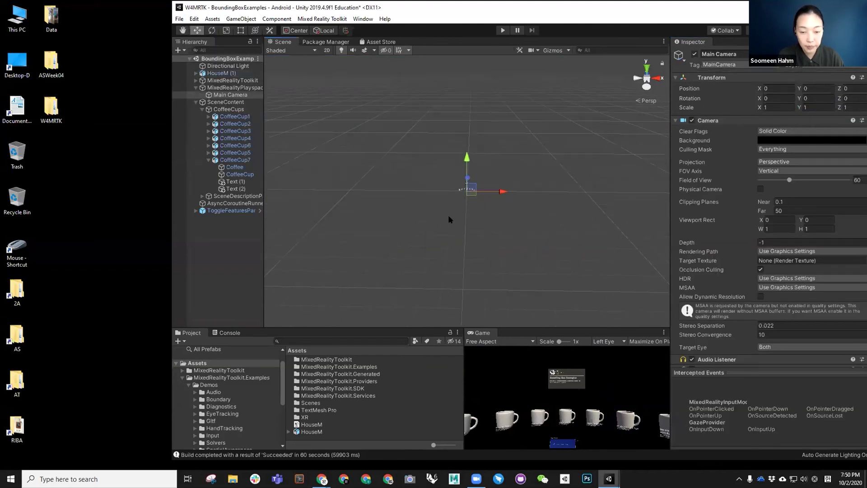
click(222, 72)
scroll(447, 204, up, 3)
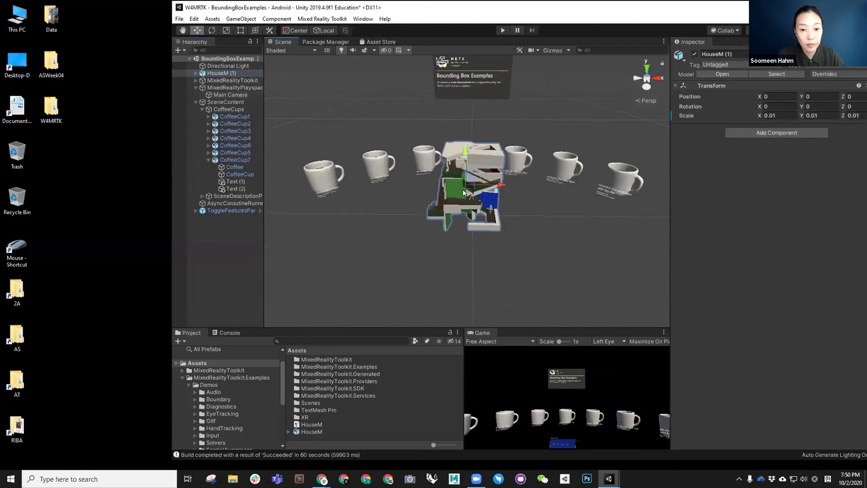
scroll(464, 194, up, 3)
alt+drag(464, 194, 378, 194)
alt+drag(505, 237, 511, 236)
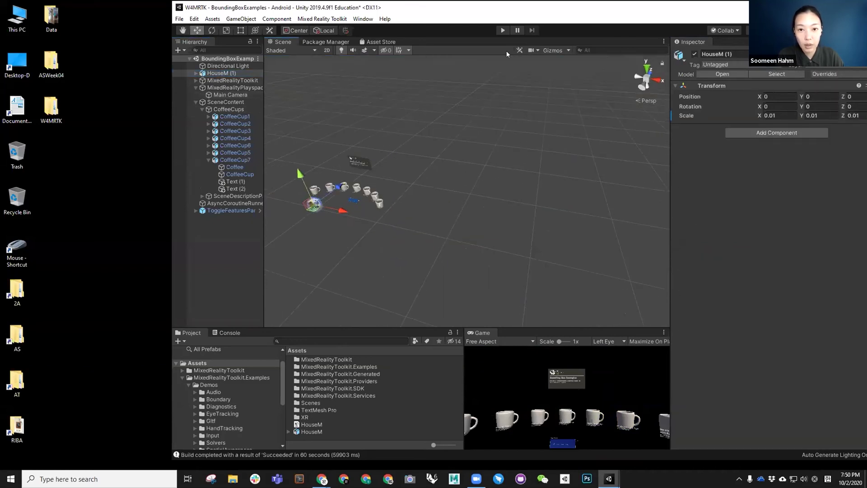
Step: Maximize the Unity window and bring the house and coffee cups into the middle of the scene view
double_click(680, 10)
alt+drag(177, 180, 261, 210)
key(alt+f)
middle_drag(263, 220, 485, 215)
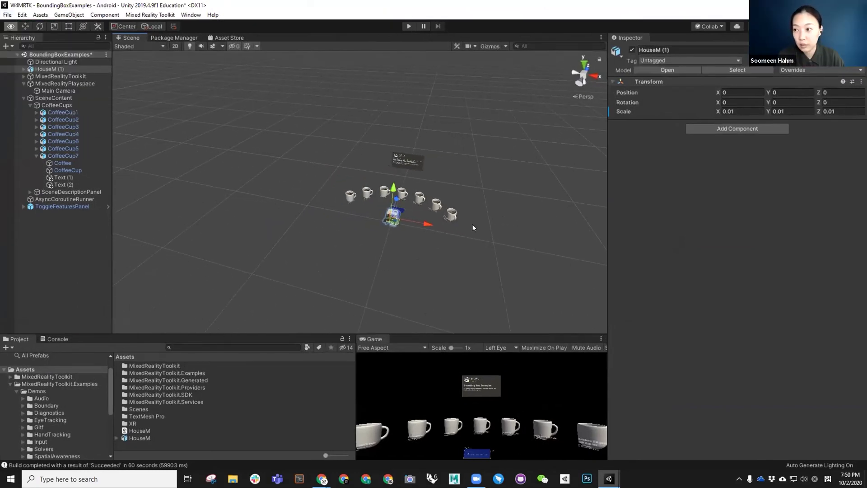
Step: Examine where the Main Camera sits relative to the house and coffee cups, and check the contents of HouseM (1)
click(146, 430)
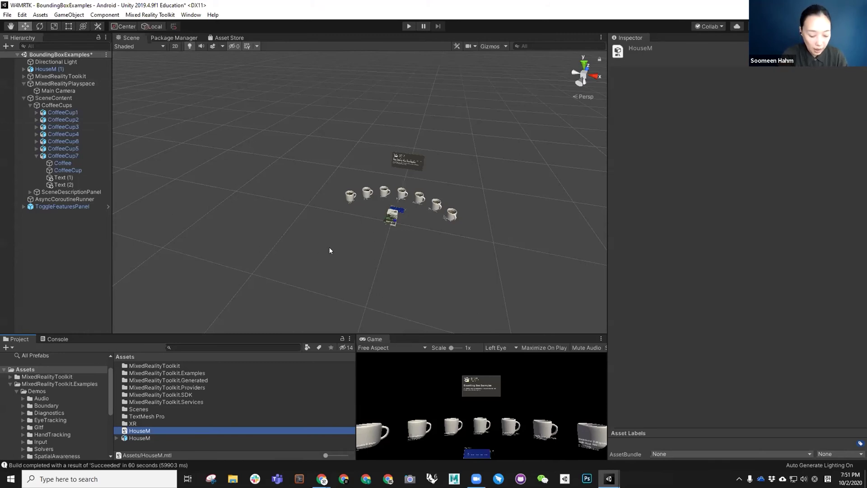
scroll(381, 221, up, 2)
scroll(381, 218, up, 3)
click(59, 90)
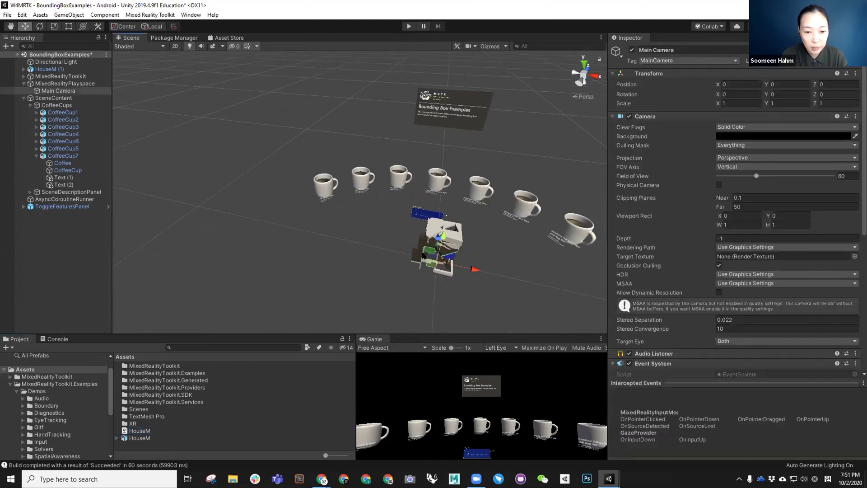
alt+drag(439, 275, 450, 304)
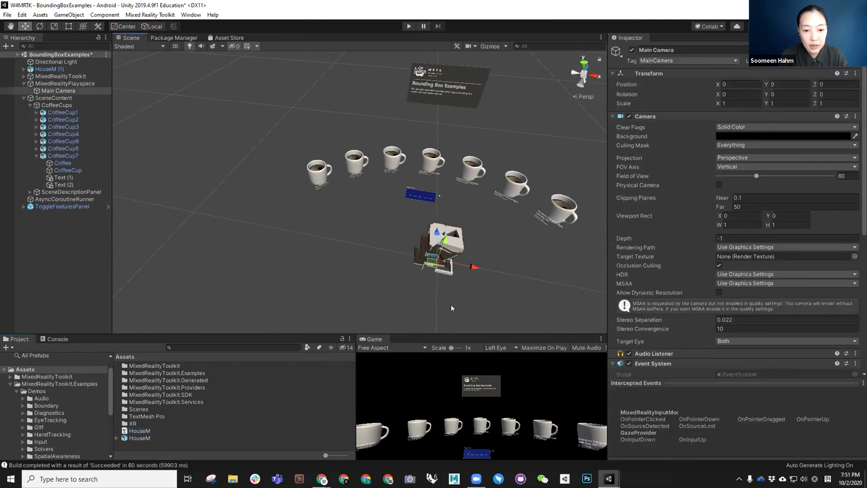
key(f)
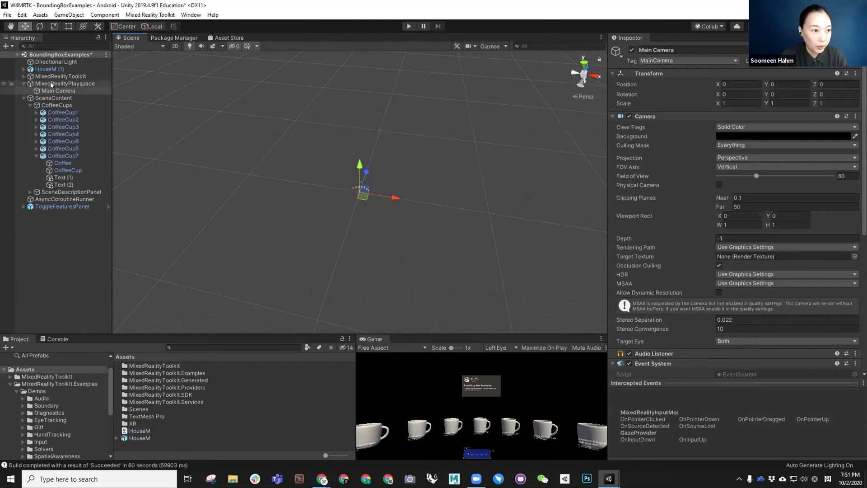
click(45, 70)
click(23, 69)
click(23, 70)
click(130, 160)
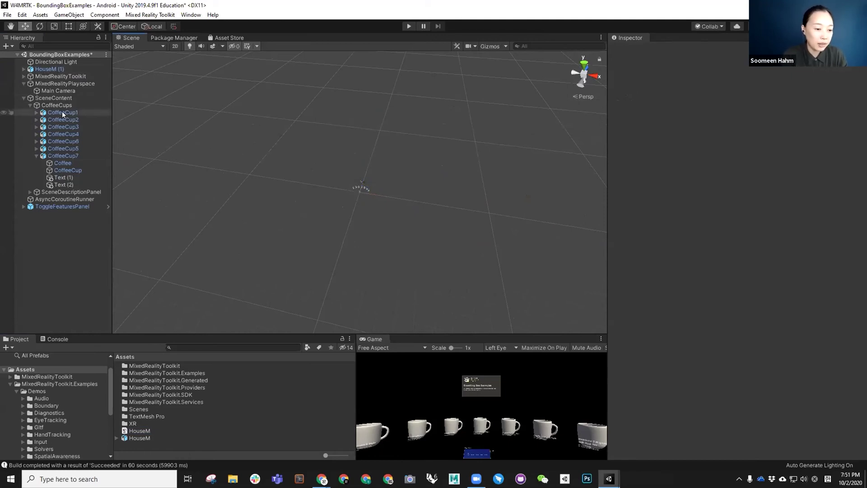
Step: Expand HouseM (1) in the hierarchy and unpack its prefab
click(27, 69)
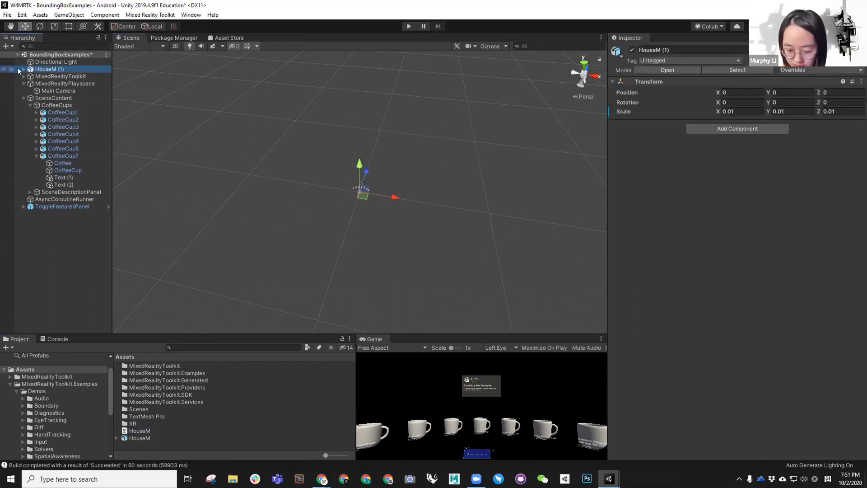
click(23, 68)
right_click(51, 70)
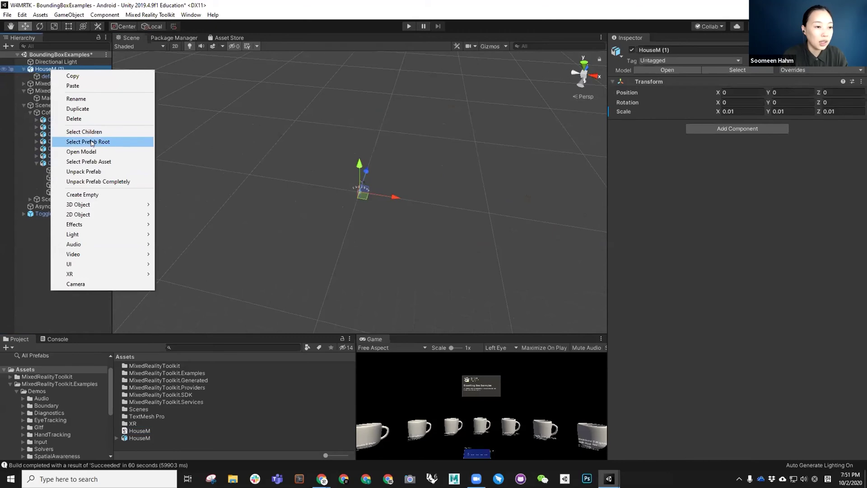
click(90, 171)
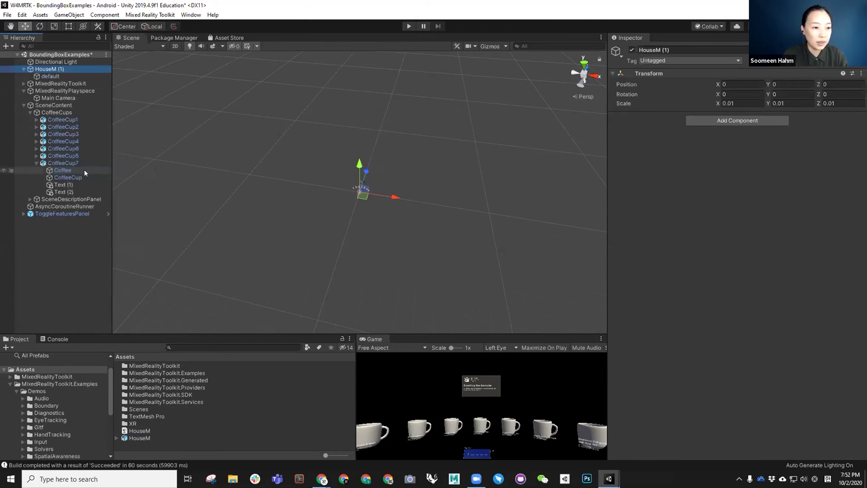
Step: Compare the unpacked house with CoffeeCup7 in the scene and review the cup's components and object commands
middle_drag(353, 189, 370, 170)
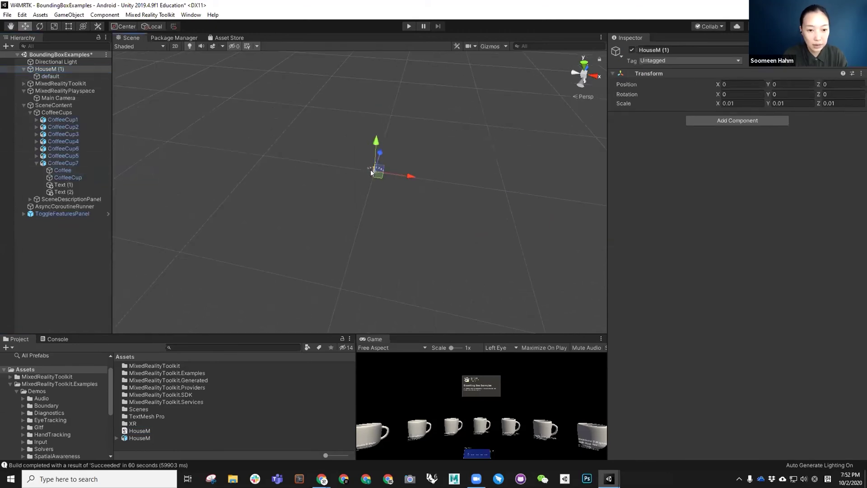
key(f)
alt+drag(366, 172, 340, 151)
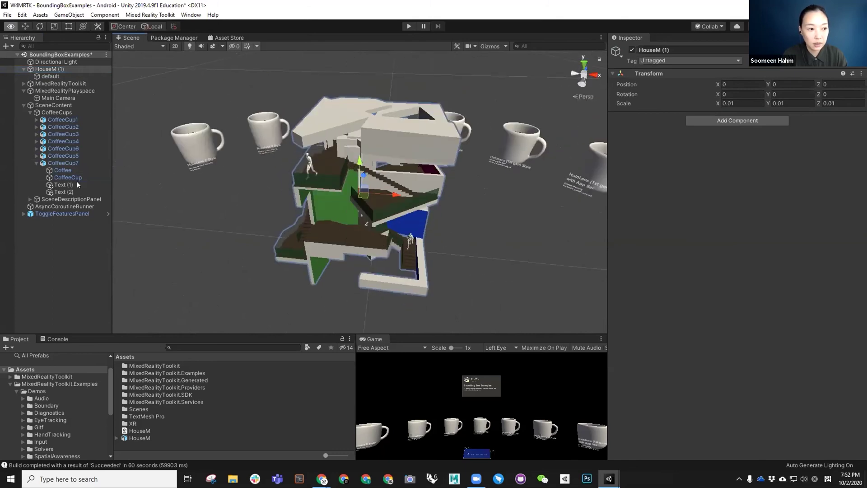
click(68, 164)
alt+middle_drag(537, 129, 452, 127)
alt+right_drag(452, 126, 510, 163)
right_click(60, 164)
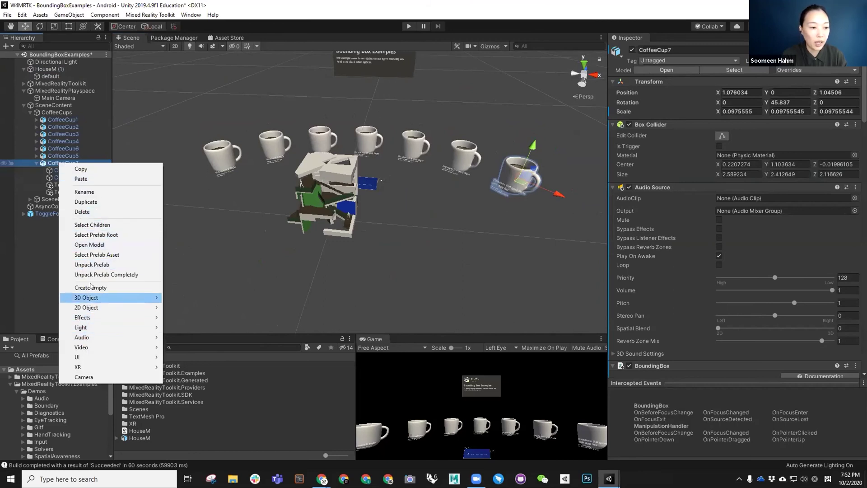
click(45, 260)
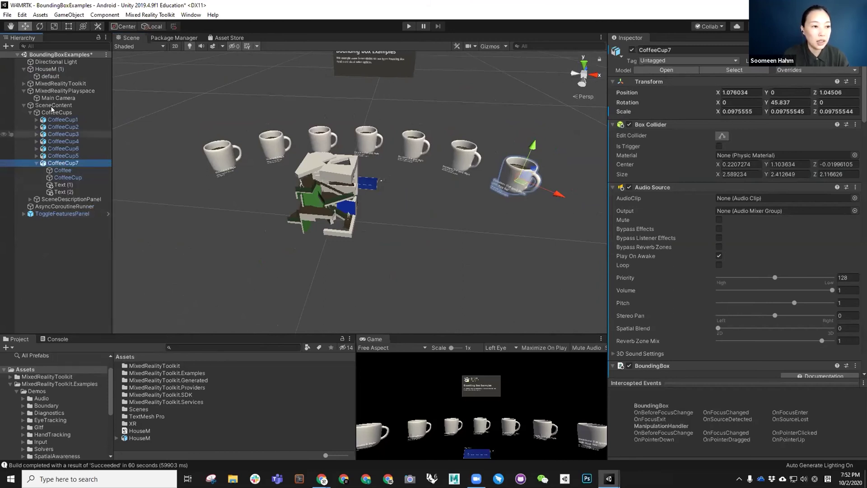
Step: Try nesting HouseM (1) under CoffeeCup7 in the hierarchy, repeat it once and undo it
drag(53, 70, 68, 167)
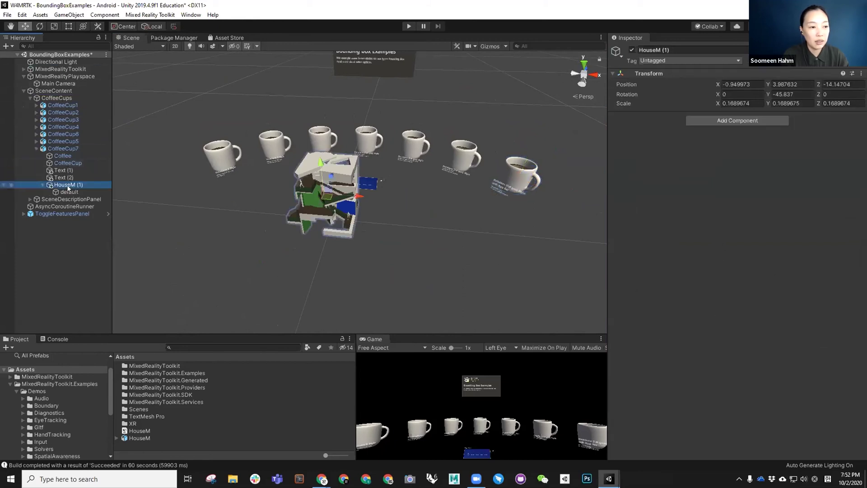
key(ctrl+z)
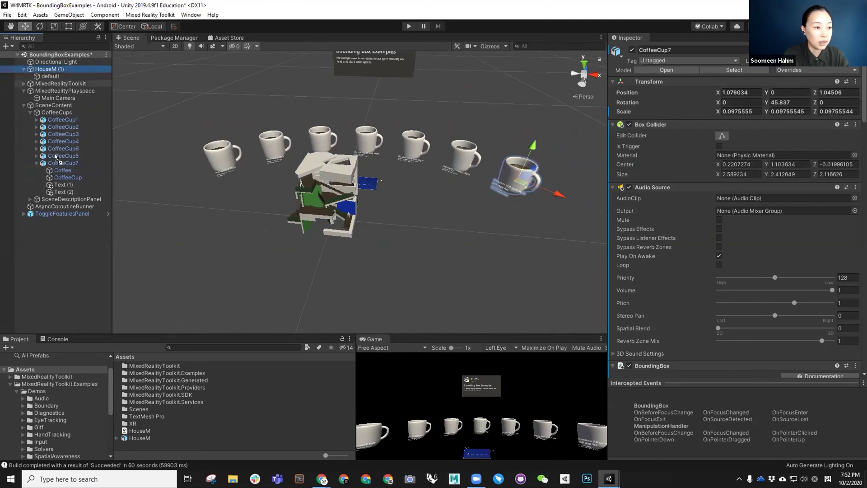
key(ctrl+y)
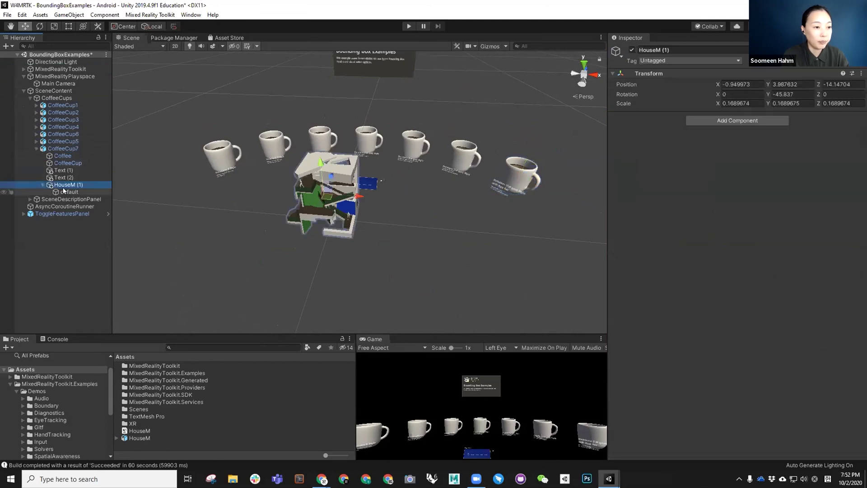
key(ctrl+z)
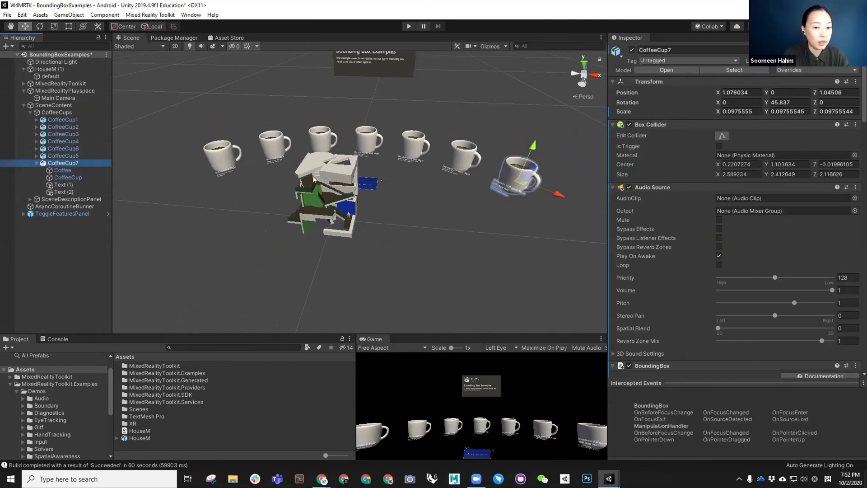
Step: Move HouseM (1) from the origin over to CoffeeCup7, to about X 0.63 and Z 0.525
alt+drag(342, 186, 335, 224)
key(ctrl+z)
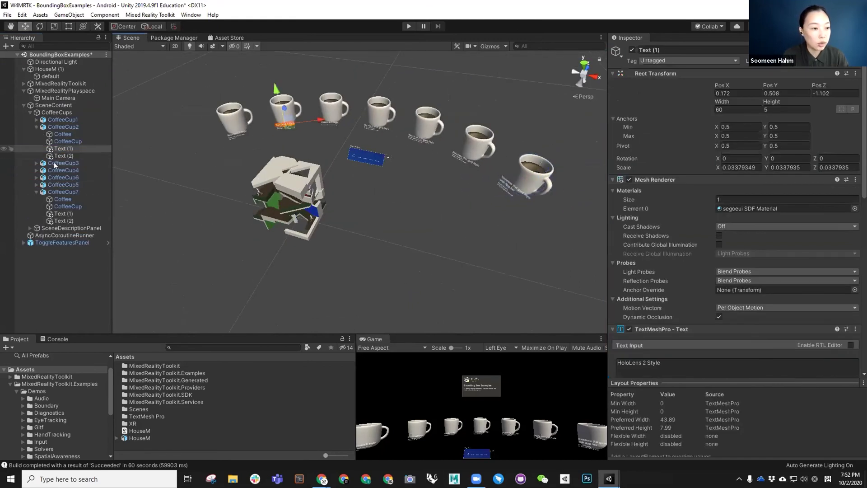
click(51, 69)
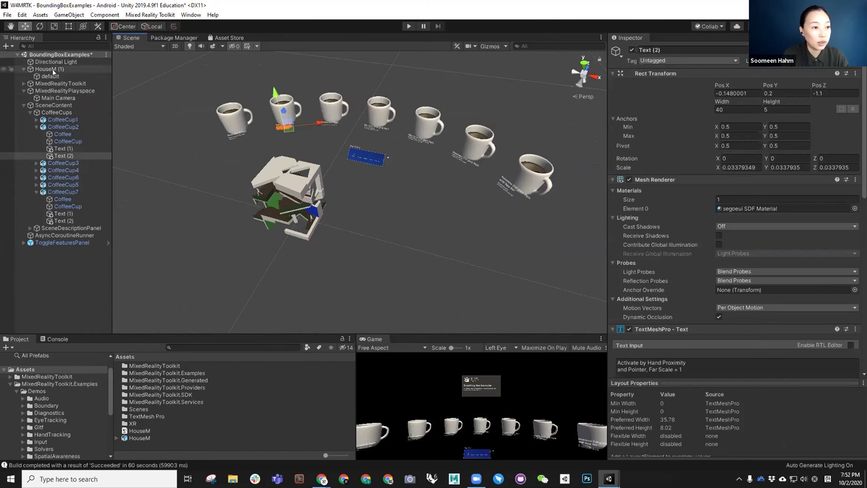
alt+drag(341, 246, 335, 264)
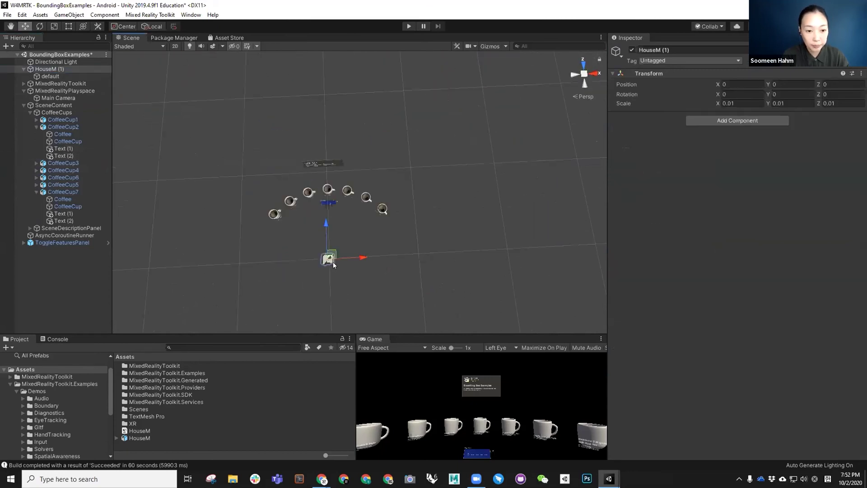
drag(322, 275, 397, 187)
scroll(394, 209, up, 8)
scroll(393, 191, down, 10)
scroll(390, 202, up, 10)
key(f)
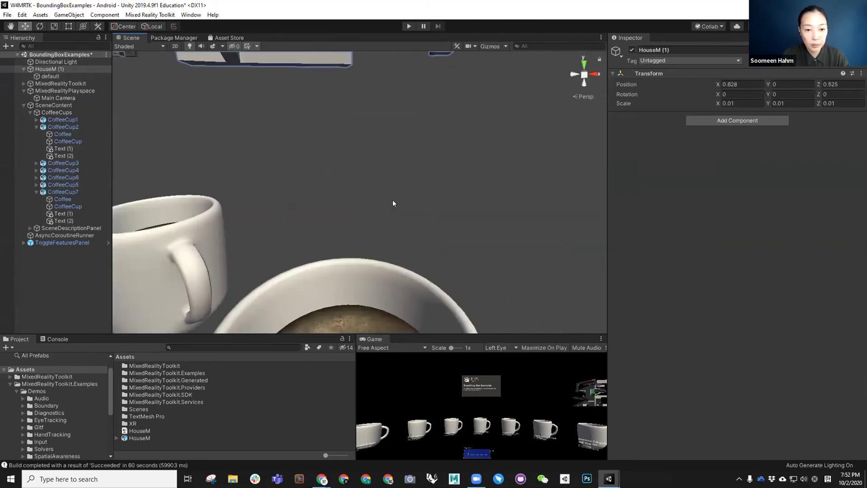
Step: Lower HouseM (1) to about Y -0.236 and nudge it to about X 0.65 so it overlaps CoffeeCup7
alt+middle_drag(388, 223, 380, 134)
scroll(378, 137, down, 10)
drag(357, 135, 378, 247)
drag(389, 188, 395, 186)
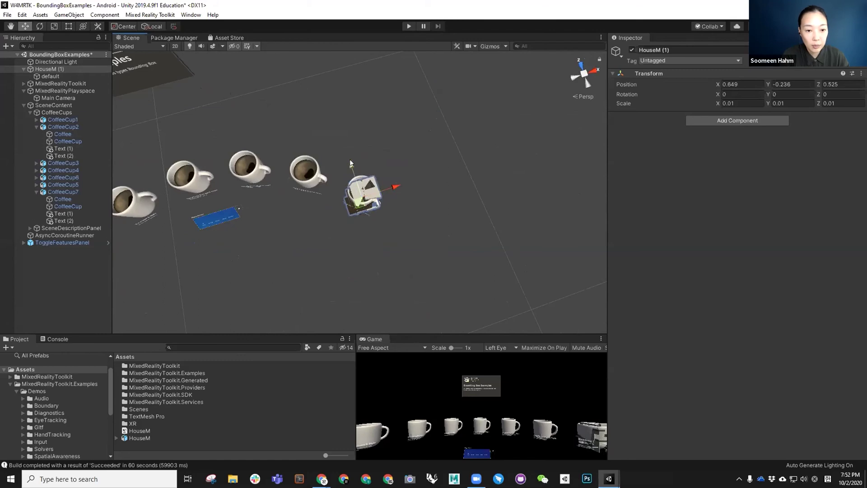
drag(351, 163, 351, 161)
Step: Rotate HouseM (1) about 45.4° around Y and adjust its position to about X 0.653, Y -0.237, Z 0.537 to align with CoffeeCup7
key(e)
drag(392, 212, 322, 225)
key(w)
drag(376, 166, 360, 158)
key(f)
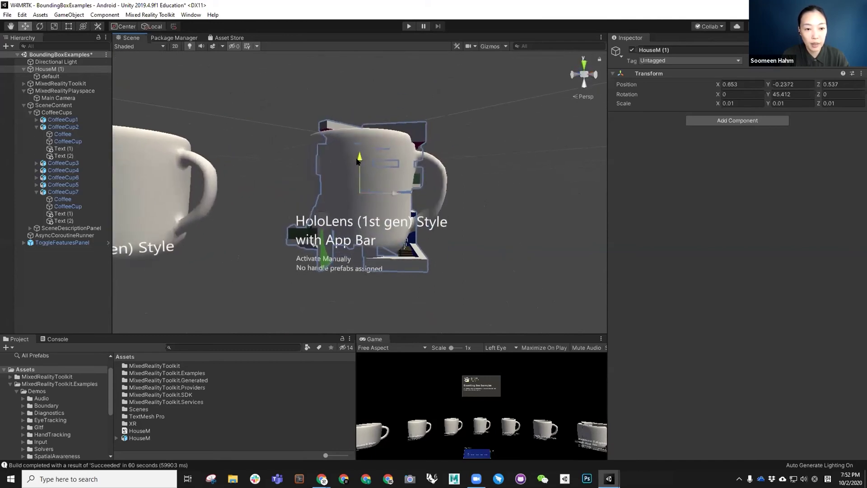
Step: Try shifting CoffeeCup7 slightly against the house, undo it, and check the alignment with the house mesh
click(60, 192)
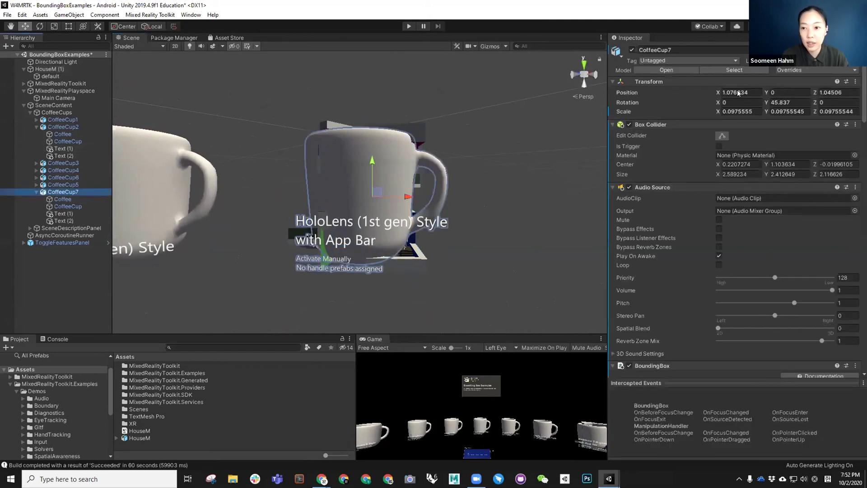
alt+drag(413, 164, 420, 198)
key(ctrl+z)
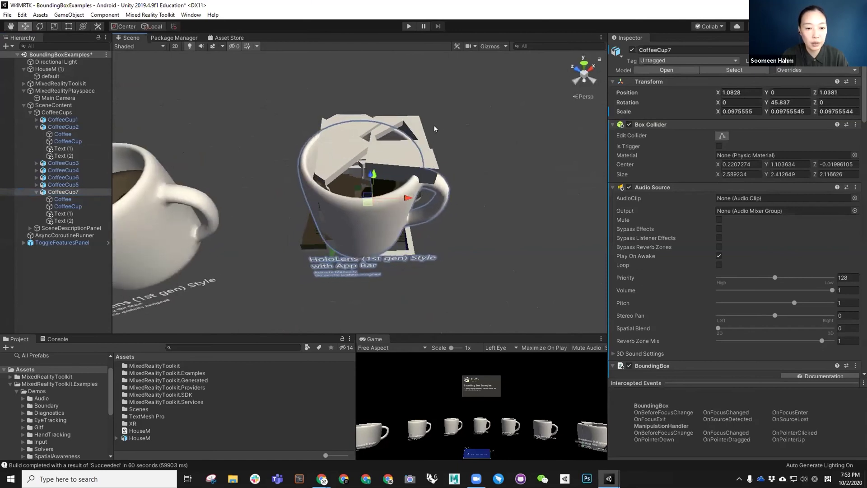
click(414, 122)
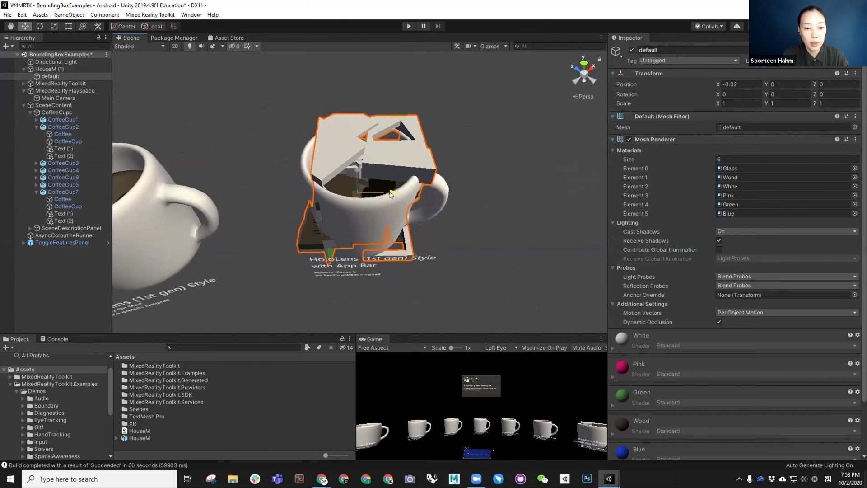
alt+drag(383, 215, 375, 155)
click(414, 184)
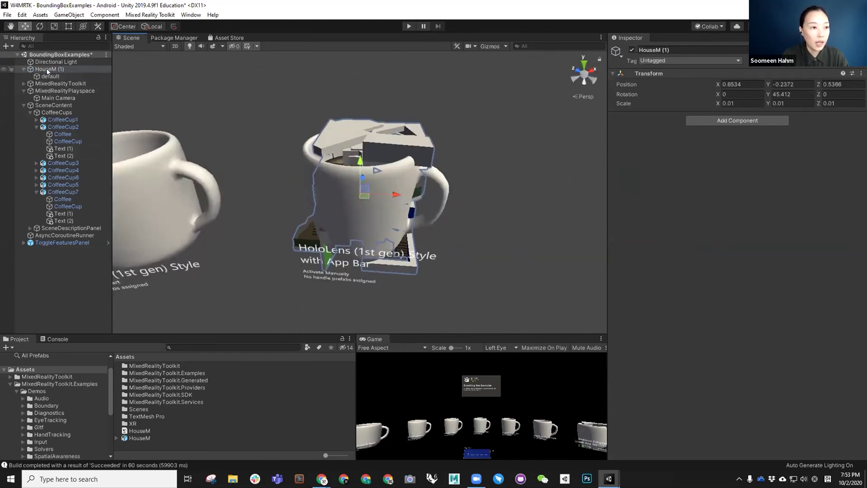
Step: Unpack the CoffeeCup7 prefab and collapse CoffeeCup2 in the hierarchy
right_click(61, 189)
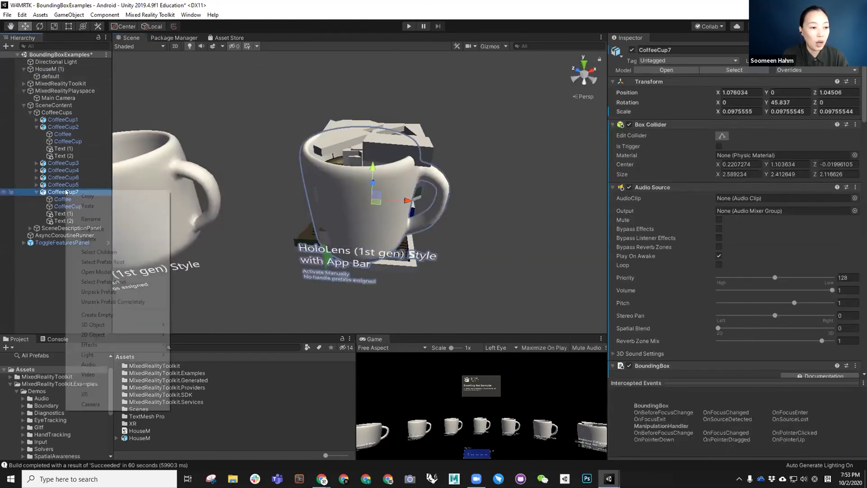
click(105, 291)
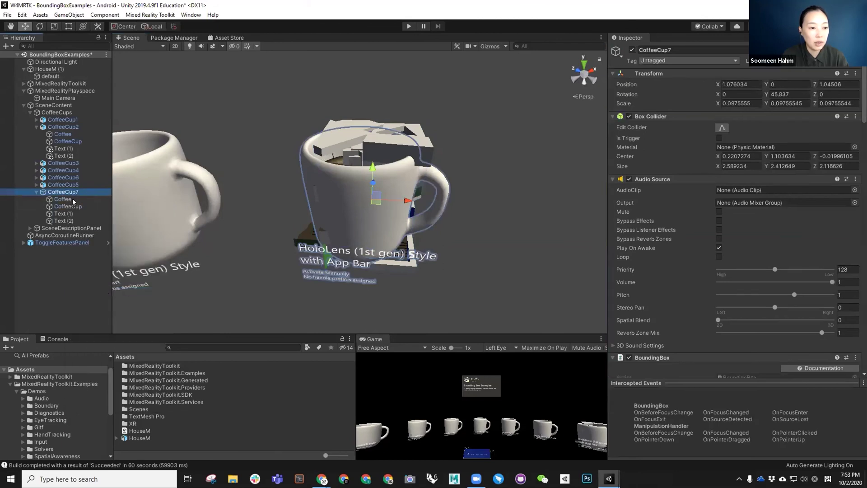
click(36, 127)
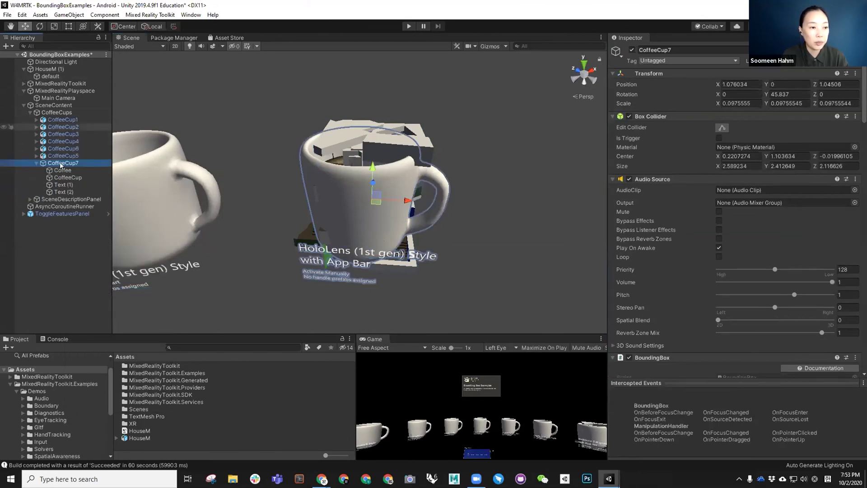
Step: Delete the Coffee and CoffeeCup child objects from CoffeeCup7, keeping its two text labels
click(62, 170)
click(63, 178)
click(63, 170)
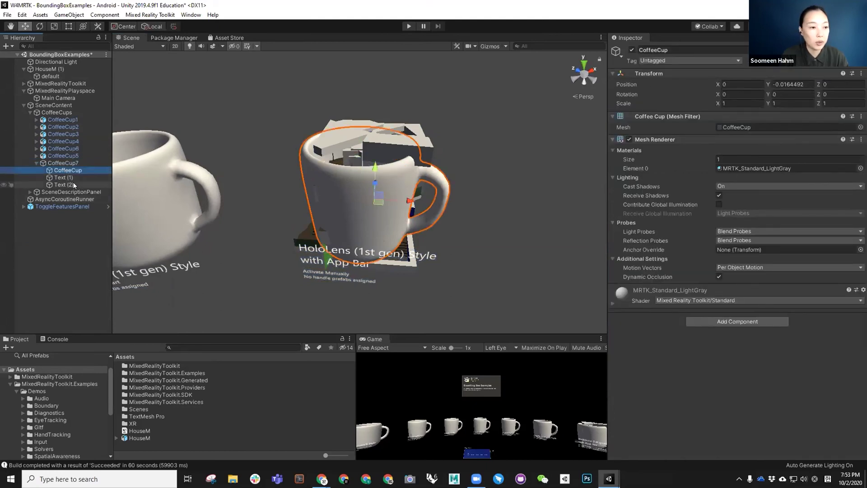
key(Delete)
Step: Review the components of the emptied CoffeeCup7, from its Box Collider and Audio Source to the BoundingBox settings
click(59, 164)
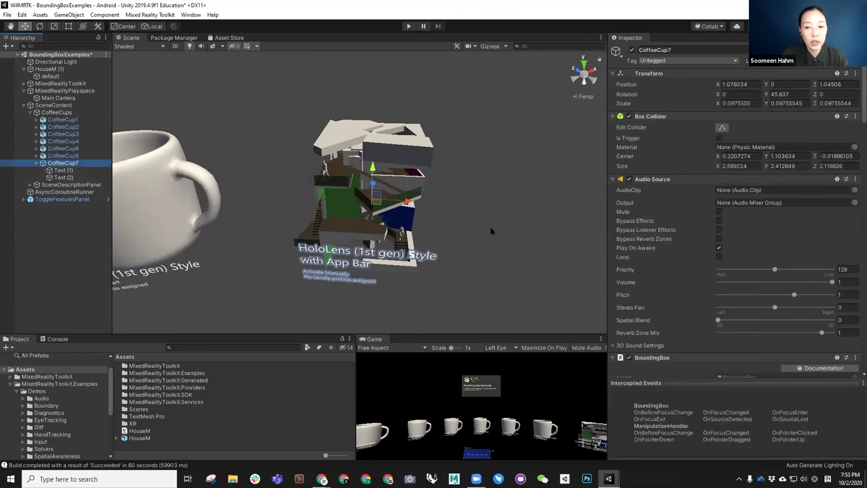
scroll(668, 275, down, 15)
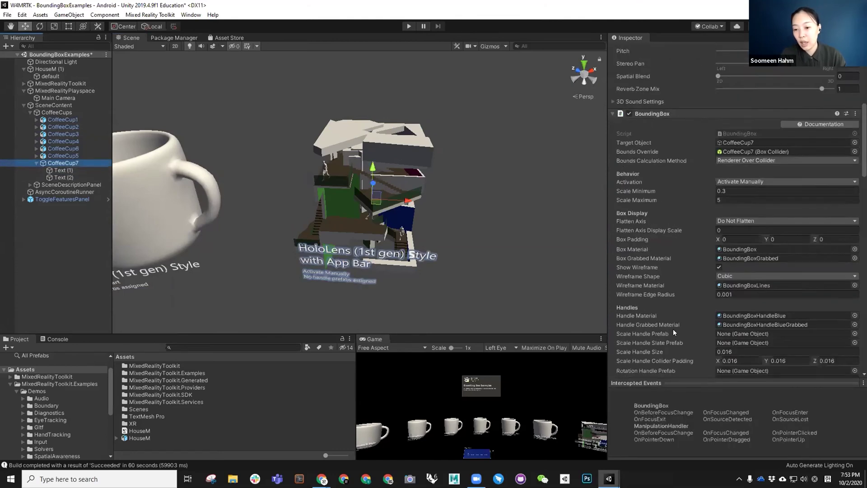
scroll(677, 323, up, 15)
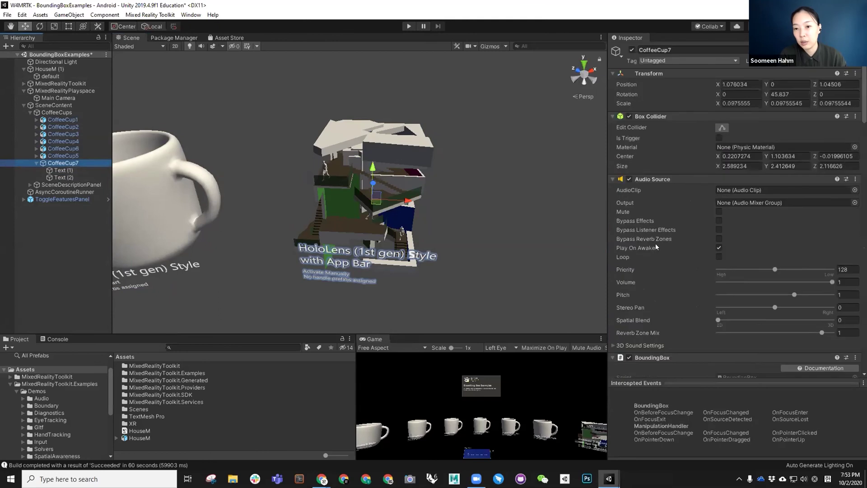
scroll(655, 129, down, 5)
scroll(653, 142, up, 5)
scroll(653, 141, down, 15)
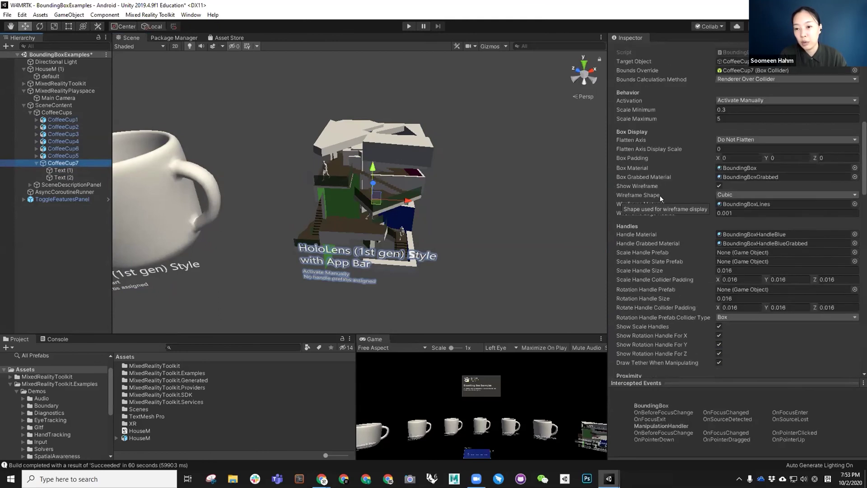
scroll(651, 214, up, 15)
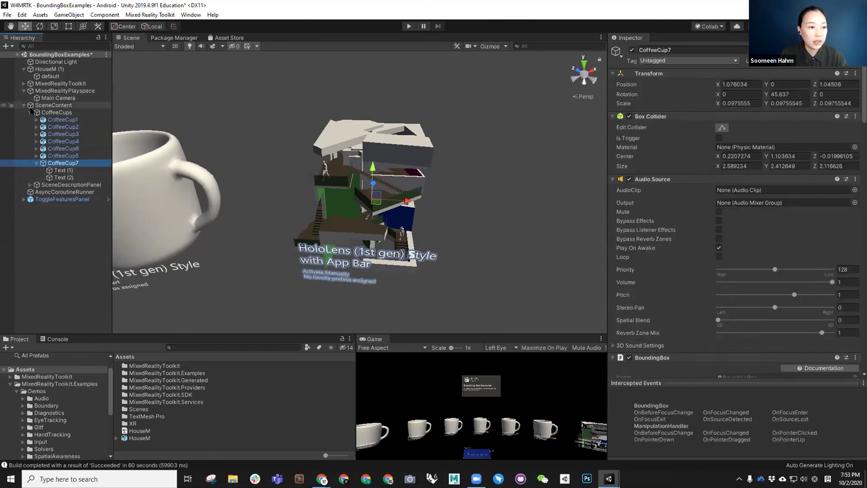
Step: Nest HouseM (1) under CoffeeCup7 and rename it House
click(52, 70)
drag(60, 169, 63, 163)
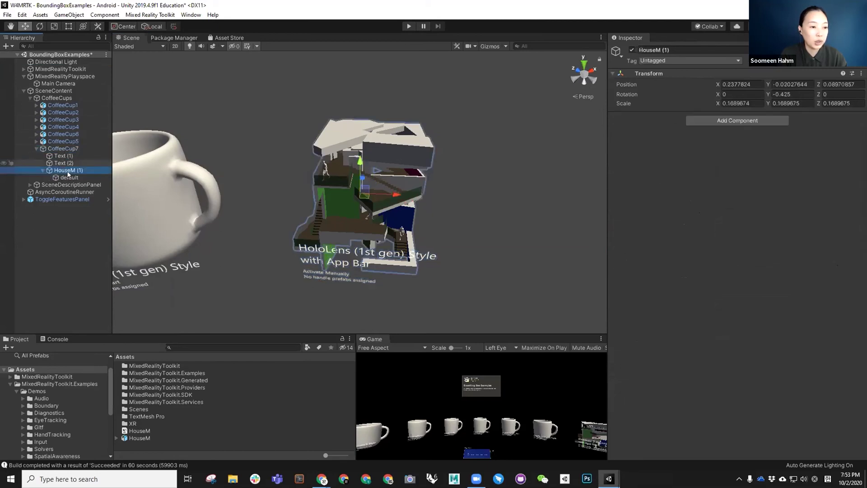
click(677, 49)
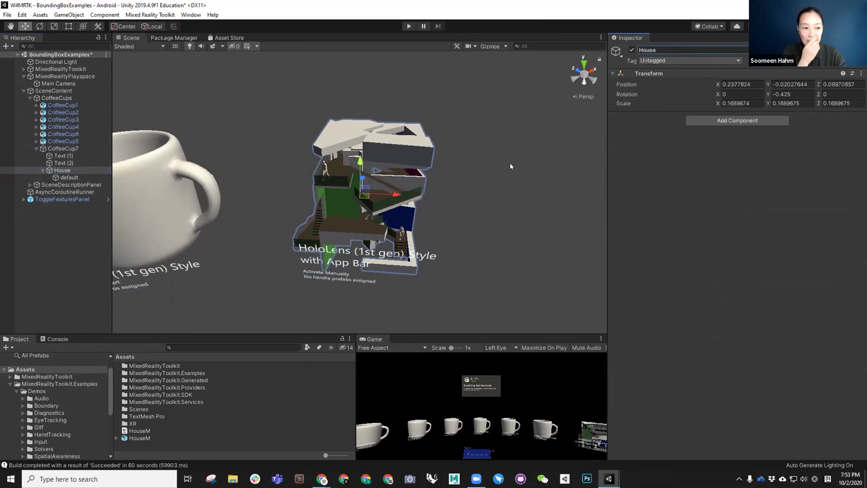
Step: Reorder House to be the first child of CoffeeCup7, above Text (1), and select the whole CoffeeCup7 group
drag(61, 169, 69, 153)
click(67, 148)
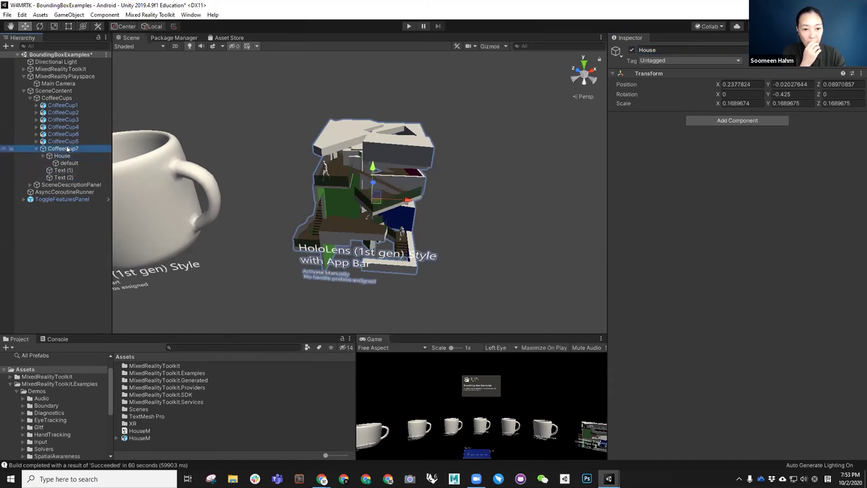
alt+drag(429, 230, 426, 252)
alt+drag(362, 225, 465, 226)
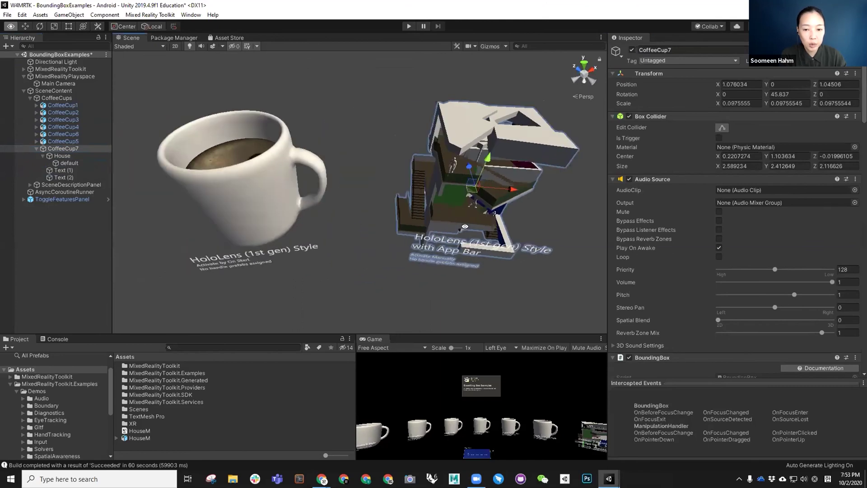
Step: Examine the BoundingBox and ManipulationHandler settings on CoffeeCup7, including handles, proximity, constraints and manipulation events
click(88, 150)
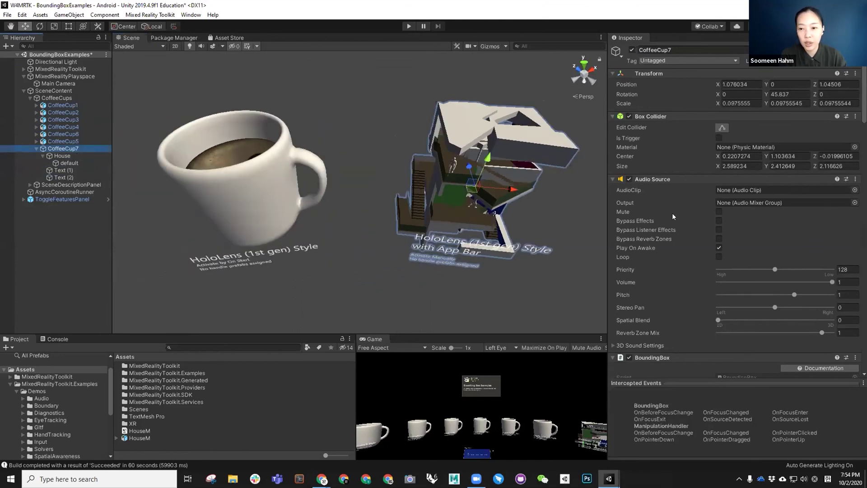
scroll(675, 197, down, 10)
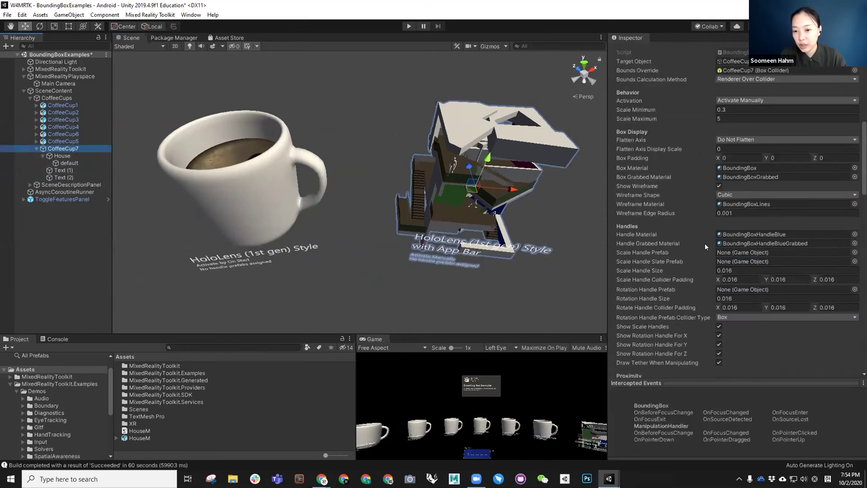
scroll(704, 243, up, 4)
scroll(702, 185, down, 12)
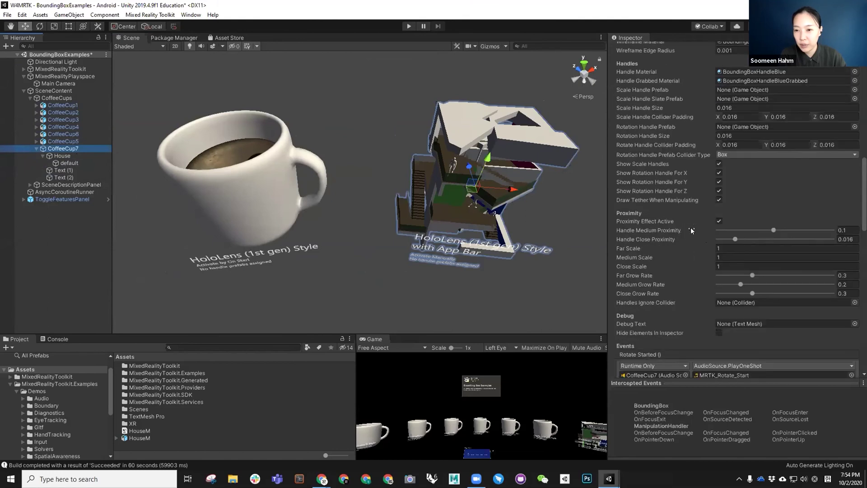
scroll(687, 255, down, 6)
scroll(687, 256, down, 8)
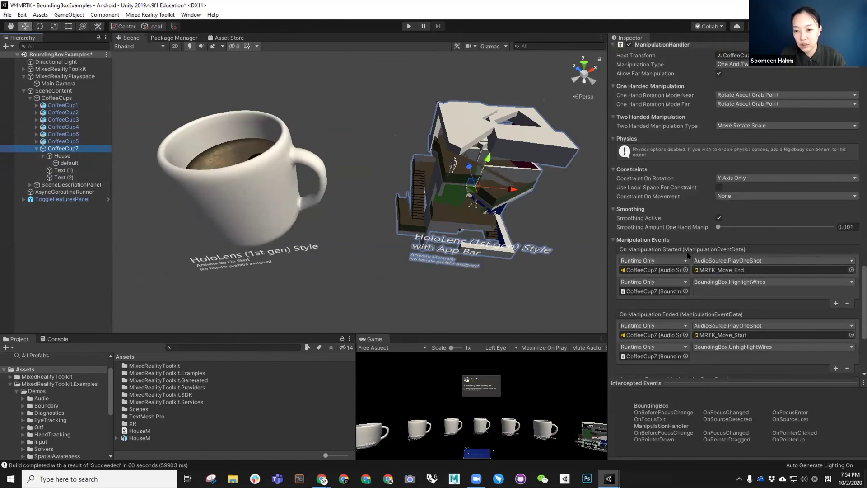
scroll(687, 256, up, 20)
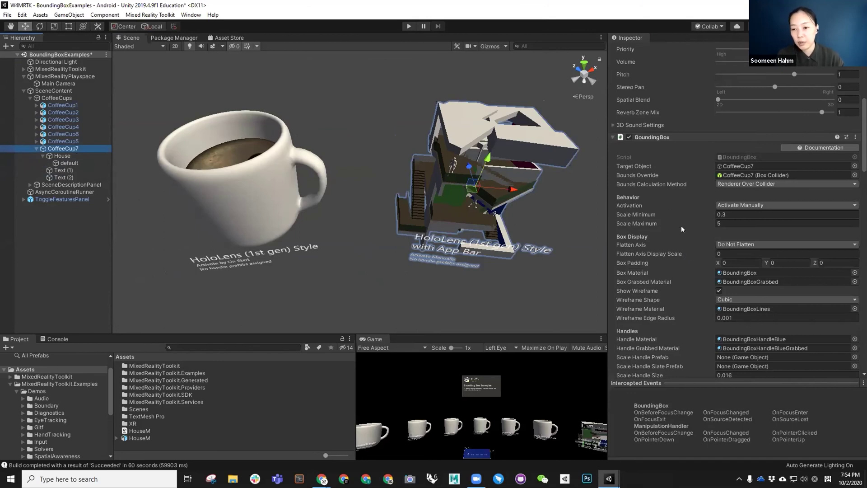
scroll(679, 218, down, 5)
scroll(681, 219, up, 5)
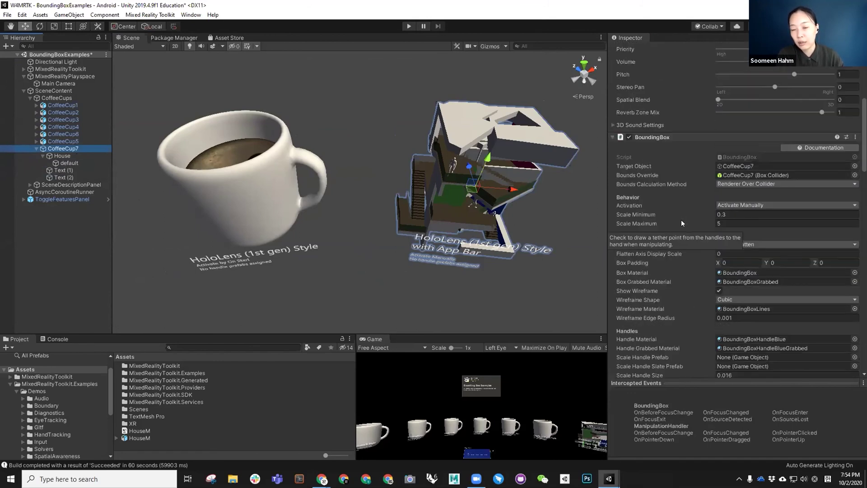
scroll(679, 222, up, 10)
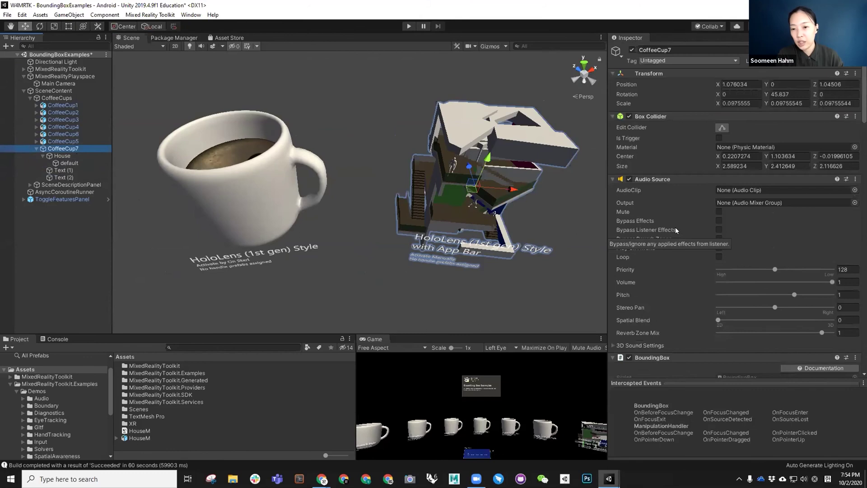
Step: Compare the house in CoffeeCup7 with the neighbouring cups in the scene and select CoffeeCup6
key(alt)
alt+drag(493, 203, 325, 190)
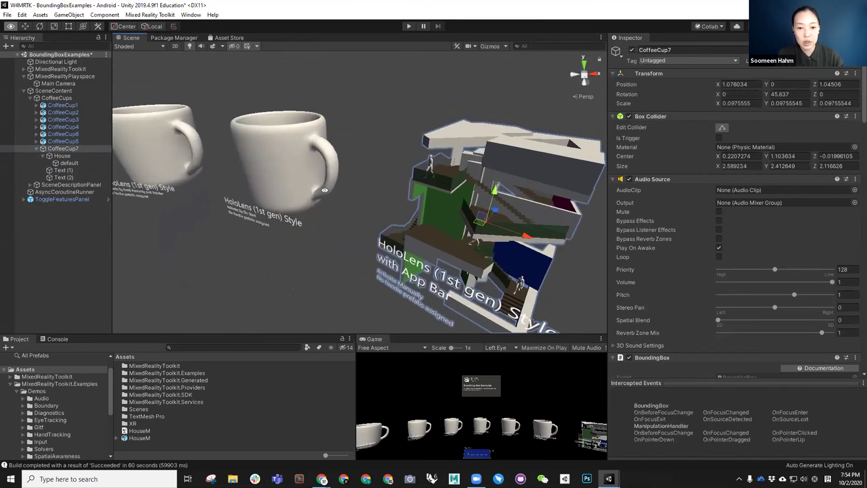
scroll(402, 201, down, 5)
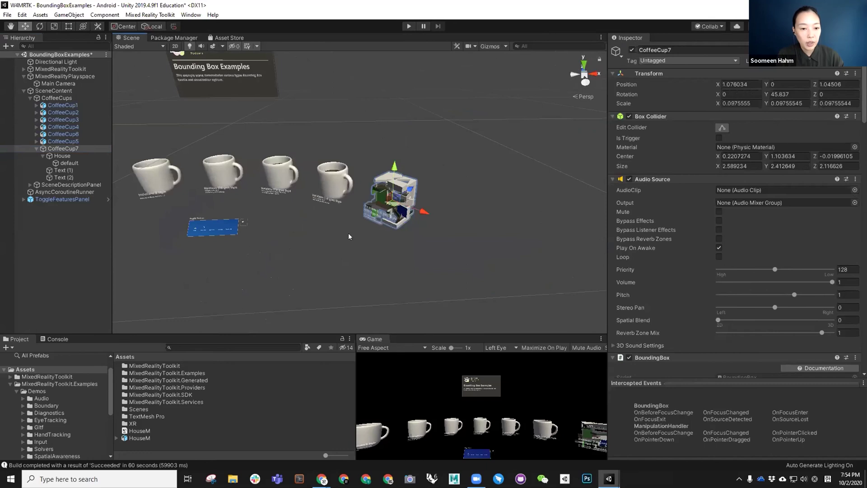
scroll(372, 200, up, 5)
middle_drag(324, 201, 450, 187)
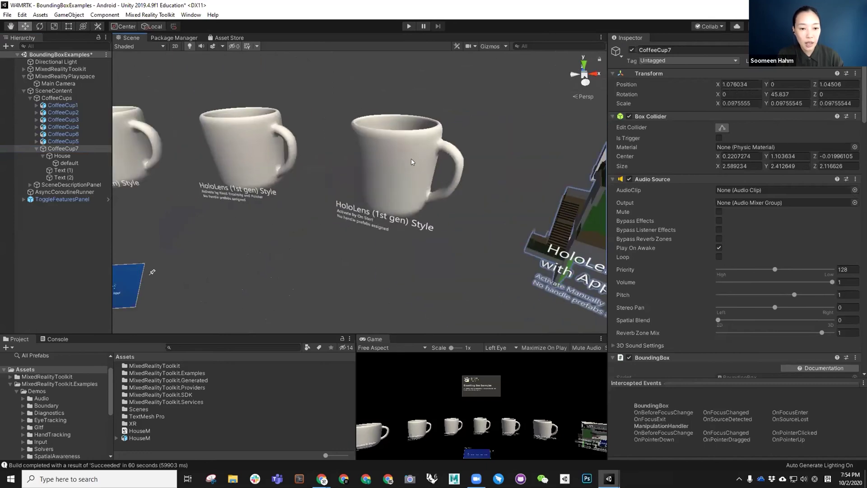
click(411, 162)
alt+drag(440, 203, 483, 208)
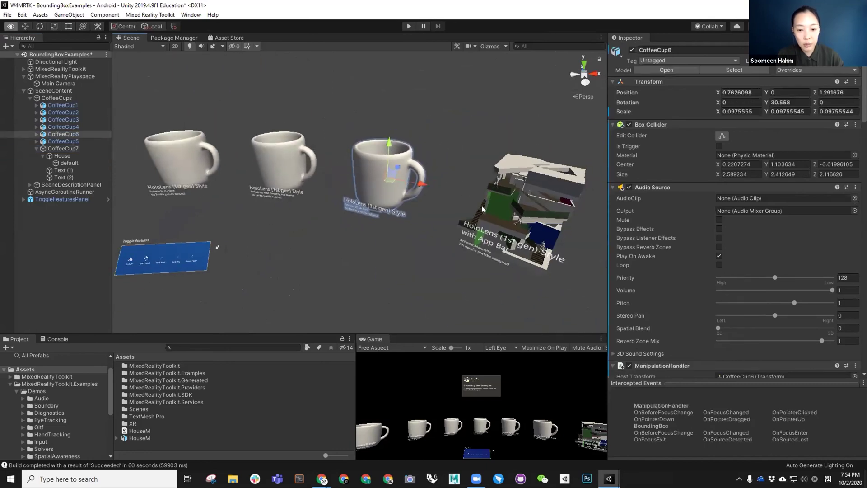
alt+drag(315, 219, 343, 216)
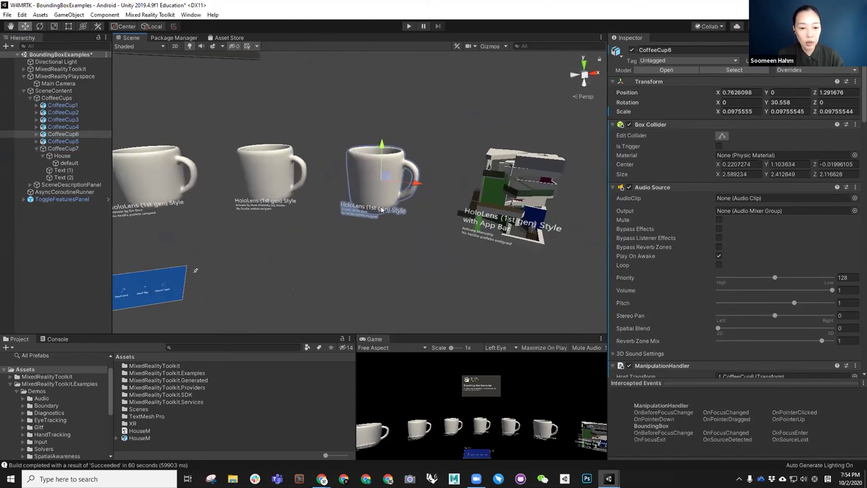
Step: Compare the example mugs and their style labels along the row with the house model at the end
middle_drag(287, 215, 413, 150)
scroll(331, 180, up, 1)
alt+drag(331, 180, 318, 136)
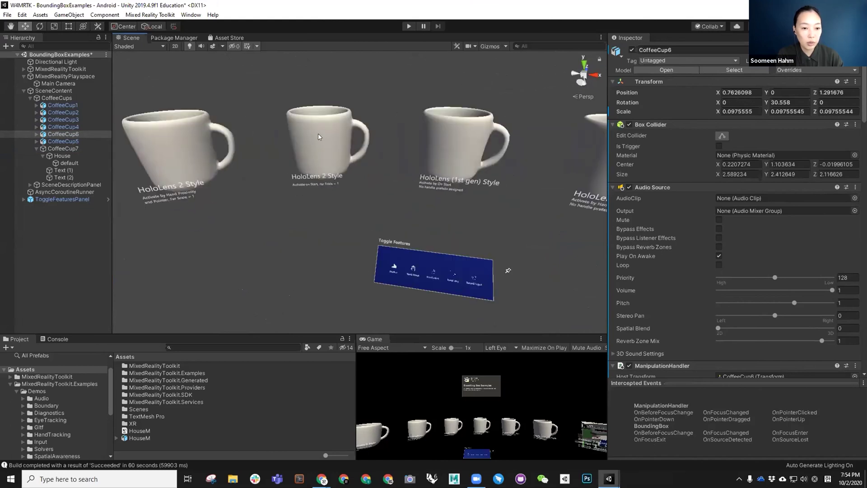
alt+right_drag(356, 182, 349, 133)
alt+drag(438, 190, 448, 217)
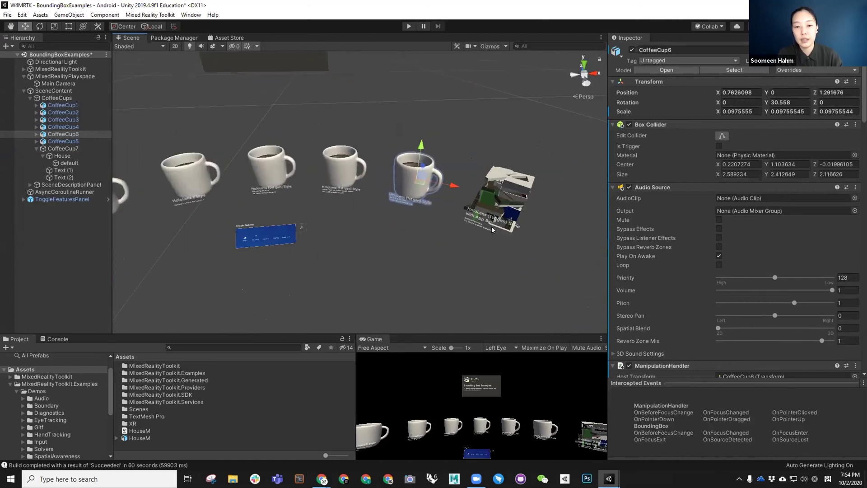
alt+drag(411, 224, 459, 150)
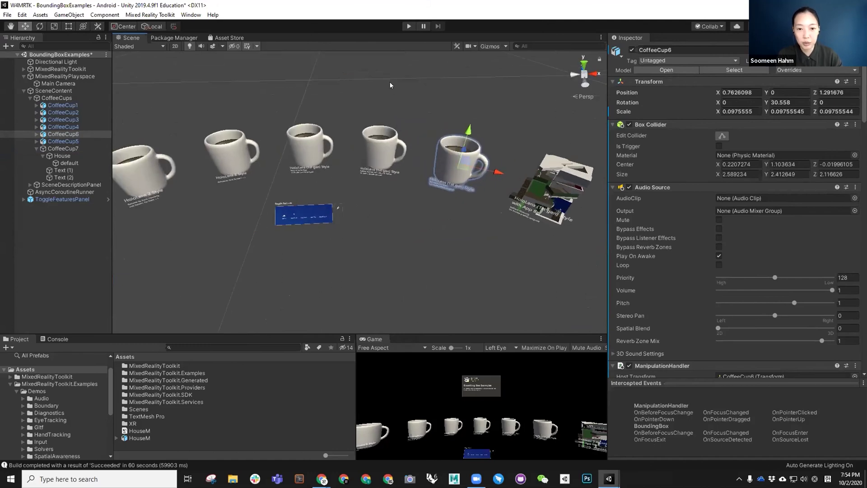
alt+drag(397, 233, 507, 162)
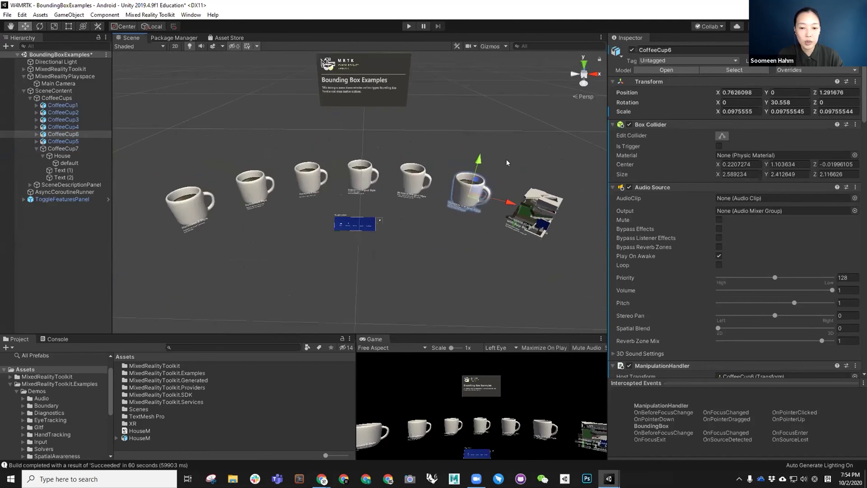
Step: Select the whole CoffeeCup7 group and show the gizmos to examine how its box collider encloses the house
click(438, 229)
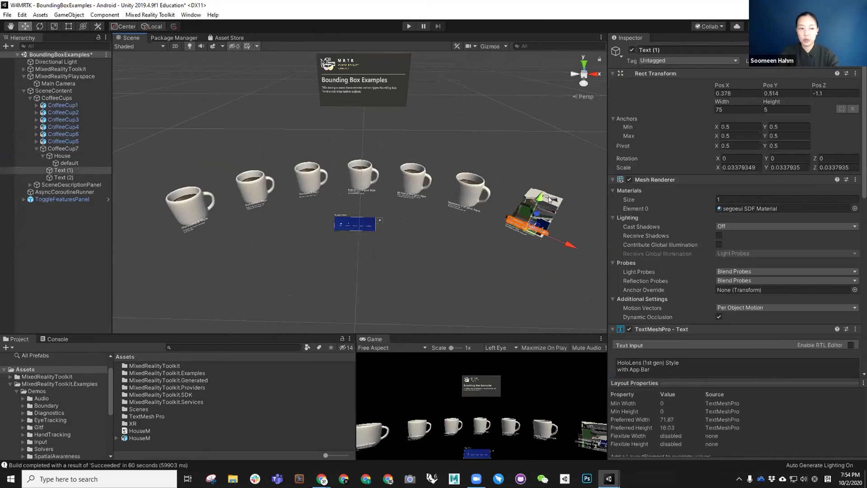
click(68, 149)
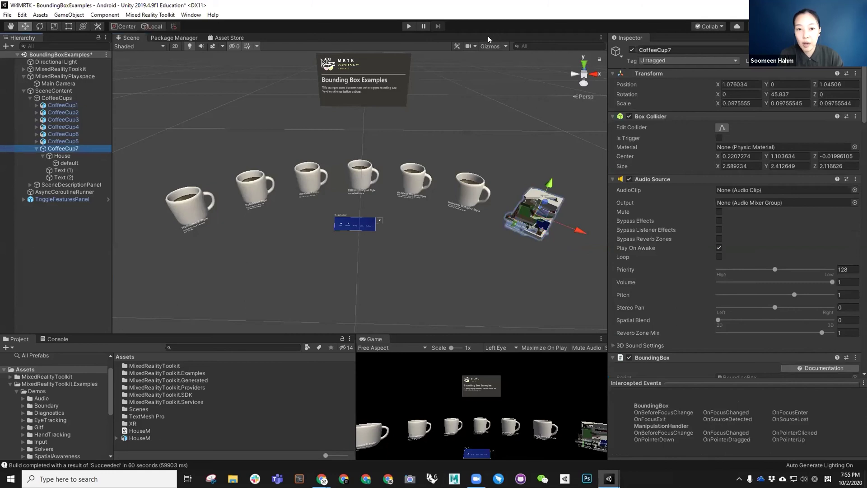
click(487, 48)
middle_drag(487, 154, 414, 154)
scroll(444, 188, up, 5)
alt+drag(470, 194, 453, 149)
alt+drag(483, 198, 470, 211)
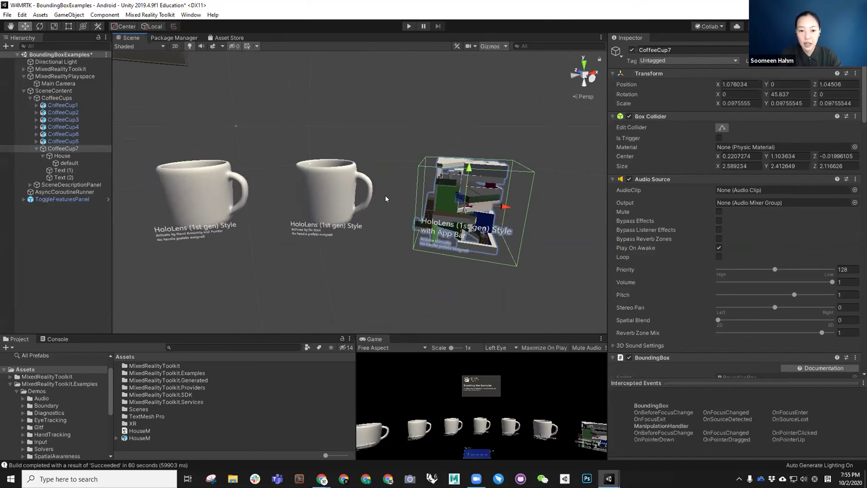
alt+drag(461, 175, 457, 197)
alt+drag(413, 227, 455, 156)
Step: Try a slight move of CoffeeCup7, undo it, and compare the House child with its parent group's bounds
middle_drag(455, 157, 398, 167)
drag(446, 178, 450, 179)
key(ctrl+z)
click(68, 156)
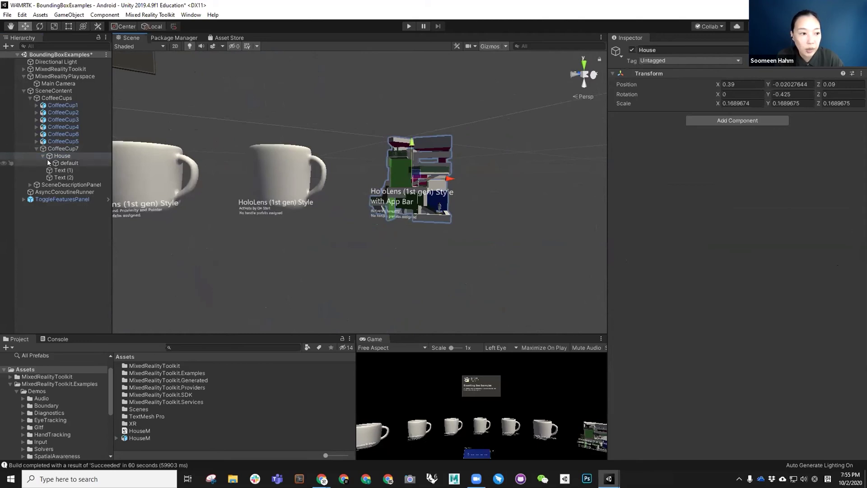
click(436, 166)
mouse_move(437, 166)
alt+mouse_down()
mouse_move(445, 189)
mouse_move(460, 175)
mouse_move(447, 168)
alt+mouse_up()
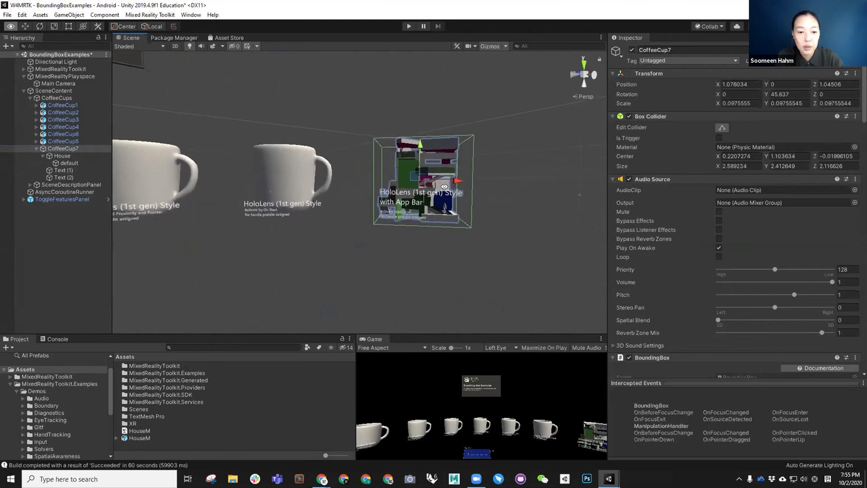
Step: Hide the scene gizmos and review the full row of mugs with the house in place of the seventh
key(f)
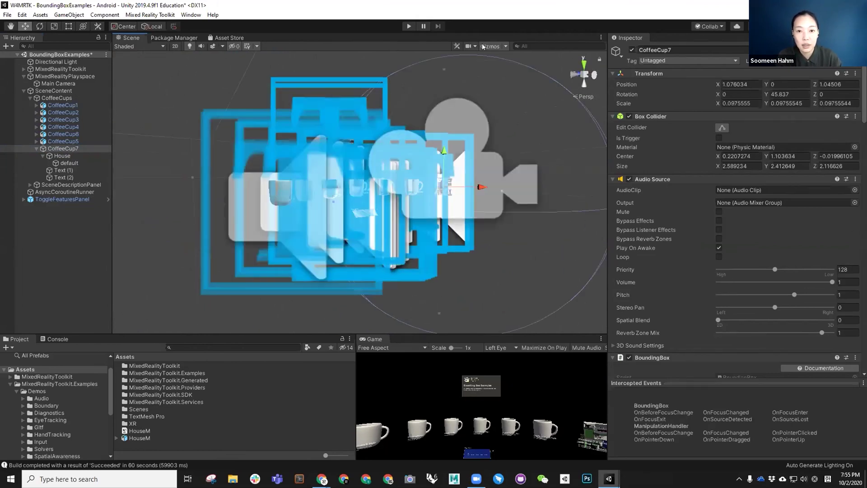
click(482, 47)
alt+drag(422, 170, 424, 208)
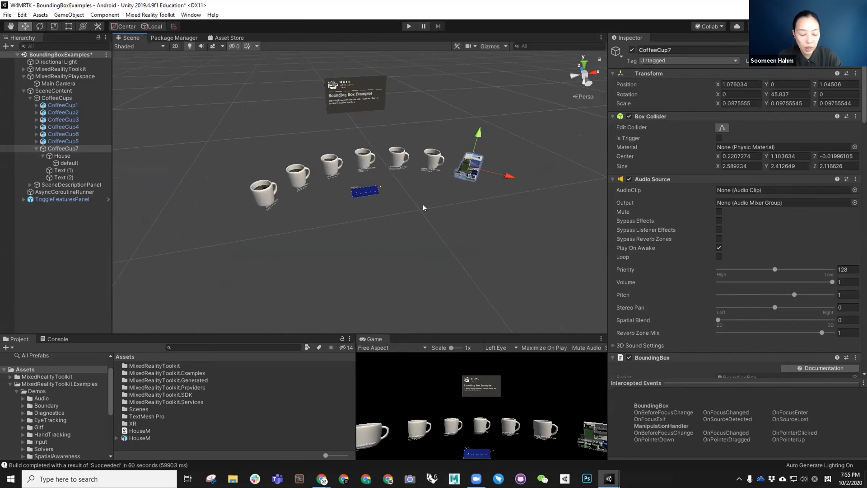
key(f)
alt+middle_drag(362, 194, 478, 194)
alt+right_drag(478, 194, 326, 190)
alt+middle_drag(395, 183, 483, 181)
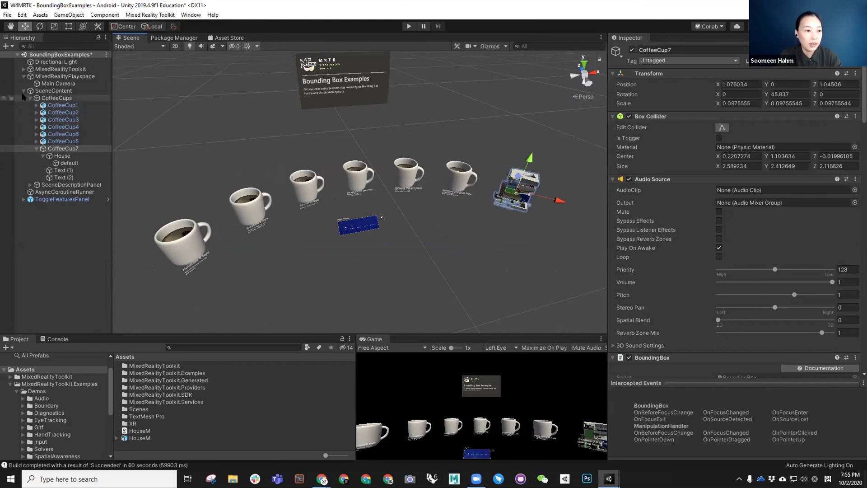
Step: Collapse CoffeeCup7, SceneContent and MixedRealityPlayspace in the scene hierarchy
click(36, 149)
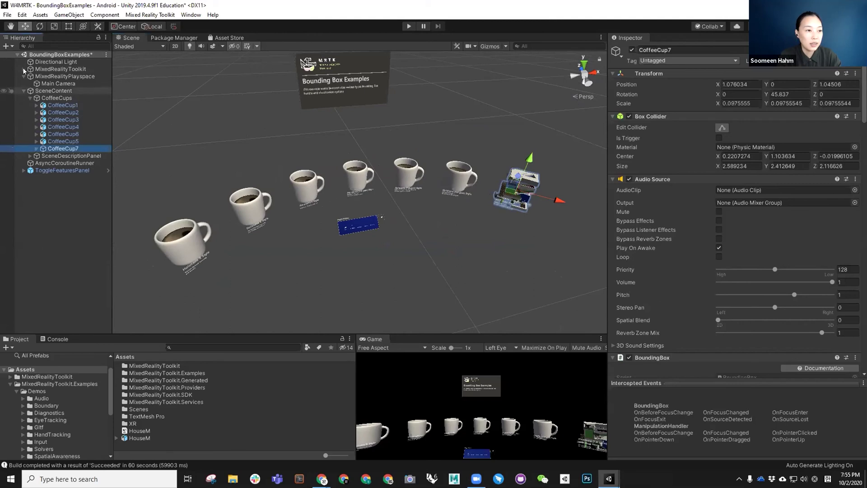
click(24, 91)
click(24, 77)
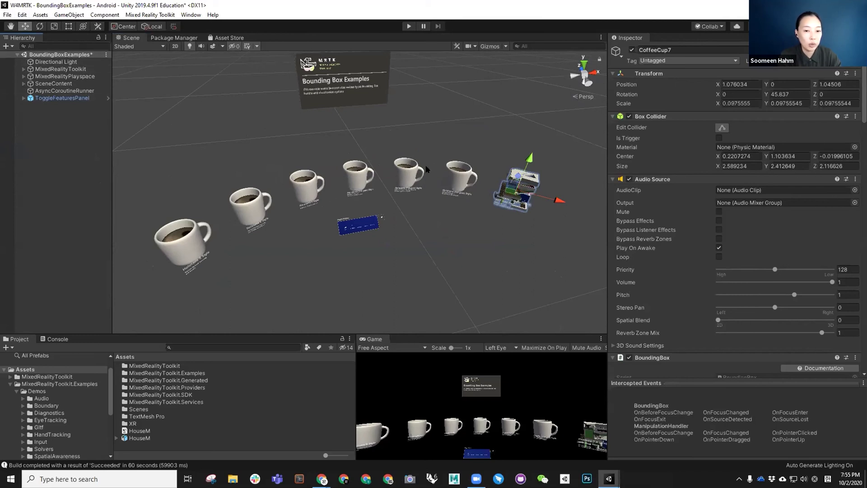
Step: Save the modified scene as a new scene named CoffeeNHouseExample in the Assets/Scenes folder
alt+drag(367, 211, 345, 153)
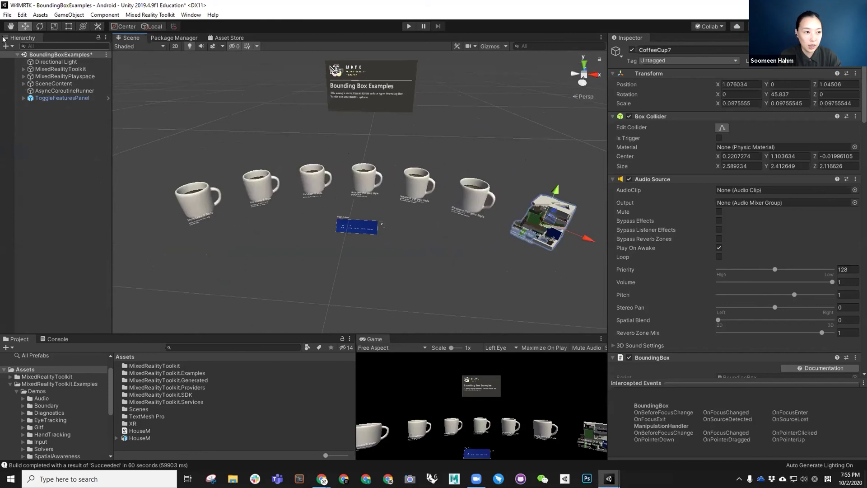
click(7, 14)
click(28, 58)
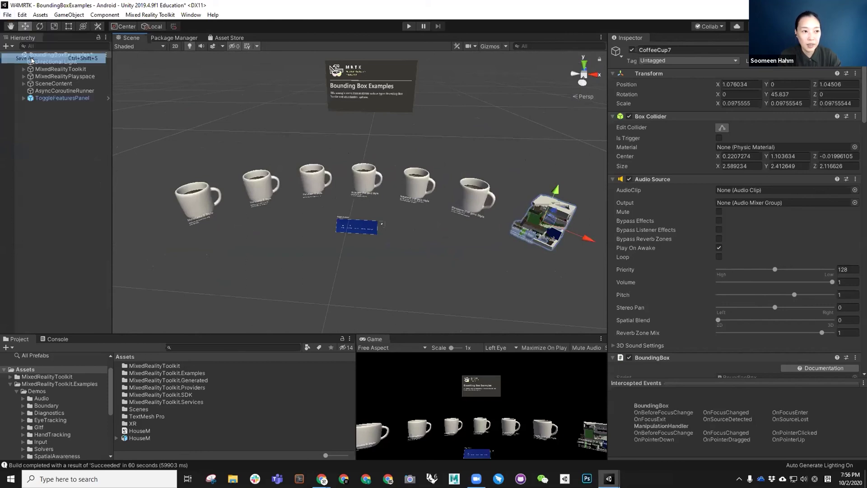
click(92, 142)
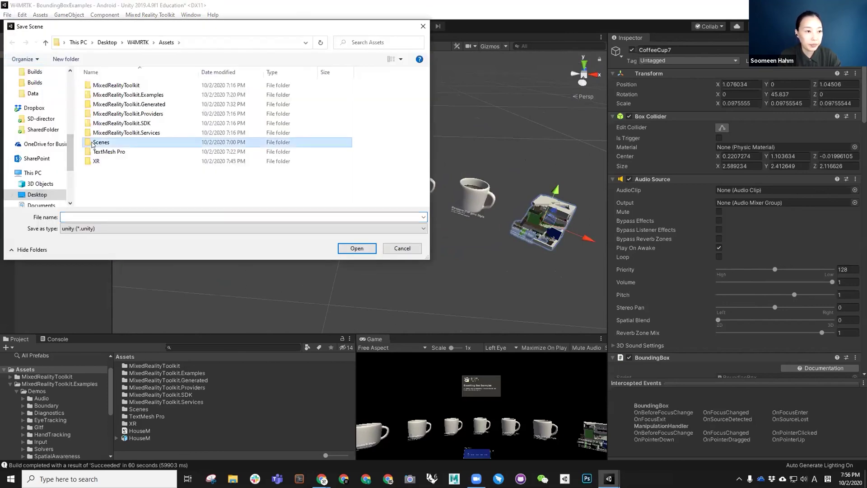
double_click(96, 143)
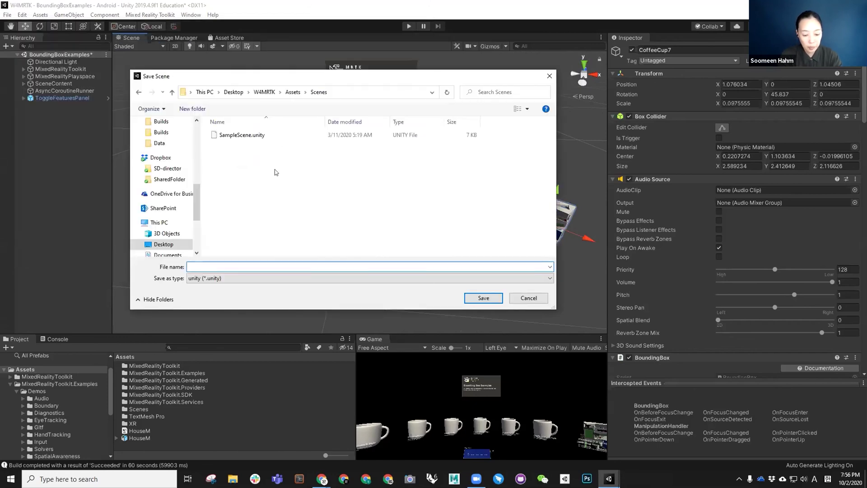
text(Cif)
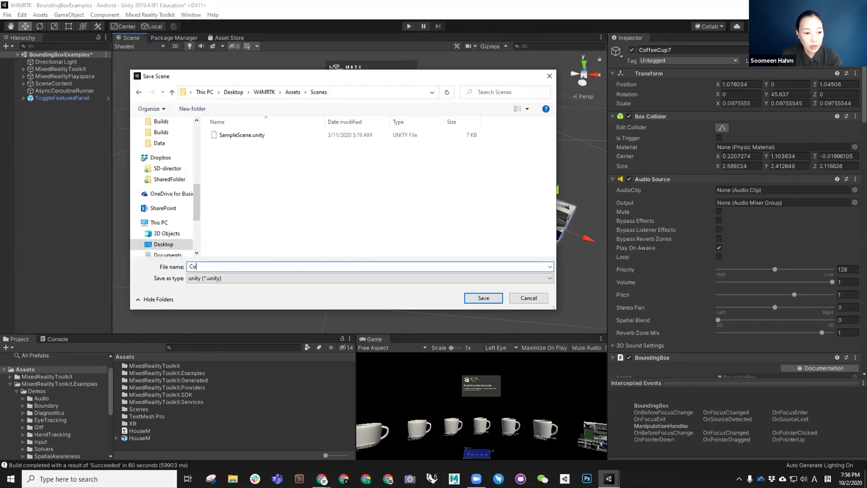
key(BackSpace)
key(BackSpace)
text(fee)
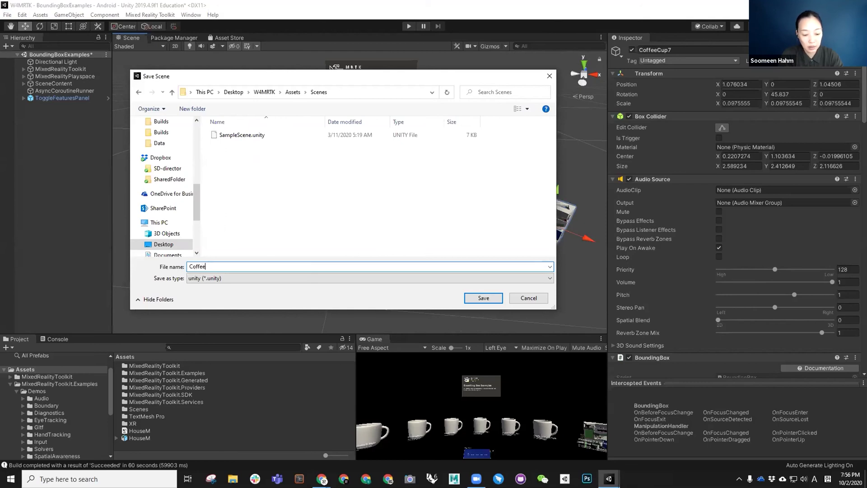
text(NHouseExample)
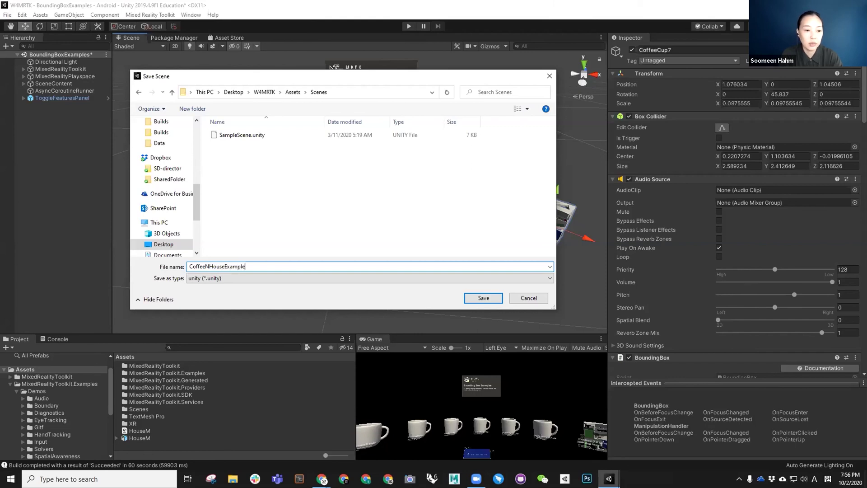
key(Return)
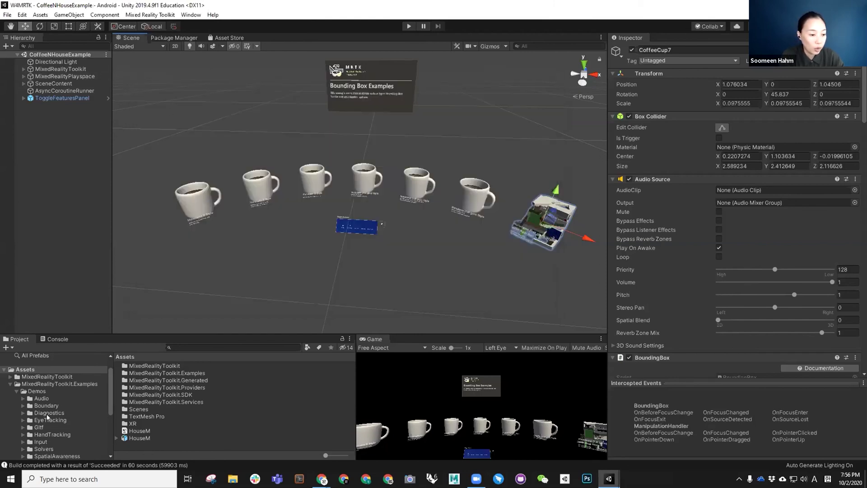
Step: Open the original BoundingBoxExamples scene from Demos/UX/BoundingBox/Scenes and check its row of mugs
scroll(28, 407, down, 2)
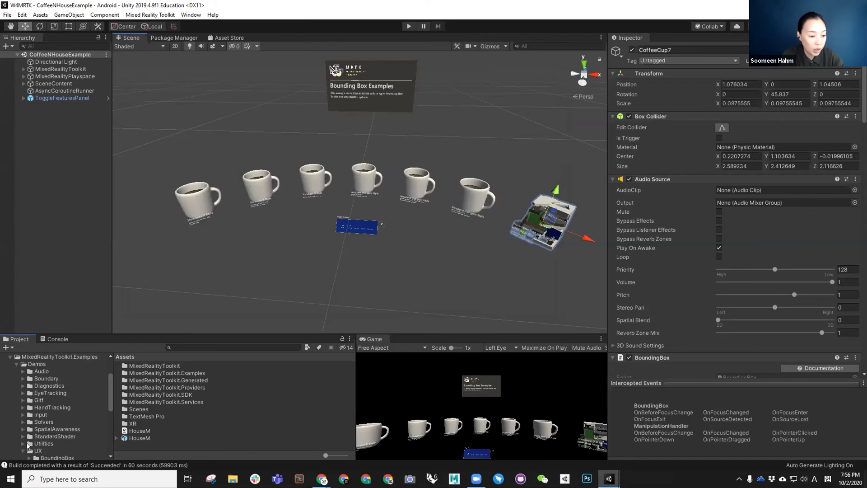
click(23, 450)
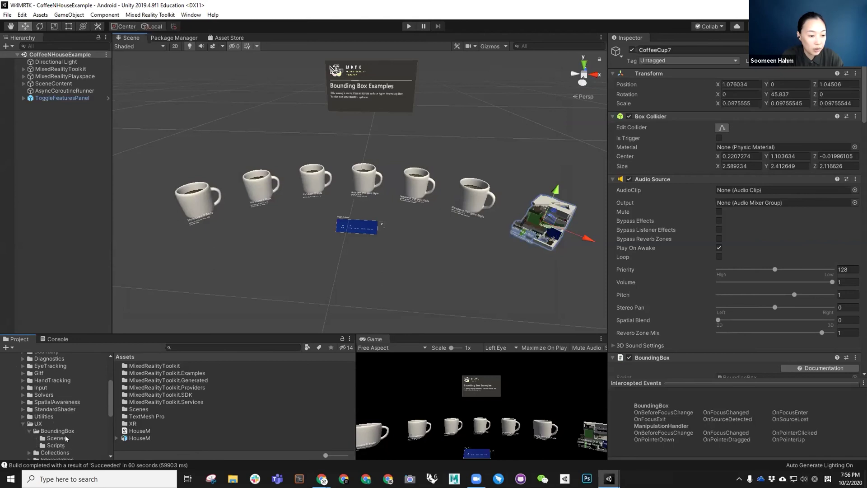
click(65, 438)
double_click(156, 366)
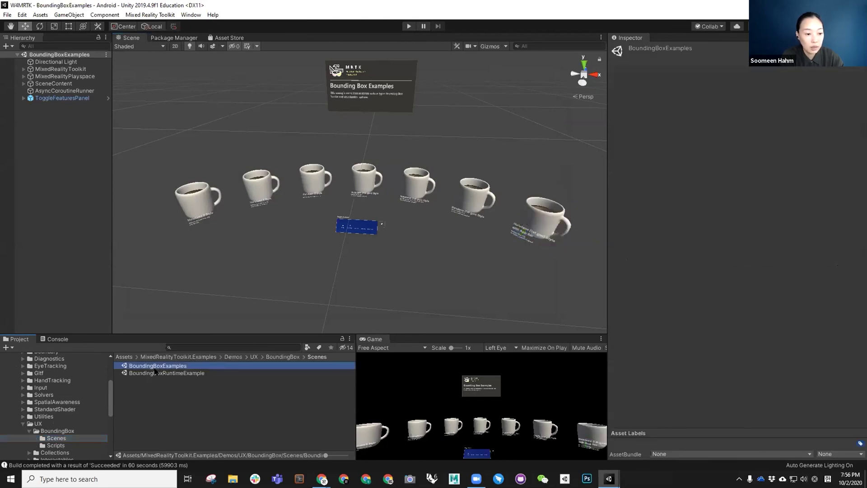
alt+drag(322, 228, 398, 221)
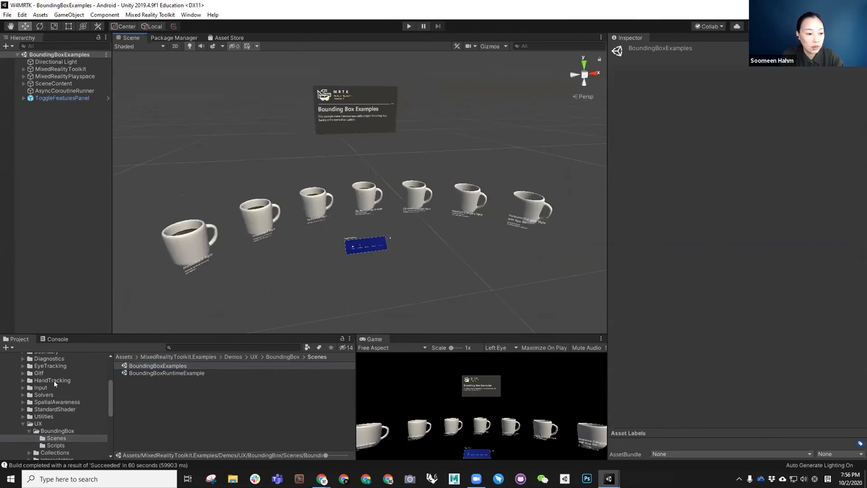
Step: Collapse MixedRealityToolkit.Examples, reopen the CoffeeNHouseExample scene from Assets/Scenes and look over the house beside the mugs
scroll(53, 383, up, 5)
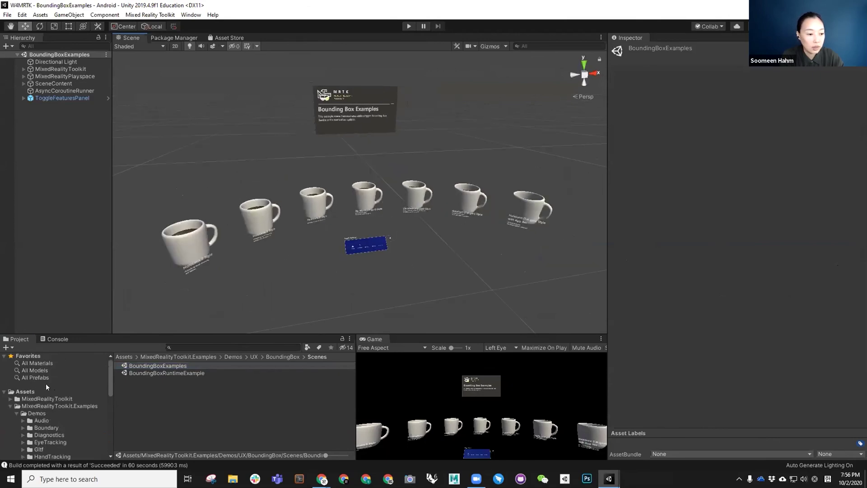
click(10, 409)
scroll(18, 440, down, 1)
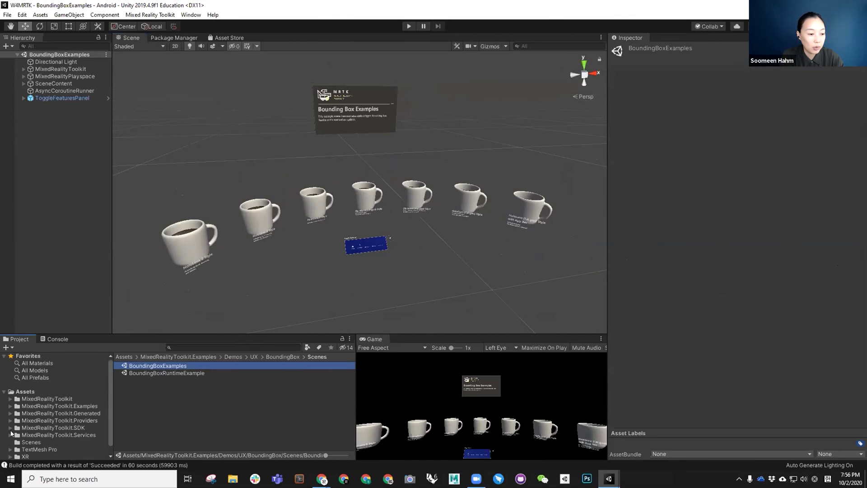
click(26, 433)
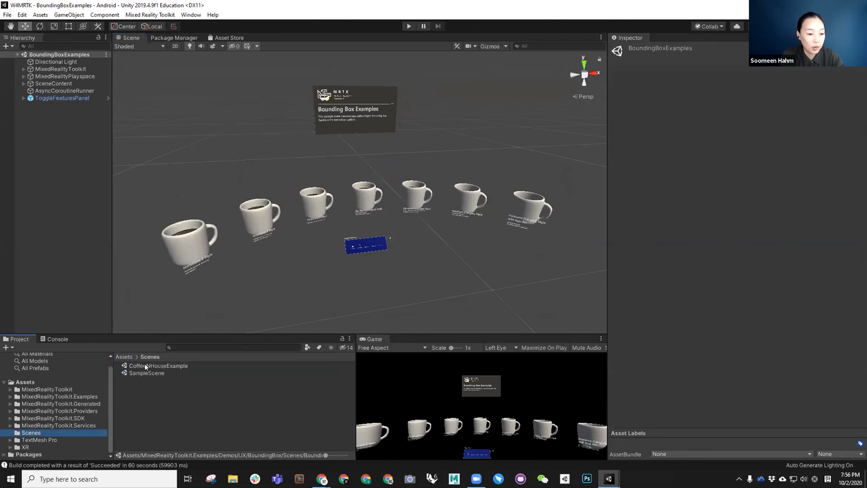
click(144, 366)
double_click(146, 366)
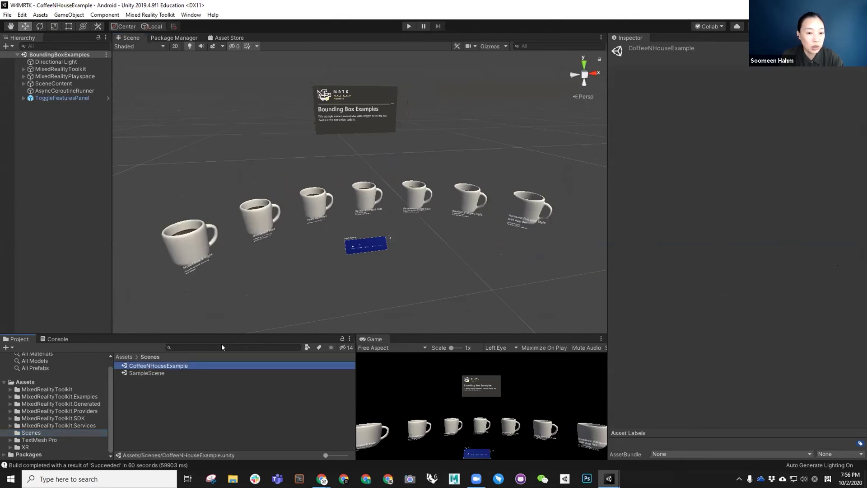
alt+drag(449, 240, 316, 286)
alt+drag(341, 250, 320, 219)
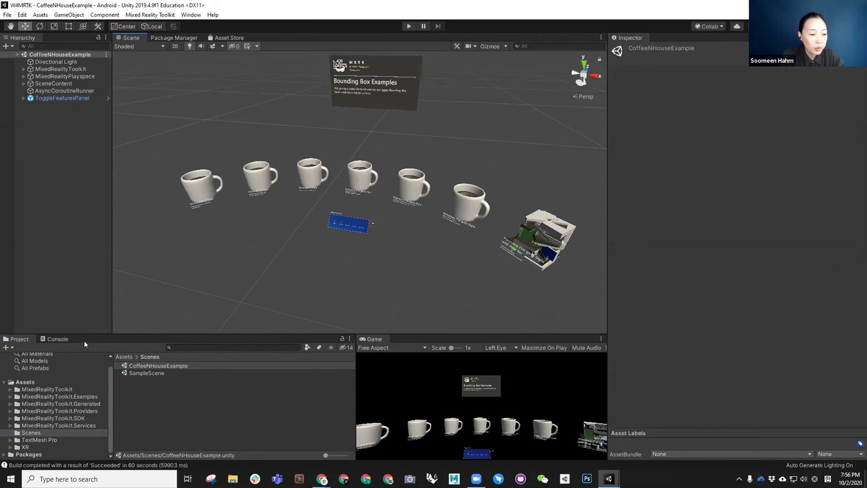
Step: Open the HandInteractionExamples scene from MixedRealityToolkit.Examples/Demos/HandTracking/Scenes
drag(86, 331, 100, 228)
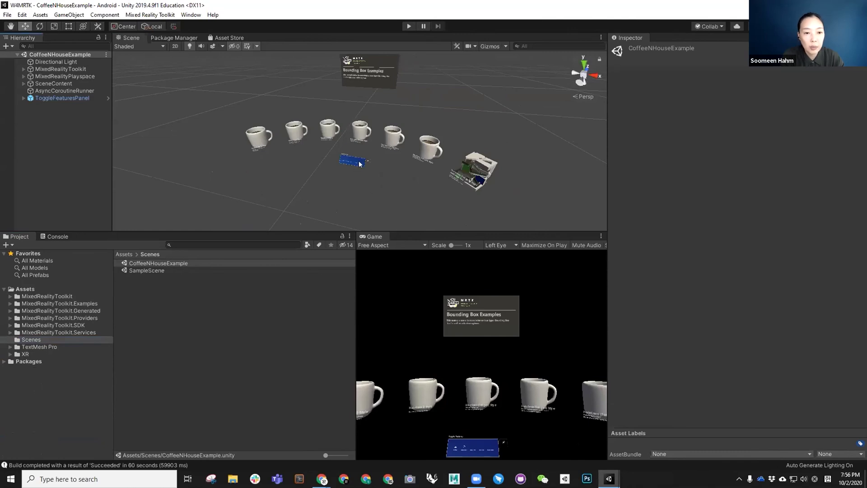
scroll(340, 137, up, 5)
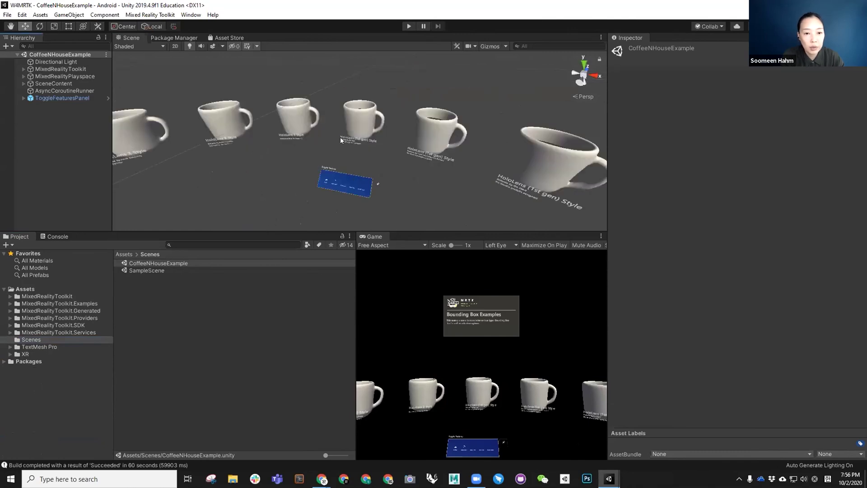
click(11, 305)
click(23, 397)
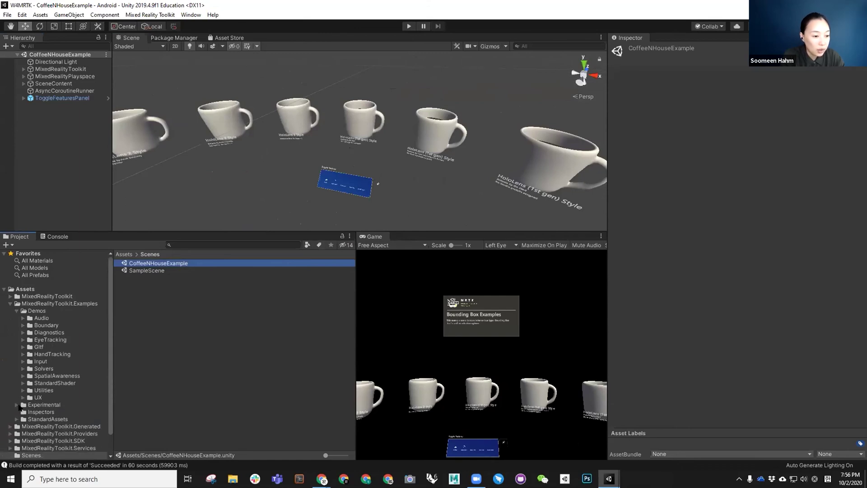
click(23, 354)
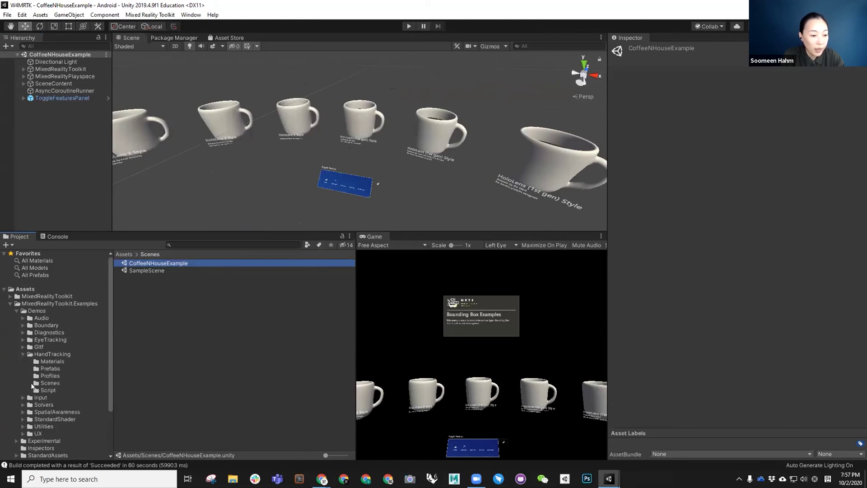
click(31, 382)
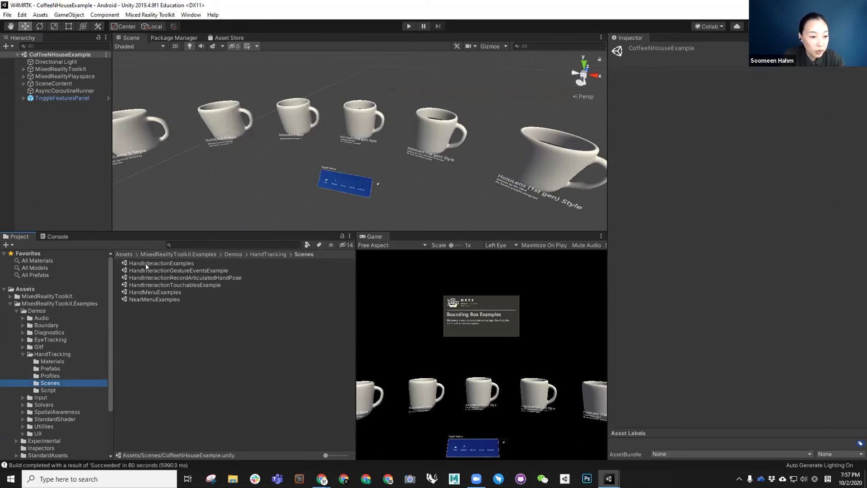
click(150, 265)
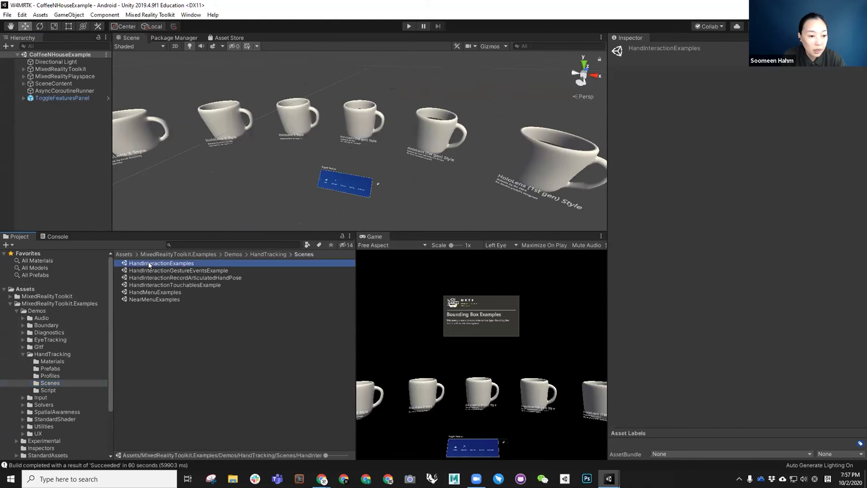
double_click(155, 264)
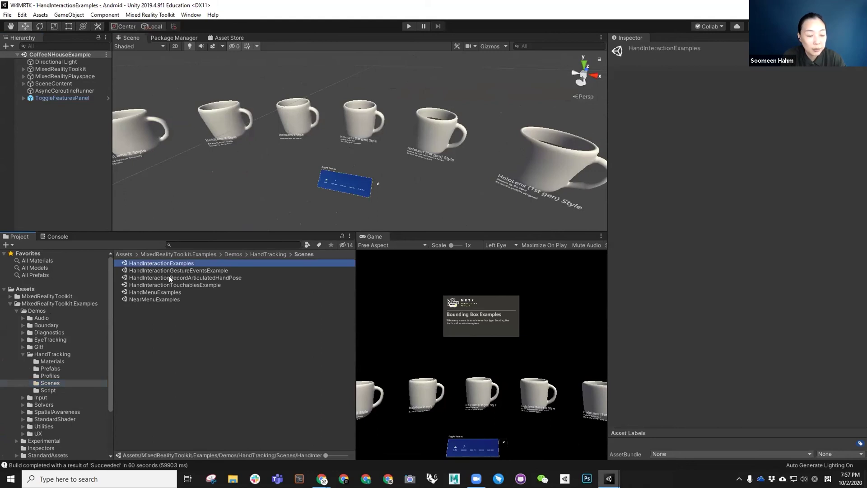
Step: Enlarge the scene view and look over the arc of hand interaction exhibits from several angles
drag(265, 232, 277, 344)
scroll(304, 276, down, 6)
alt+drag(305, 256, 418, 205)
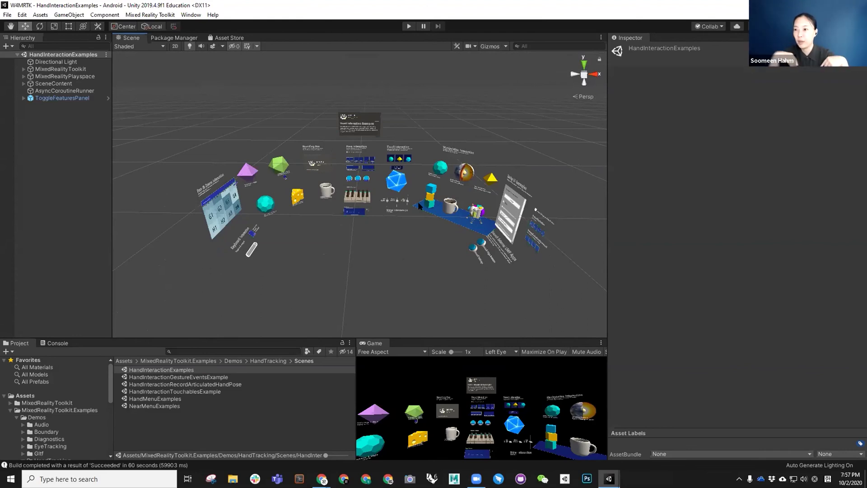
alt+drag(420, 254, 399, 283)
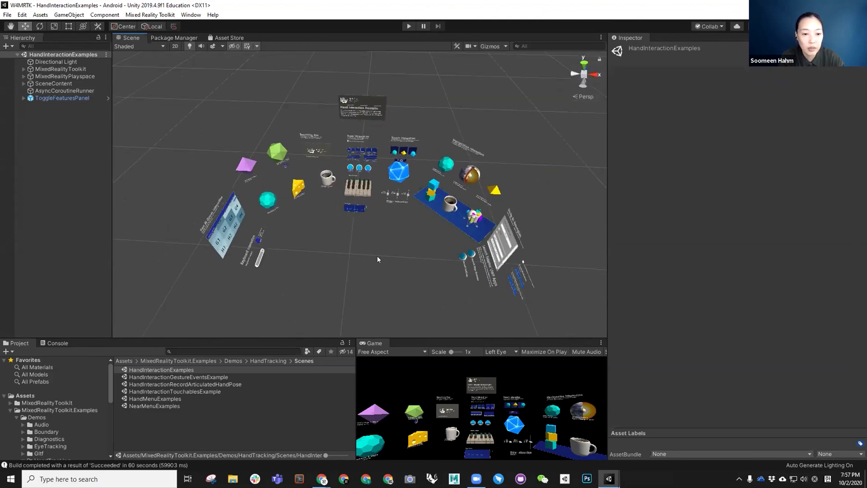
alt+drag(127, 188, 349, 278)
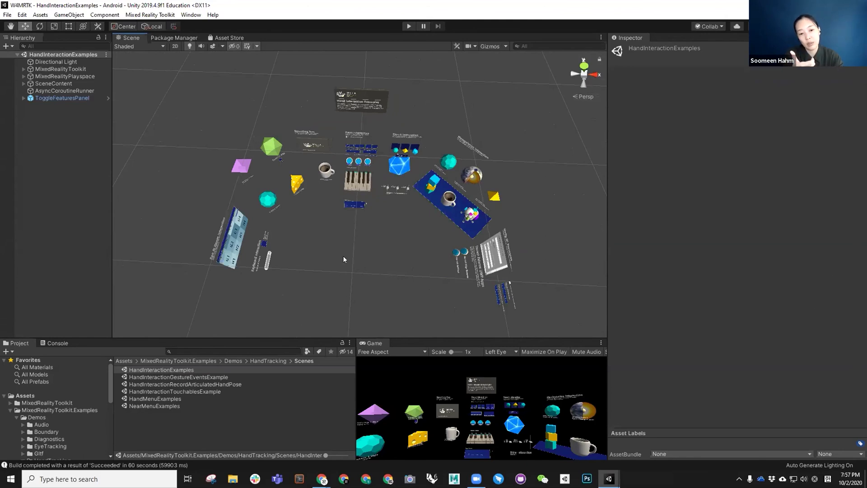
alt+drag(364, 262, 367, 102)
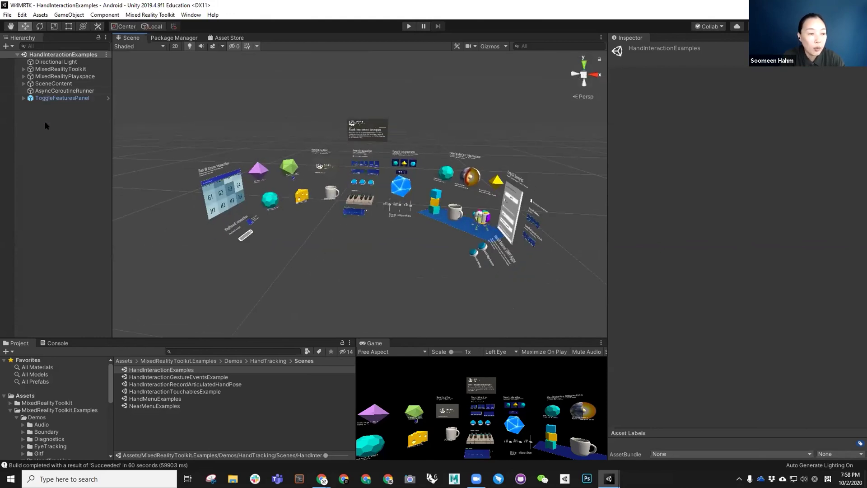
Step: Review the Android build settings and the Player's product name and other settings, then close both windows
click(7, 14)
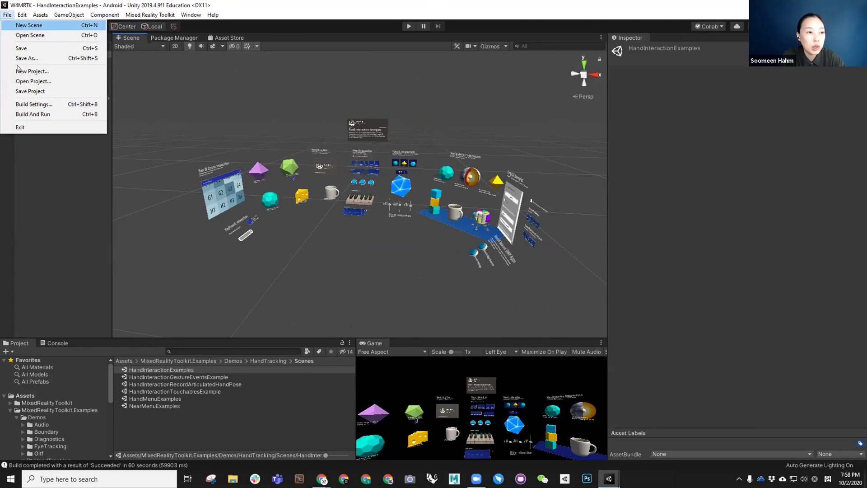
click(27, 104)
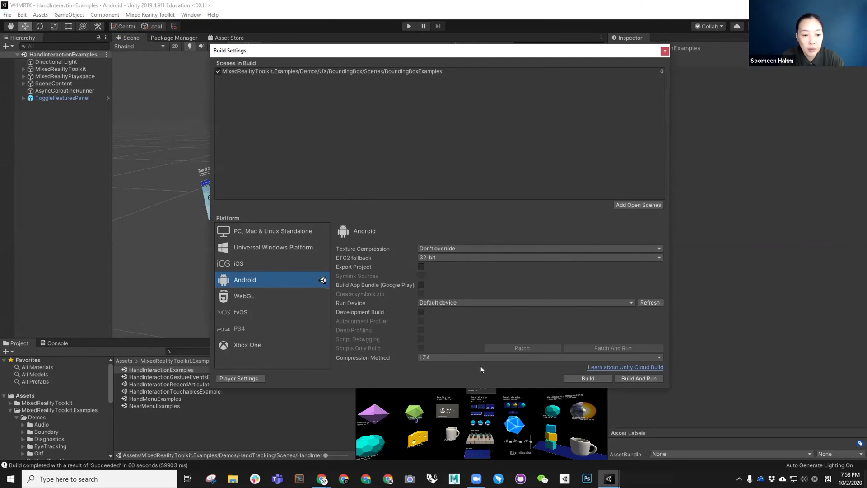
click(240, 378)
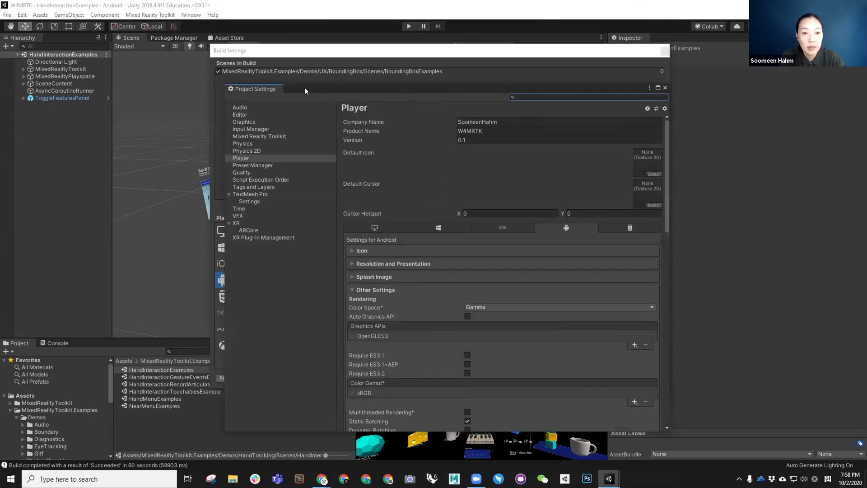
drag(310, 87, 324, 79)
scroll(490, 284, down, 8)
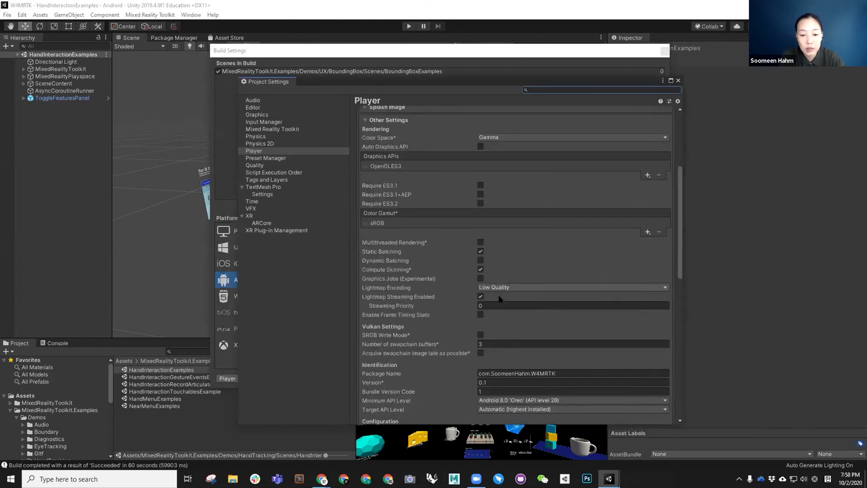
scroll(470, 334, up, 8)
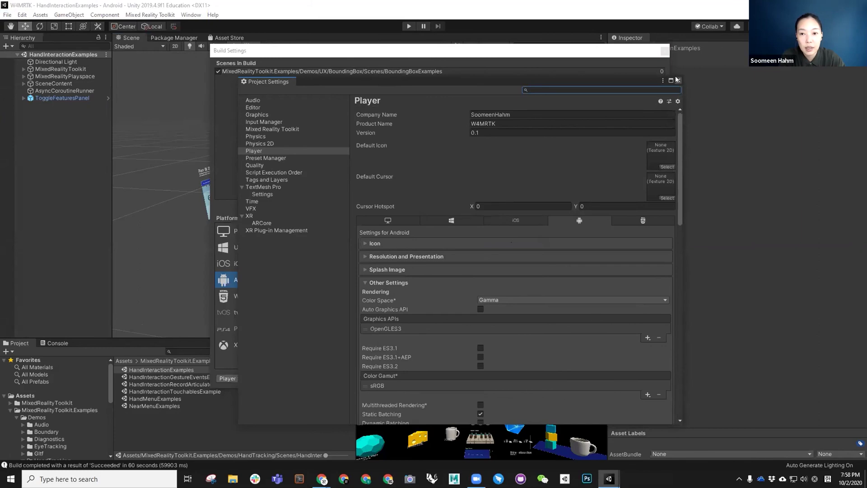
click(480, 125)
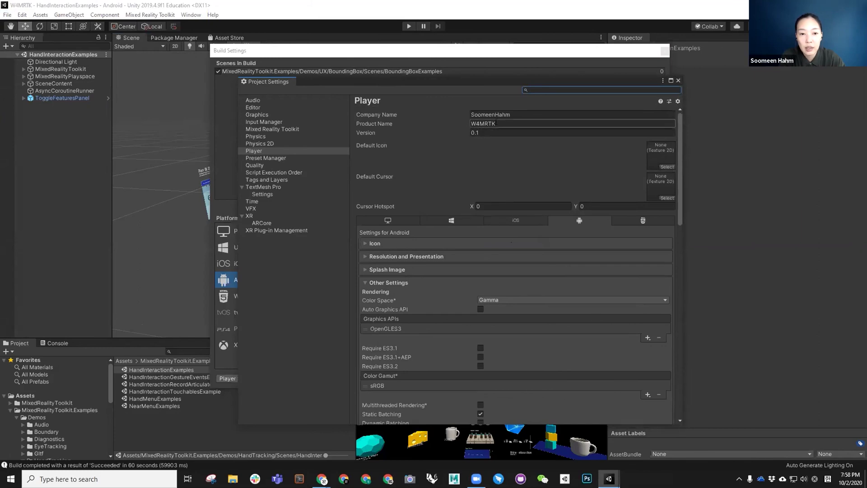
scroll(438, 241, down, 6)
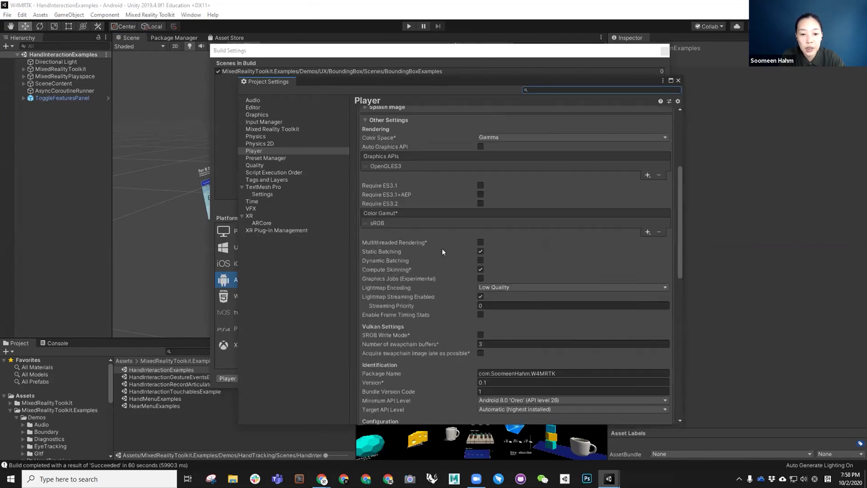
scroll(442, 247, up, 6)
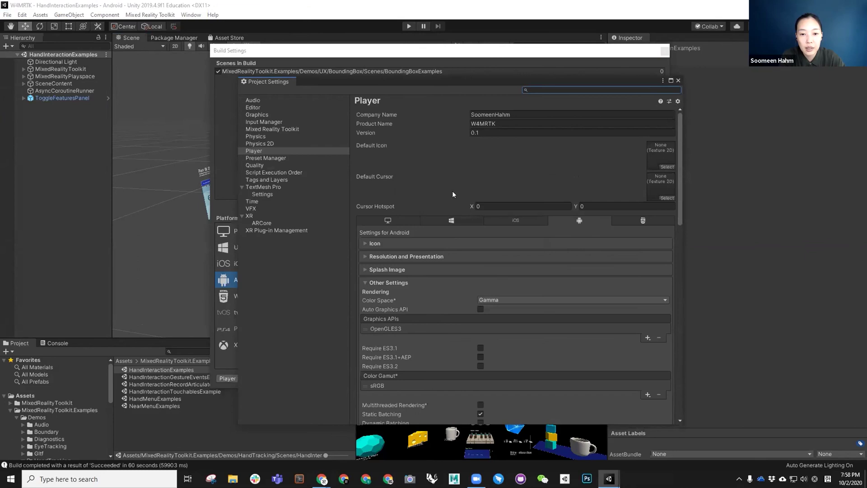
click(678, 81)
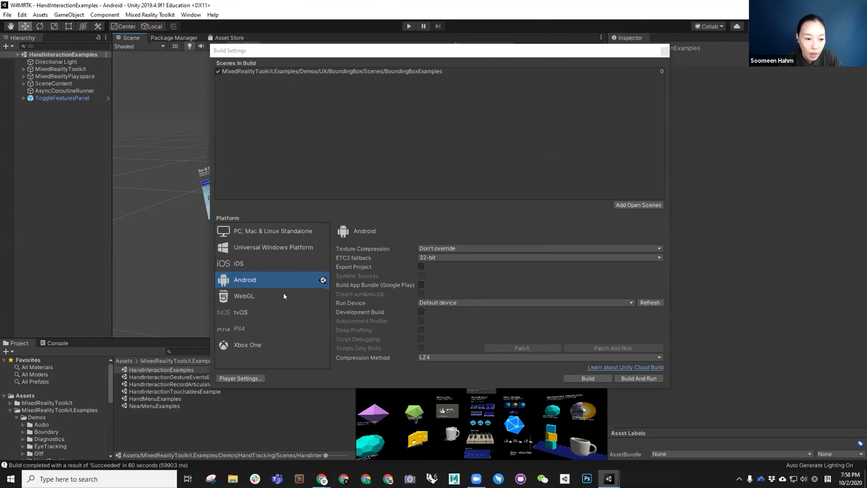
click(664, 51)
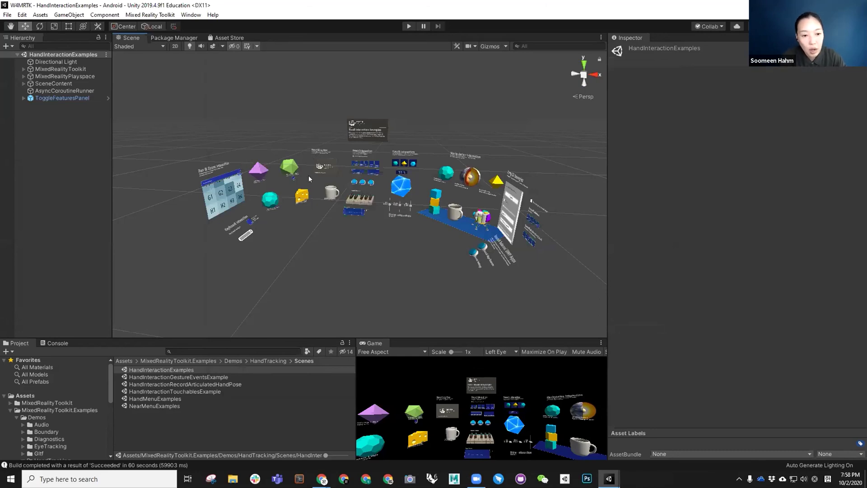
Step: Clone the MixedRealityToolkit object's DefaultHoloLens2ConfigurationProfile into CustomProfiles as Mobile2MixedRealityToolkitConfigurationProfile
click(39, 70)
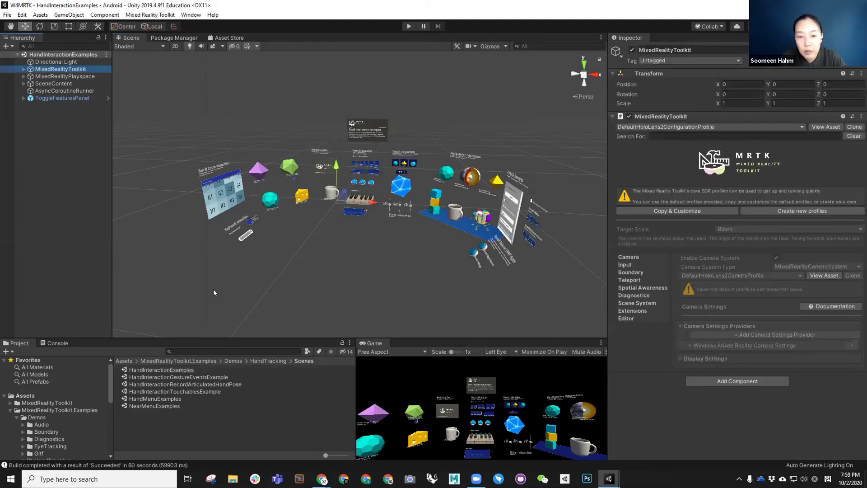
click(11, 410)
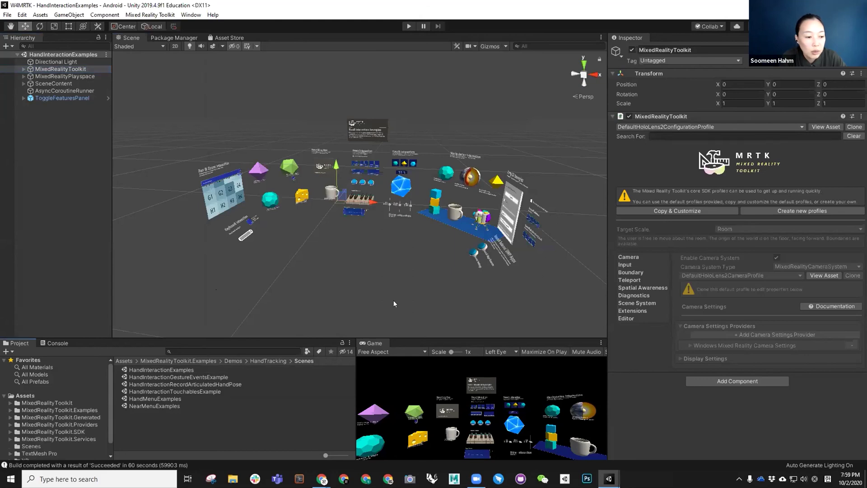
click(49, 68)
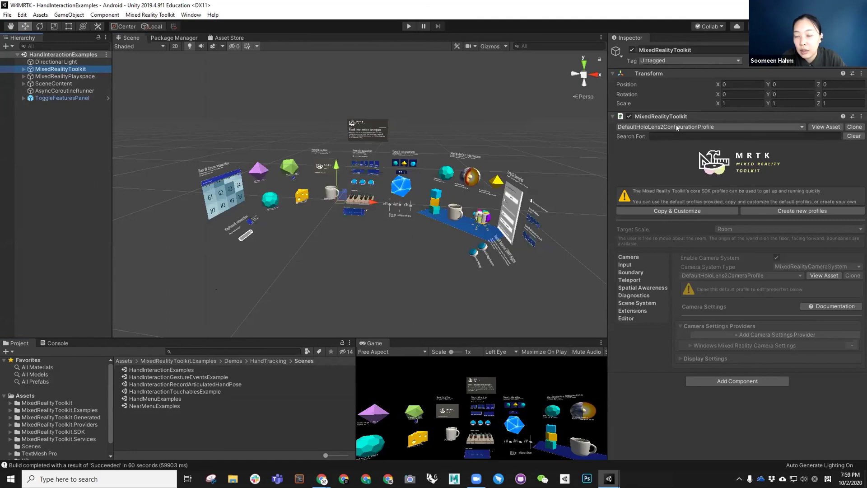
click(853, 127)
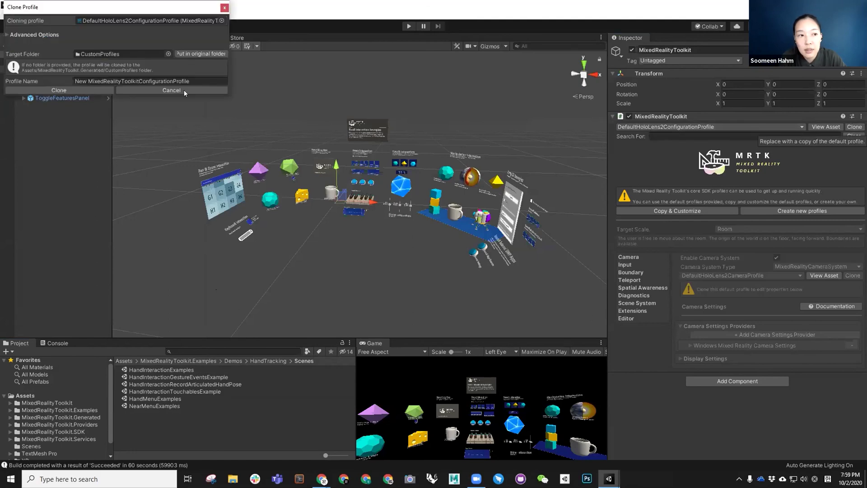
click(83, 80)
click(87, 81)
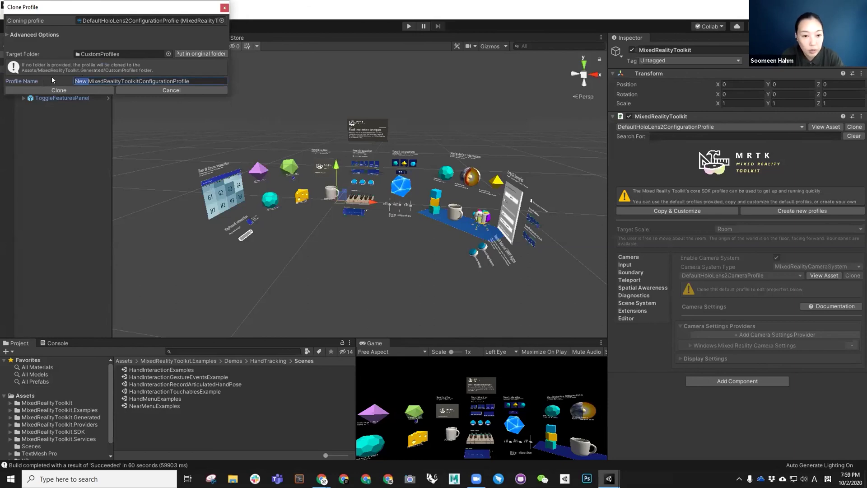
text(Mobile2)
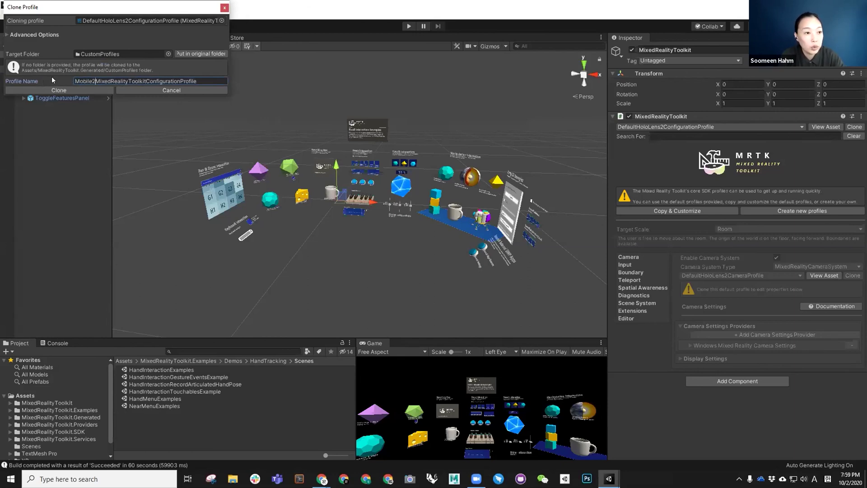
click(83, 89)
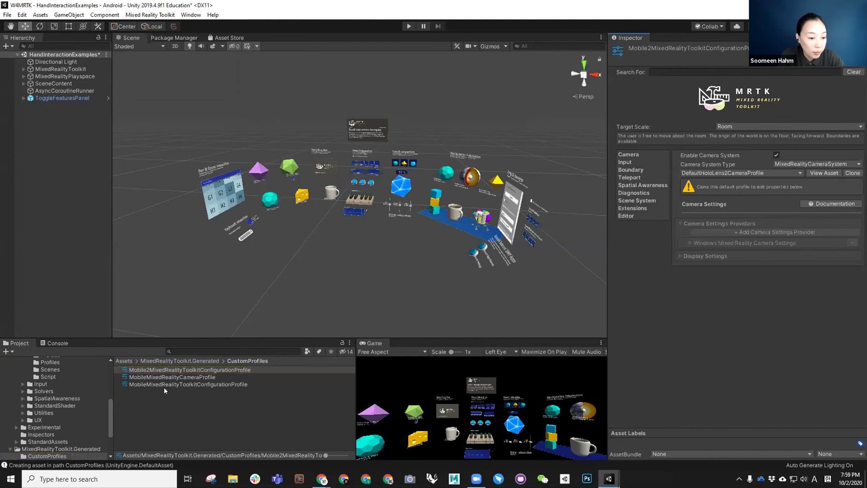
Step: Clone the DefaultHoloLens2CameraProfile of the Mobile2 configuration profile into CustomProfiles as Mobile2MixedRealityCameraProfile
click(162, 367)
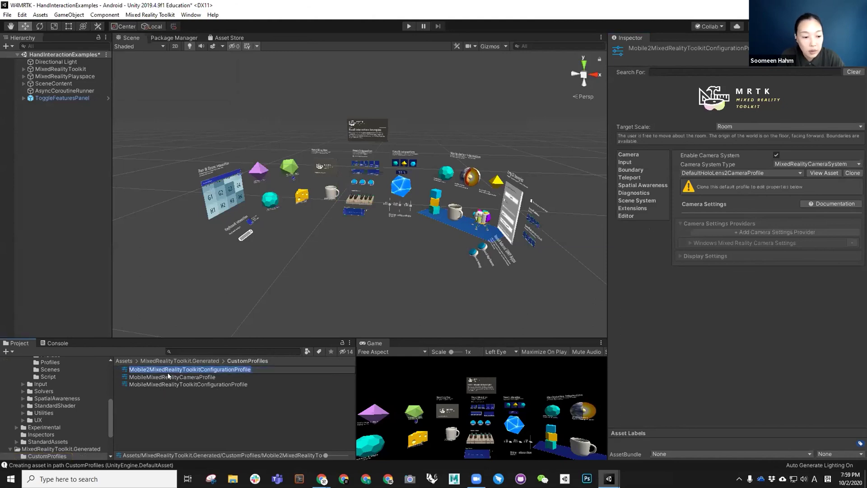
key(Escape)
click(183, 369)
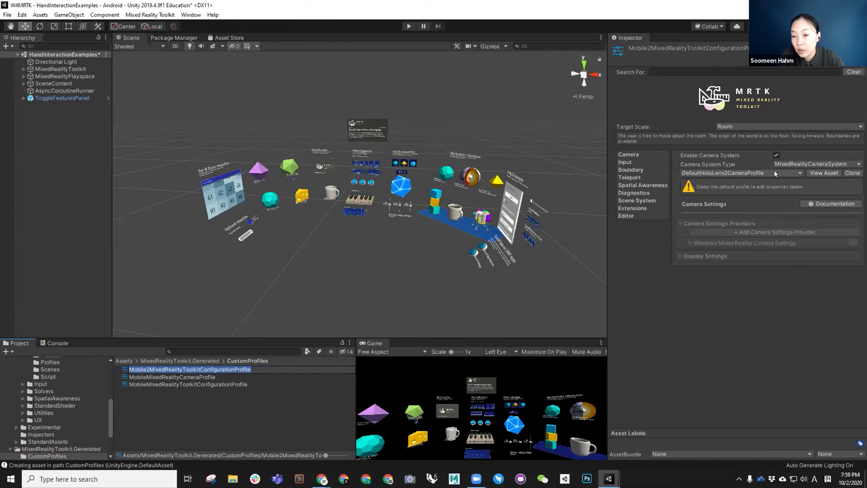
click(853, 173)
click(80, 81)
click(85, 82)
drag(89, 81, 58, 92)
text(Mobile2MixedRealityCameraProfile)
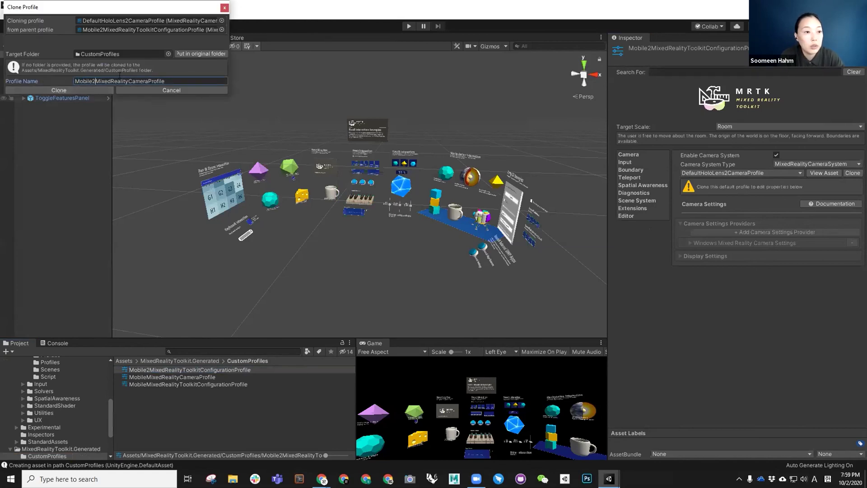
click(84, 90)
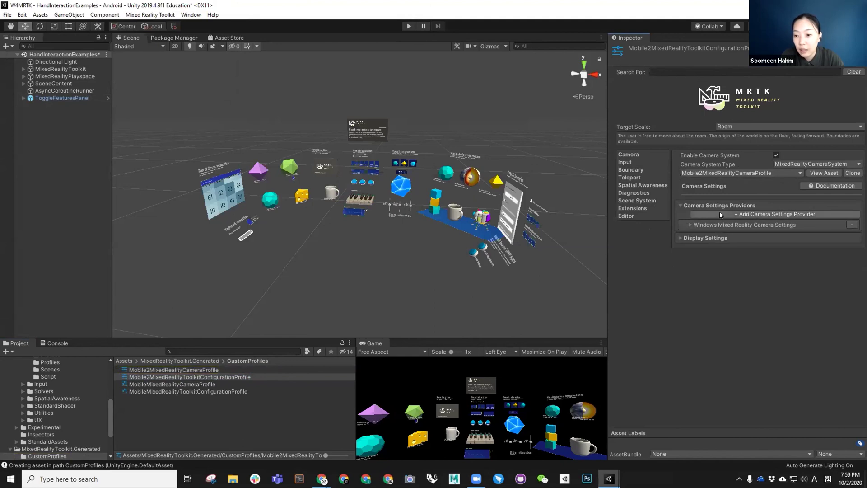
Step: Add a camera settings provider to the Mobile2 camera profile and set its type to UnityARCameraSettings
click(759, 215)
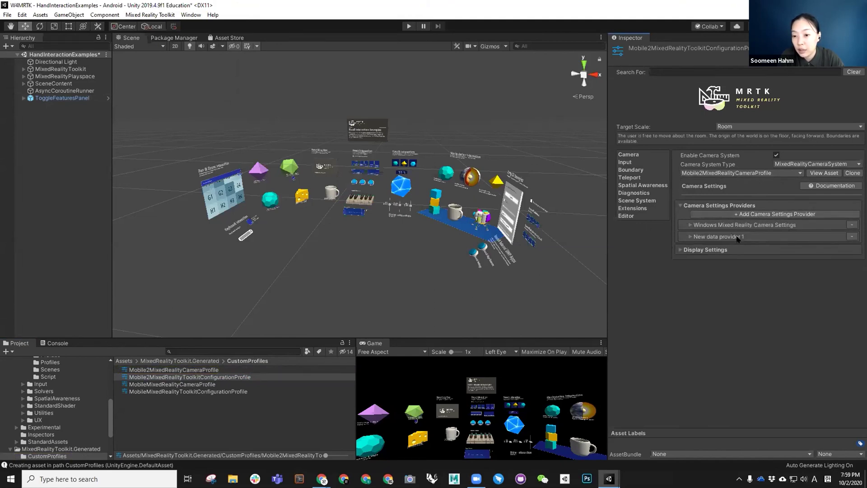
click(738, 238)
click(789, 245)
mouse_move(747, 270)
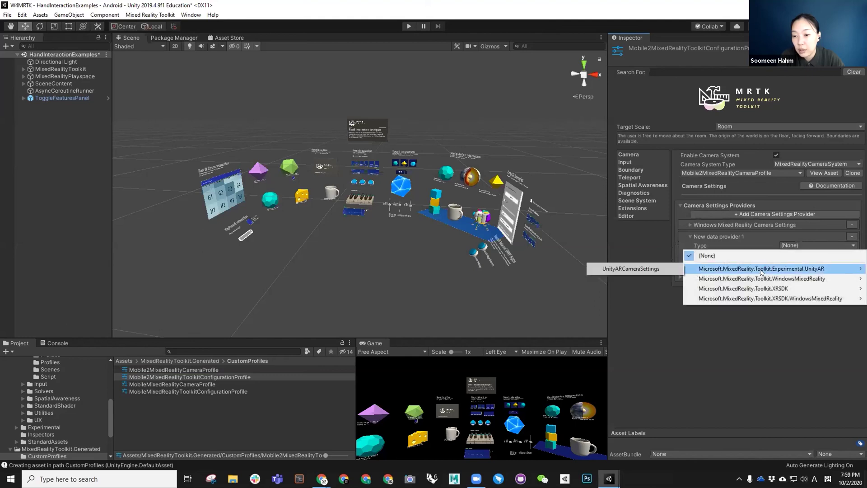
click(636, 269)
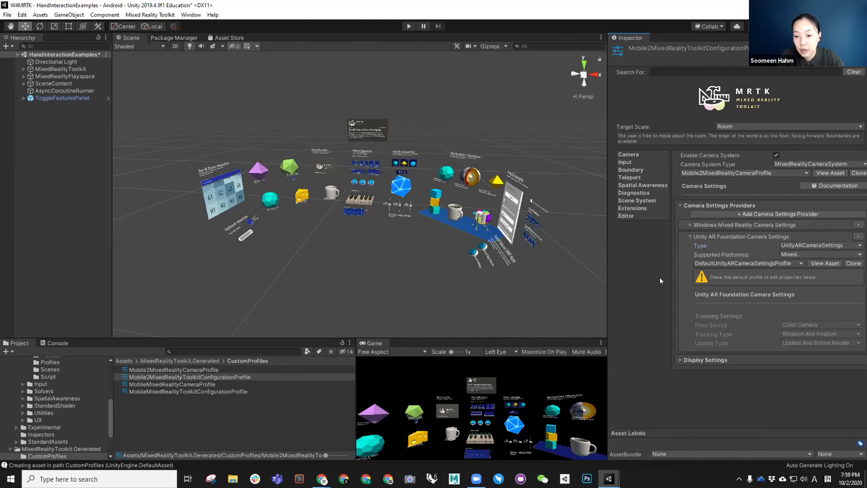
Step: Collapse the Unity AR Foundation camera settings and save the HandInteractionExamples scene
click(690, 236)
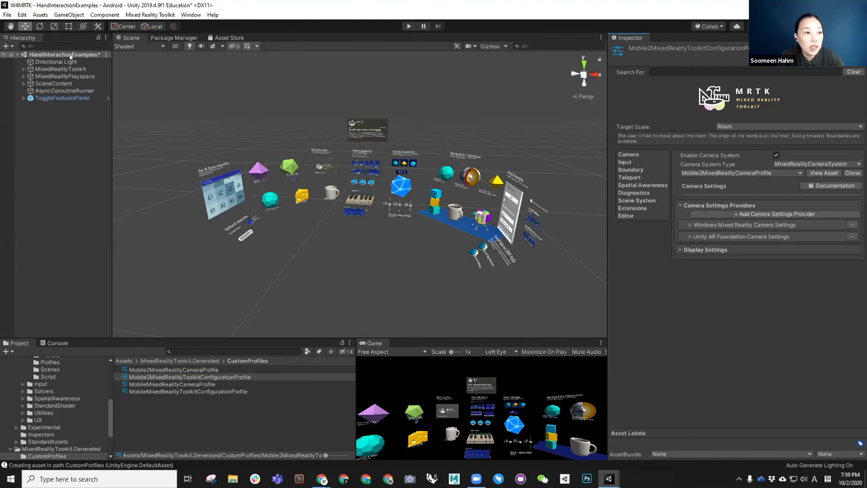
key(ctrl+s)
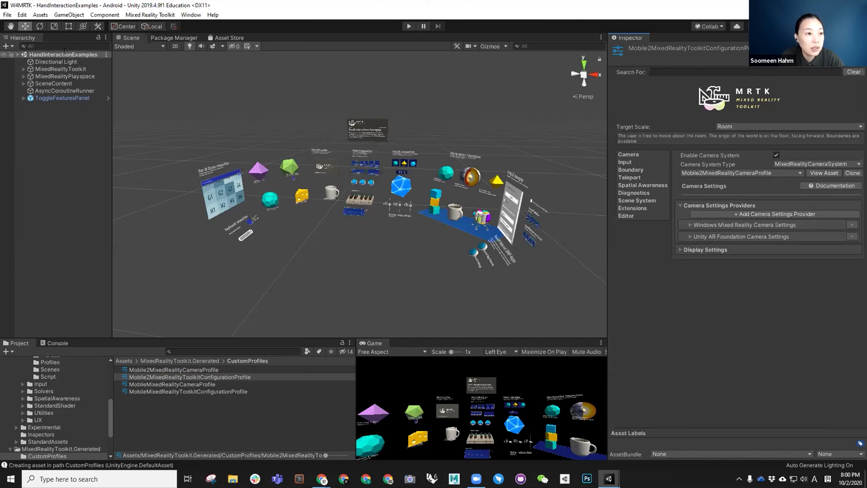
click(7, 14)
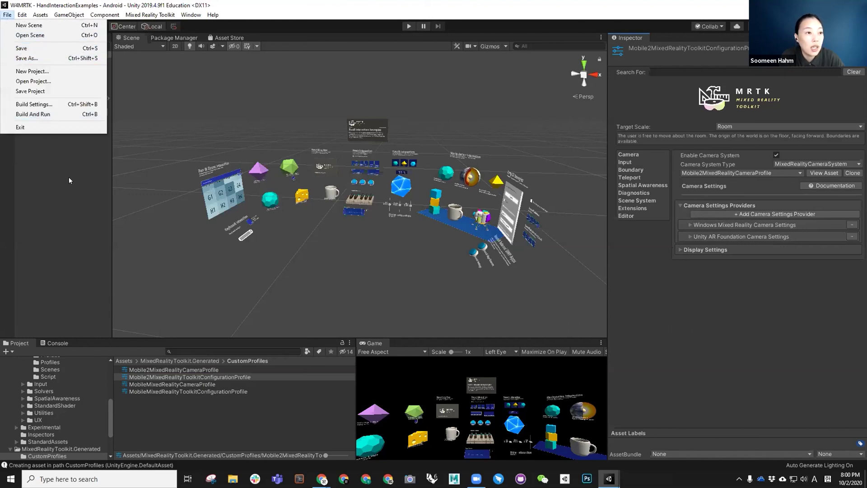
click(23, 48)
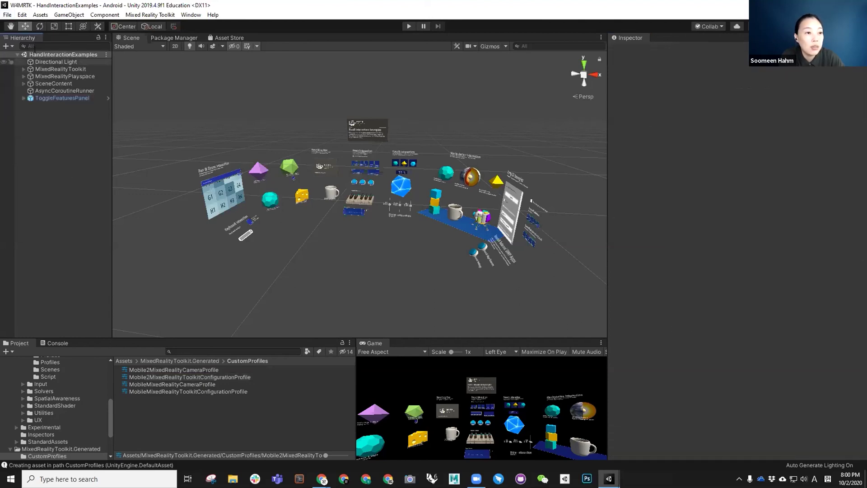
Step: Add the open HandInteractionExamples scene to the scenes in the Android build settings
click(8, 15)
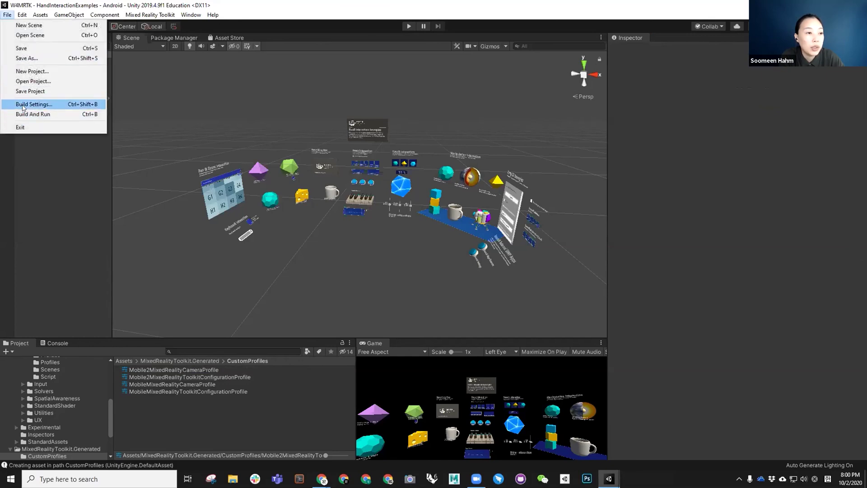
click(23, 105)
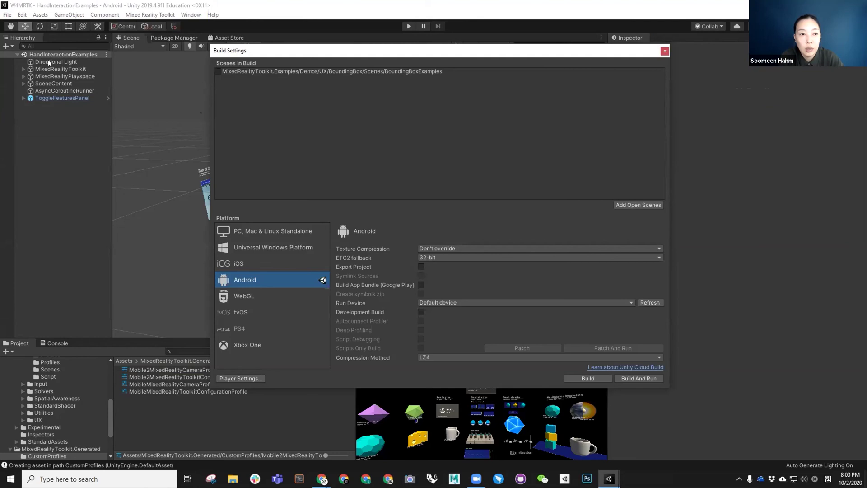
click(629, 206)
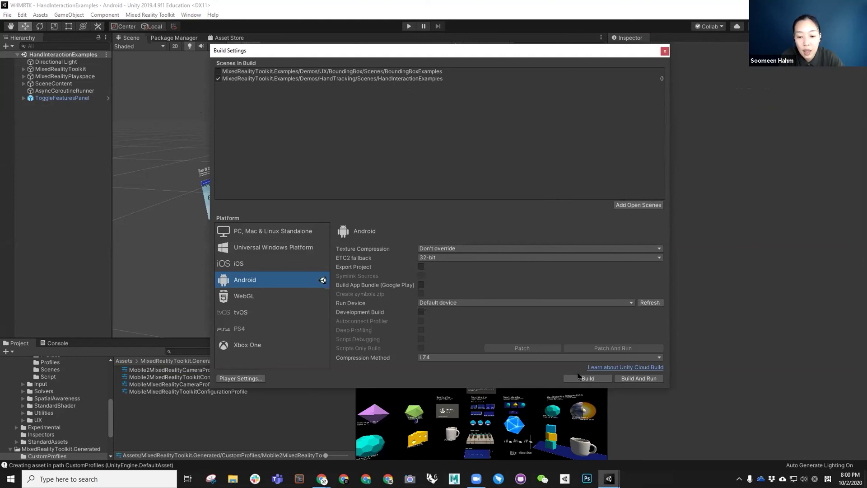
Step: Build the Android app into the W4MRTK Builds folder as Mobile_NewHandInt.apk
click(586, 378)
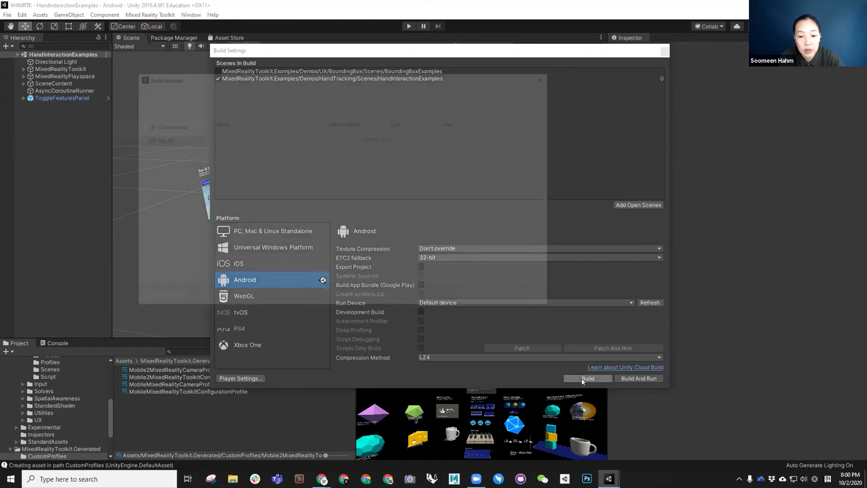
drag(243, 266, 207, 262)
text(_HandInt)
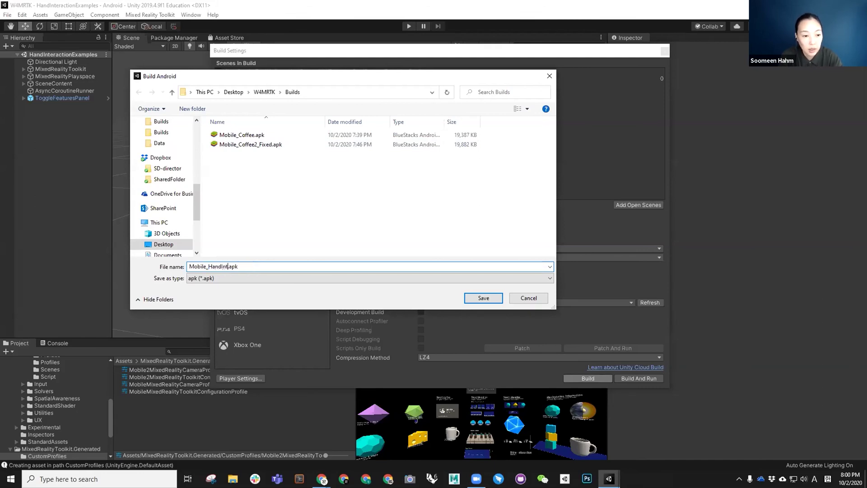
click(208, 266)
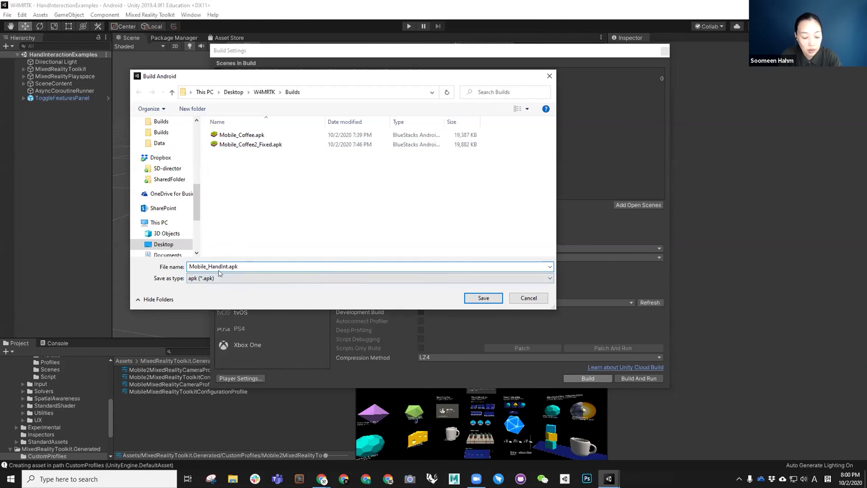
text(New)
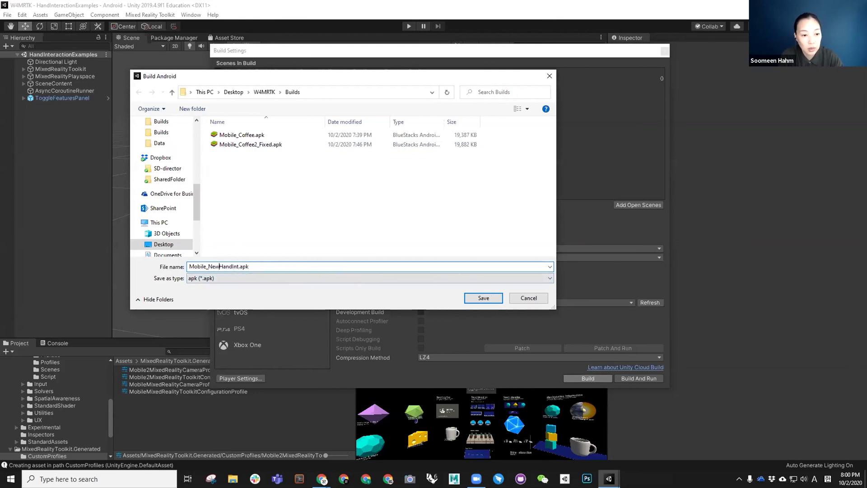
key(Return)
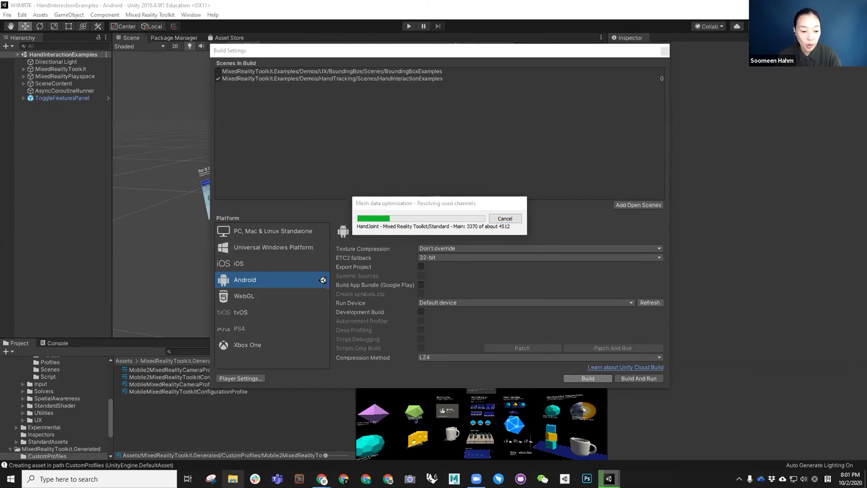
Step: Watch the demo video Mobile_HandInt.mp4 from the Desktop's Data folder in VLC, pause it, and close the player
key(super+e)
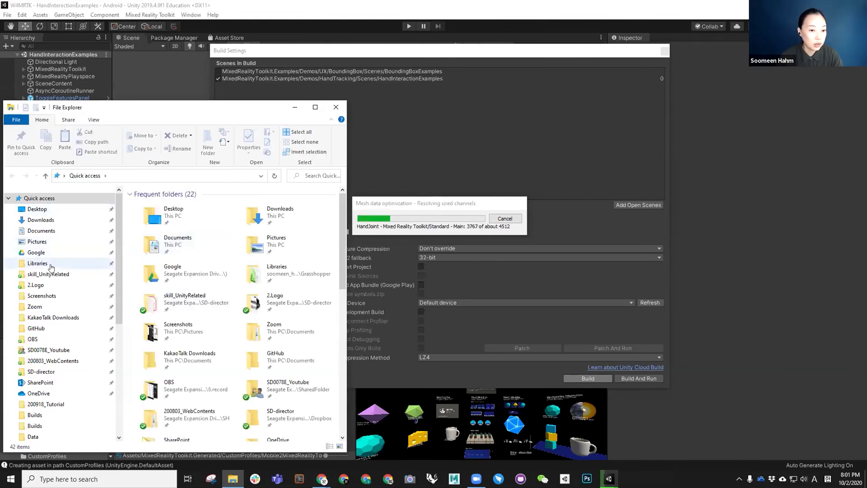
click(21, 207)
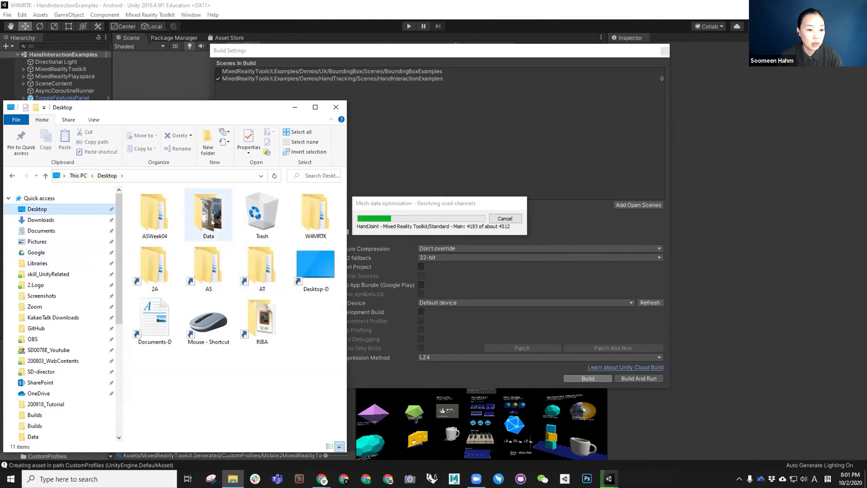
click(204, 216)
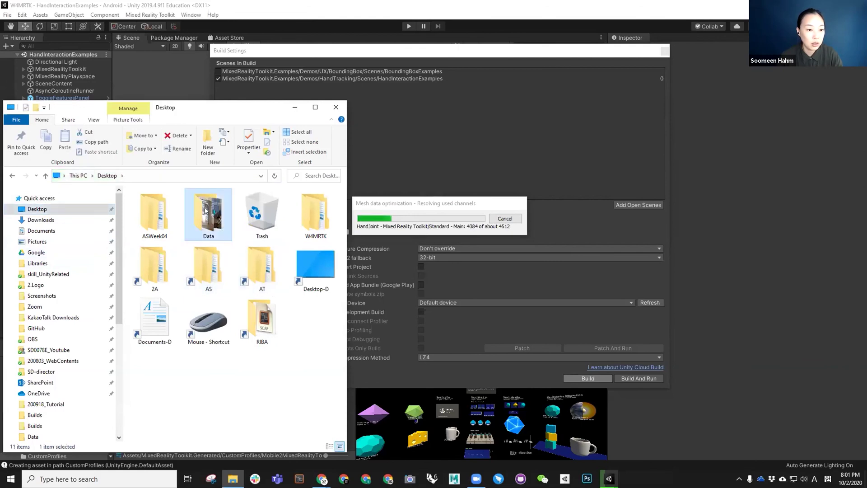
key(Return)
click(312, 262)
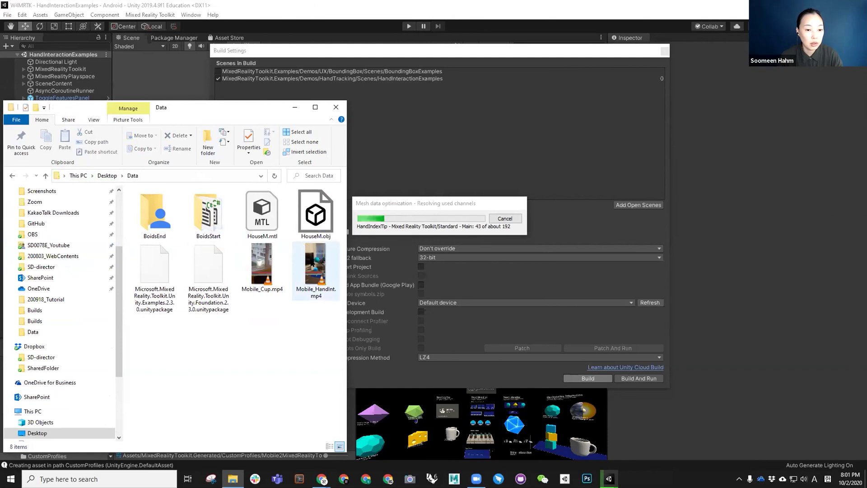
double_click(312, 261)
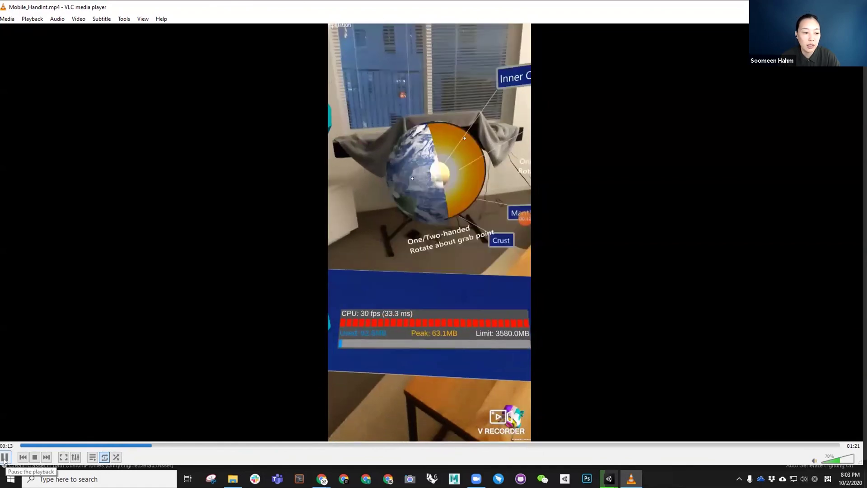
click(4, 457)
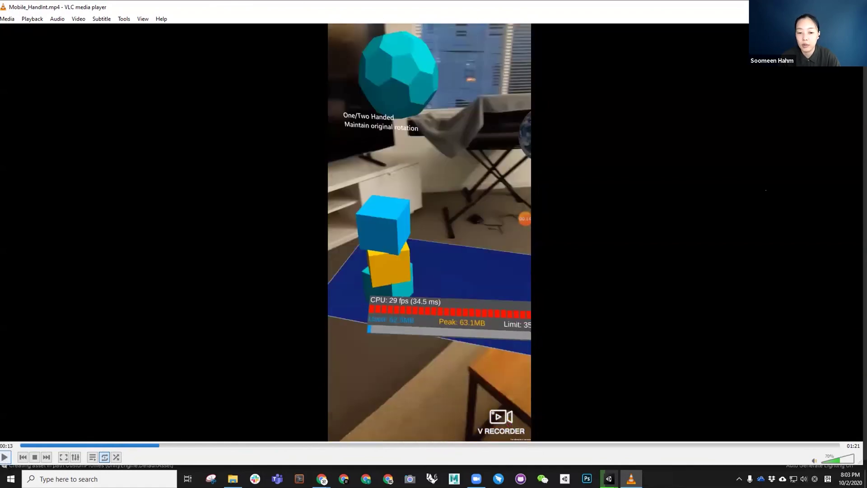
click(159, 445)
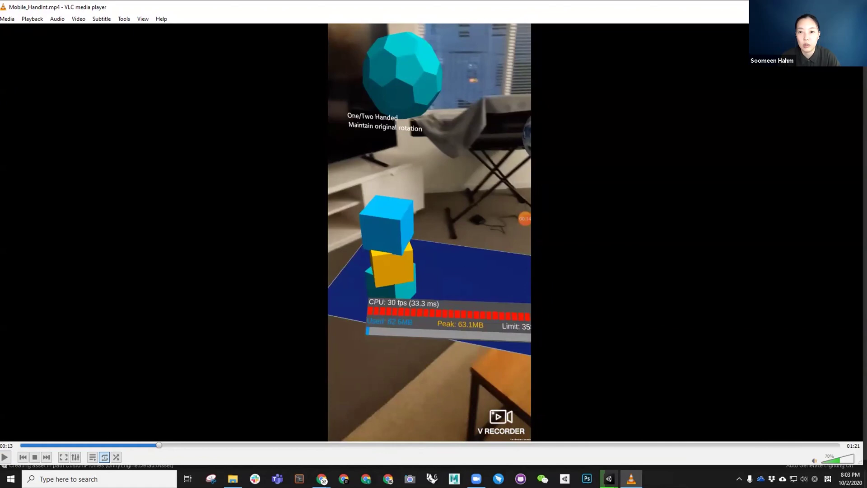
key(alt+F4)
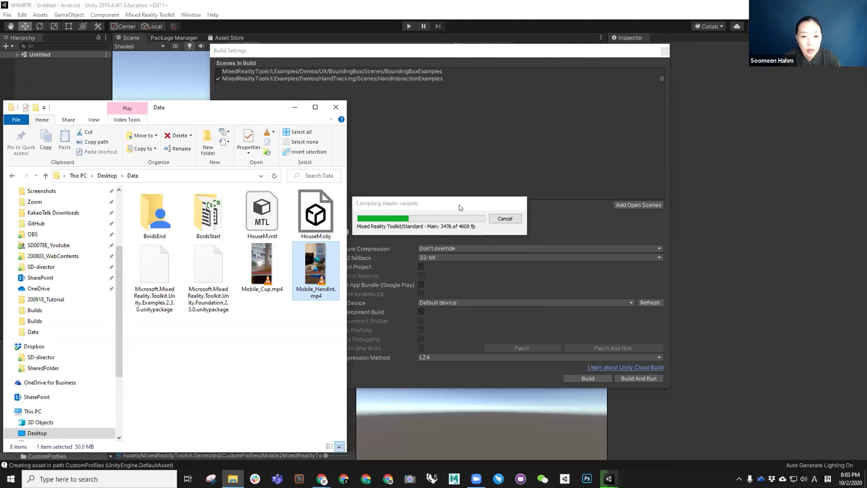
Step: Upload Mobile_NewHandInt.apk from the local Builds folder to the 07_Exchange folder in Google Drive in Chrome
click(481, 187)
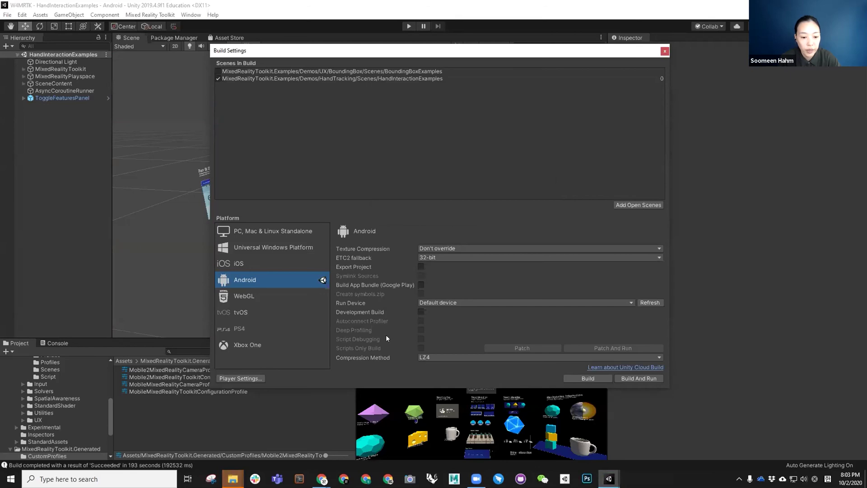
click(232, 479)
click(259, 447)
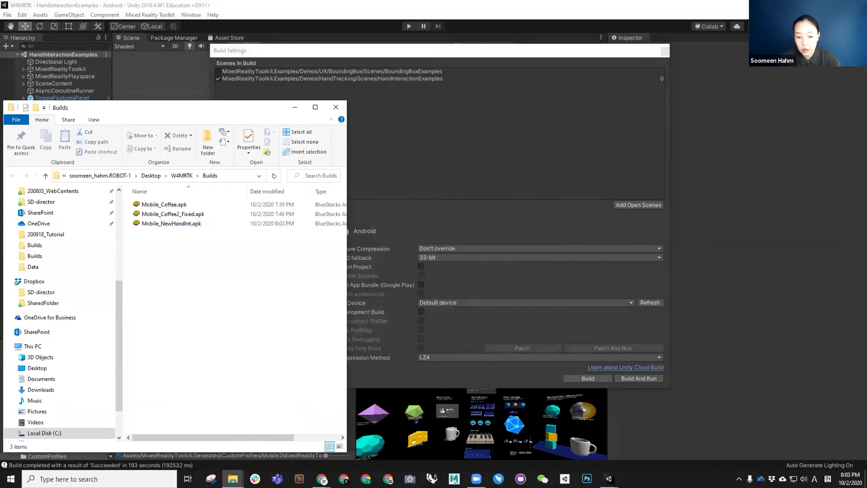
click(322, 479)
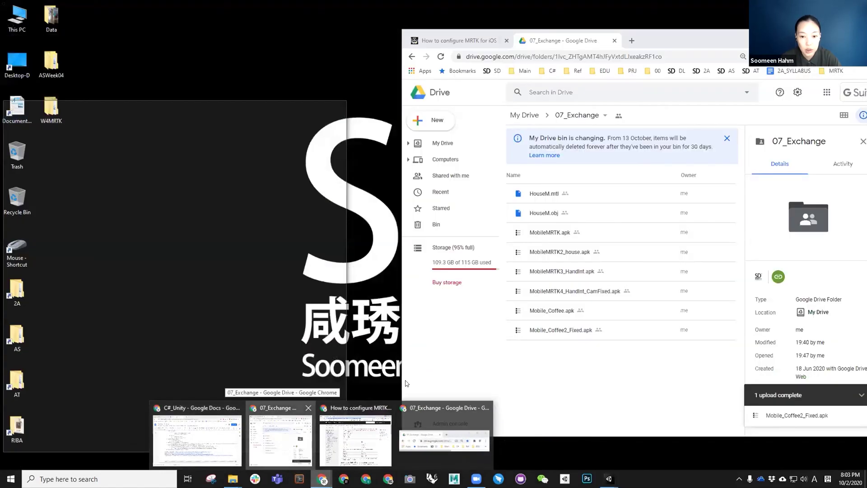
click(295, 444)
drag(172, 223, 582, 364)
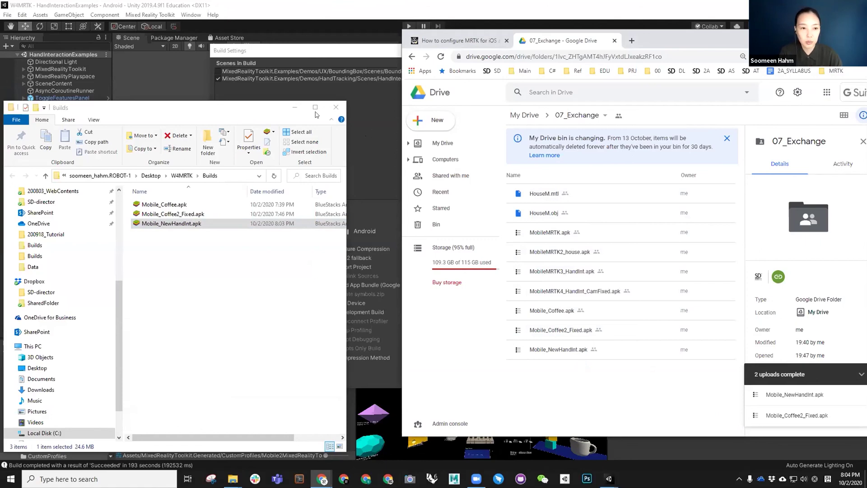
Step: Put away the Google Drive and Builds folder windows, return to Unity, and move the Build Settings window off the scene hierarchy
drag(278, 108, 325, 97)
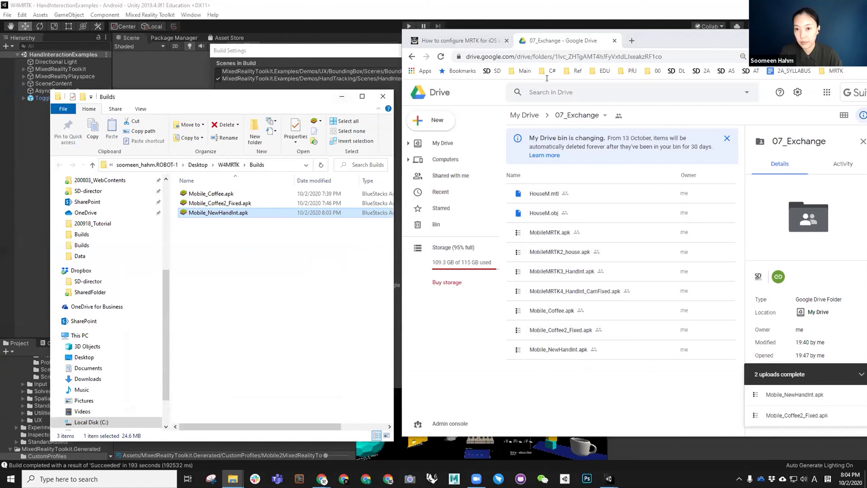
drag(660, 41, 575, 41)
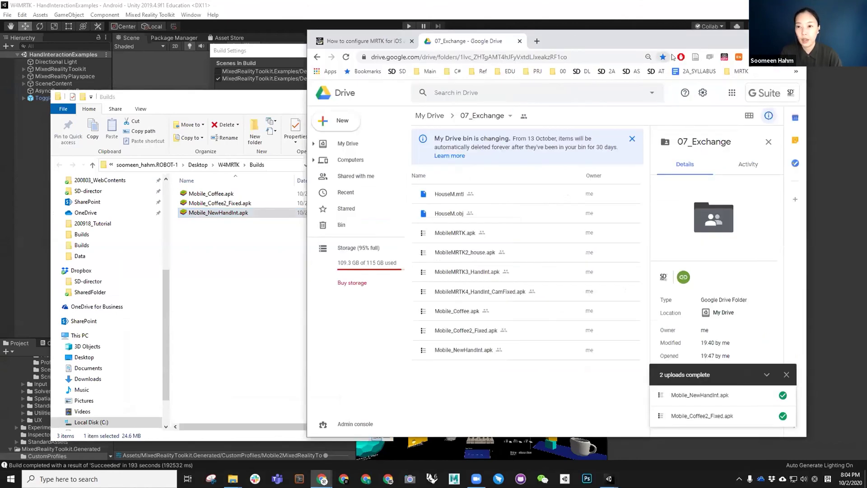
click(361, 41)
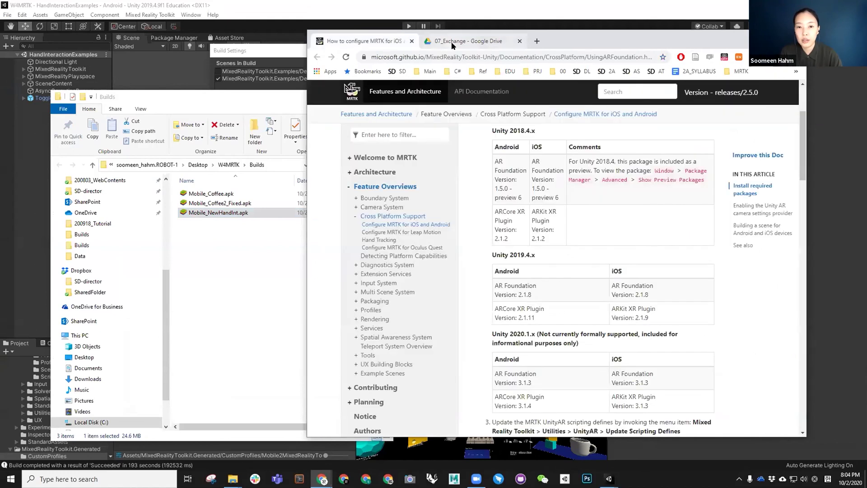
click(451, 41)
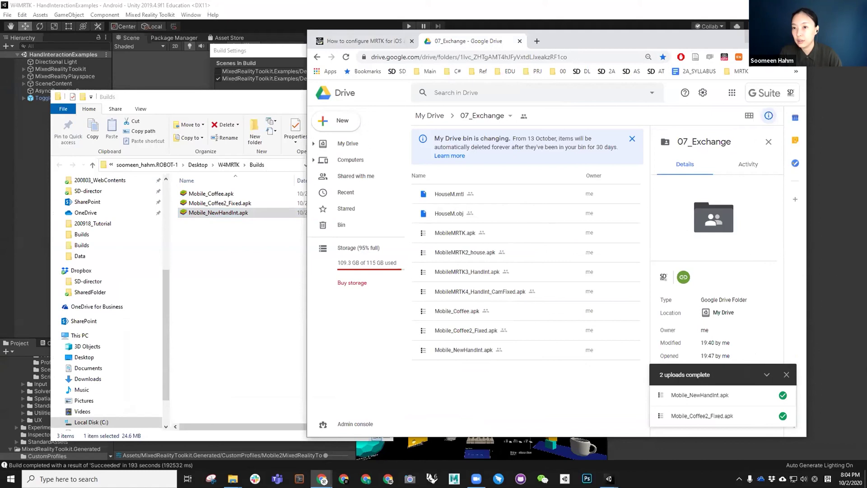
click(753, 37)
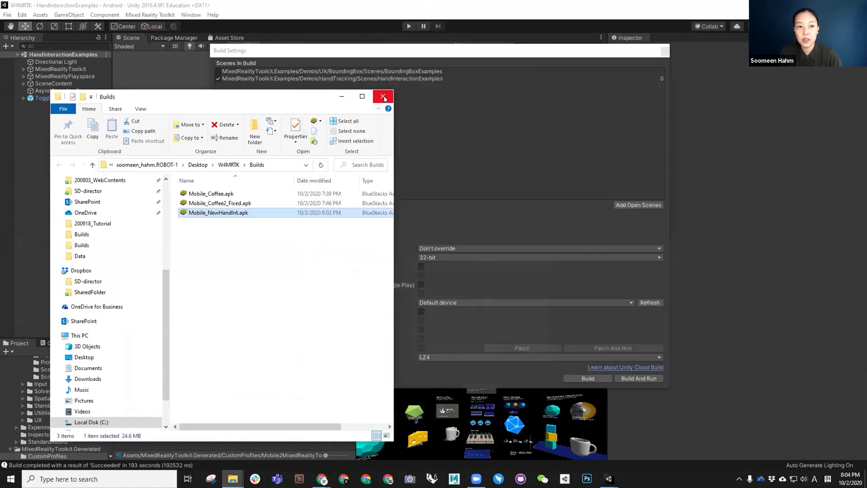
click(383, 97)
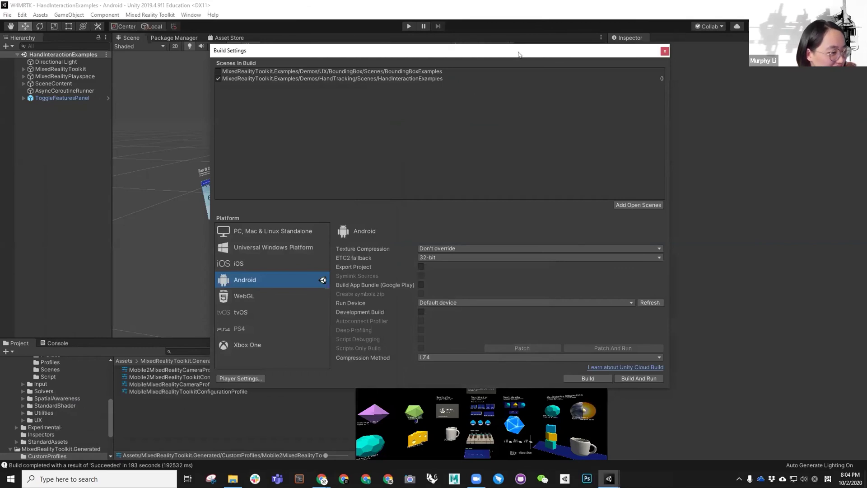
drag(518, 55, 659, 86)
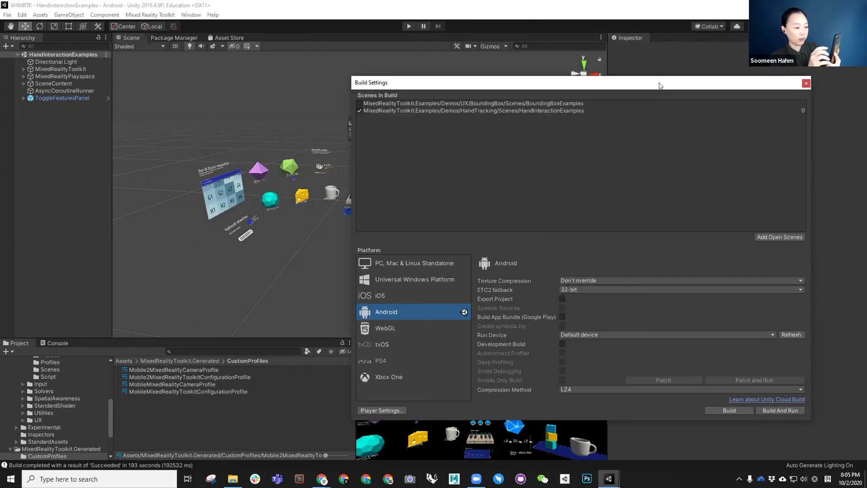